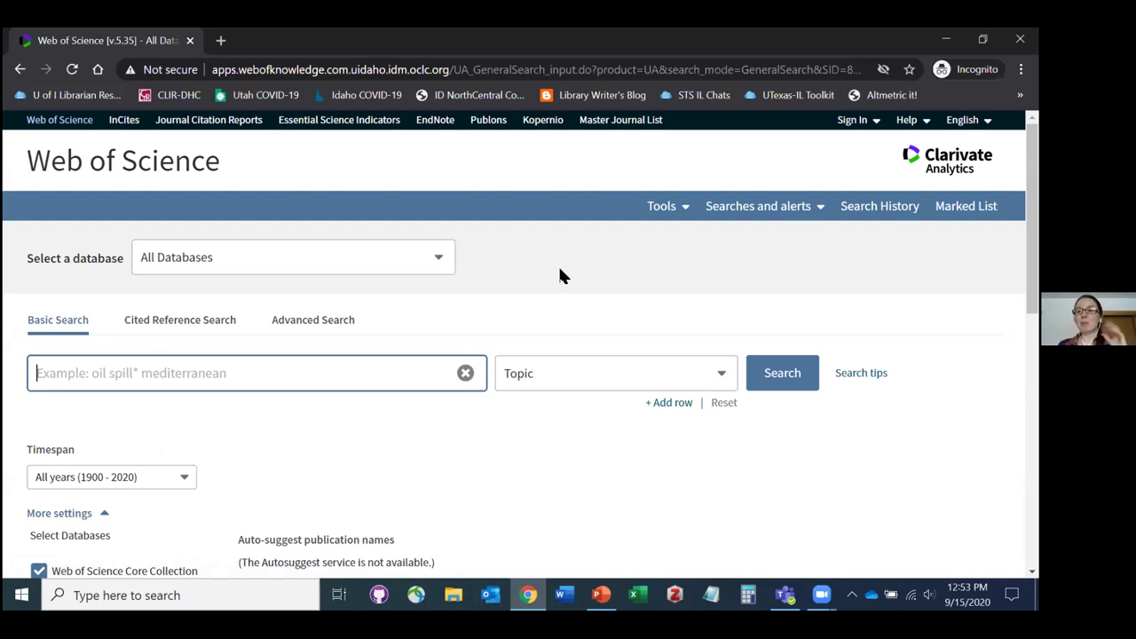
# Search the Web of Science Core Collection by Topic for ebola AND vaccin*, getting 2,047 results
pyautogui.scroll(-1, 495, 280)
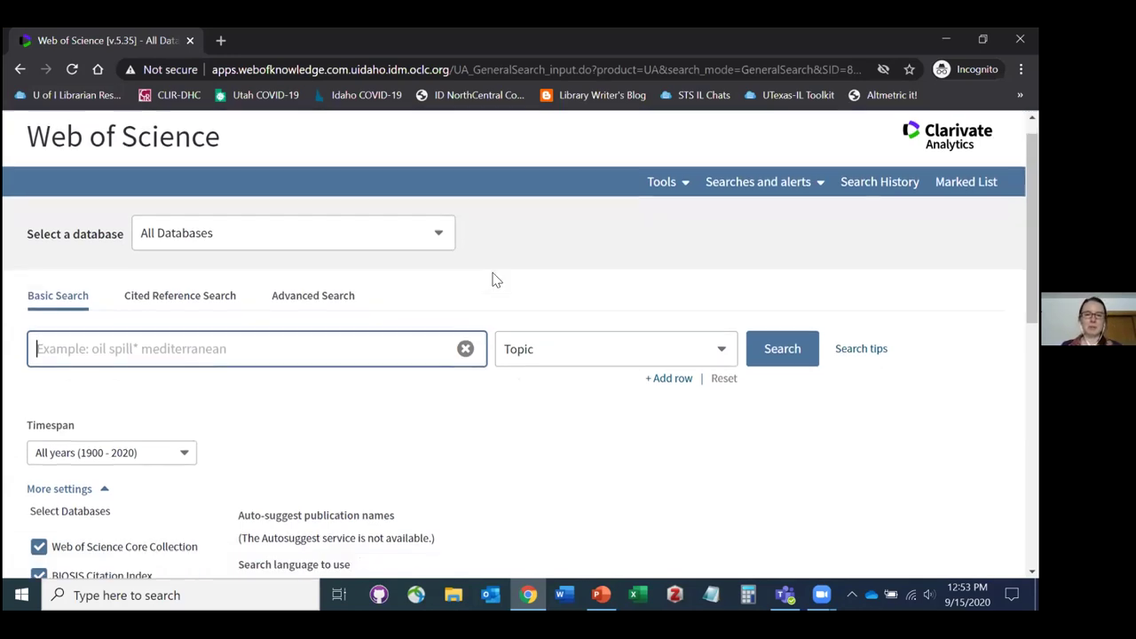
pyautogui.click(401, 223)
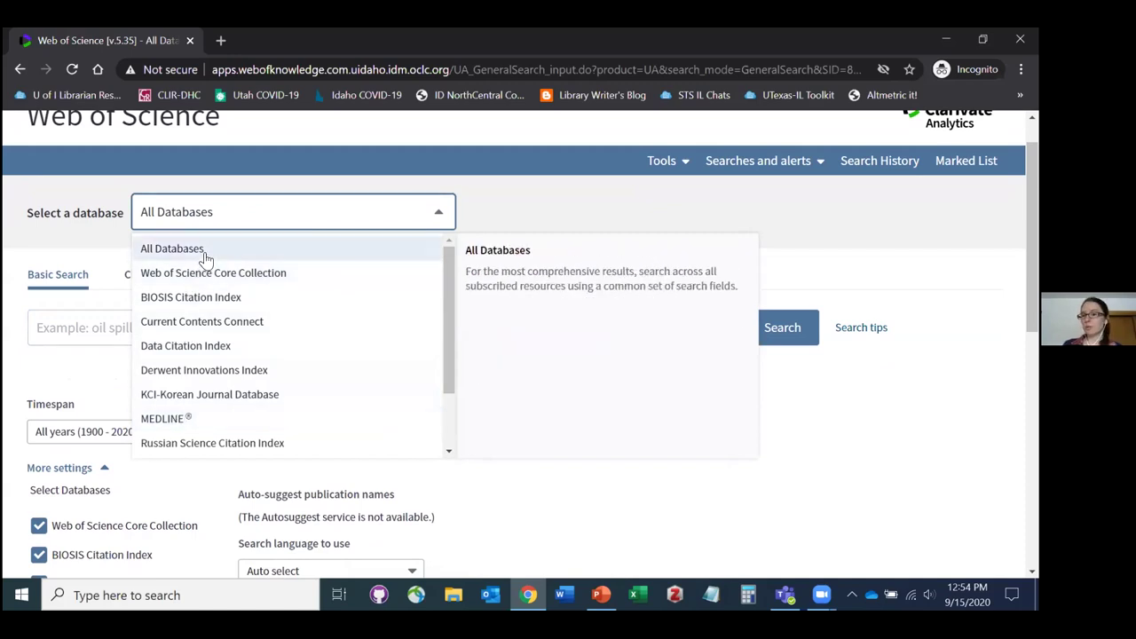
pyautogui.click(227, 273)
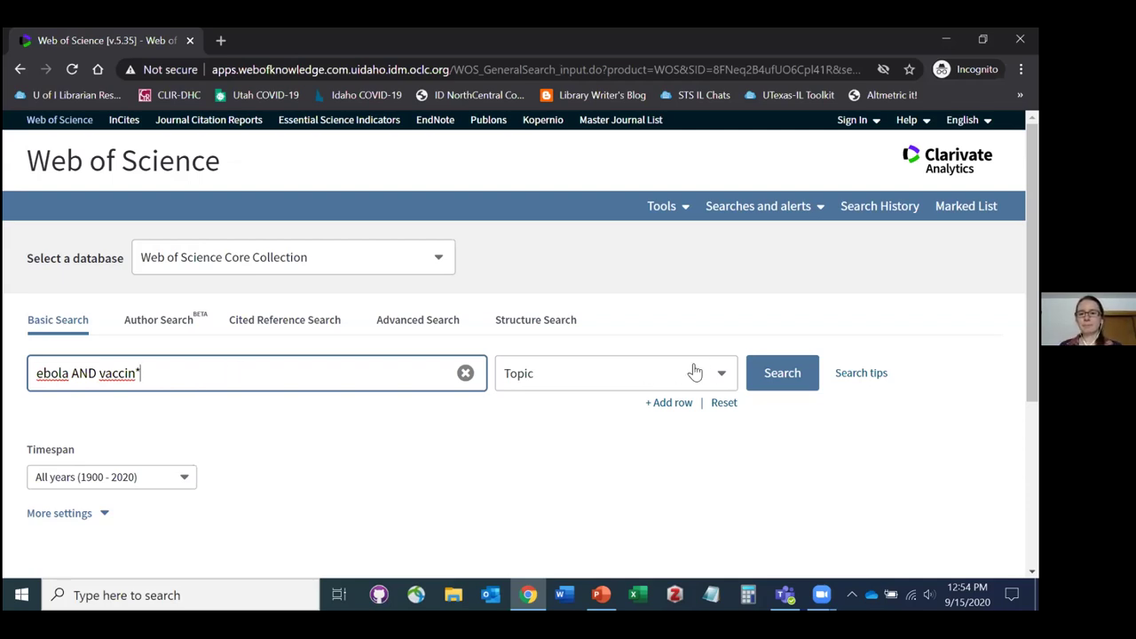
pyautogui.click(772, 372)
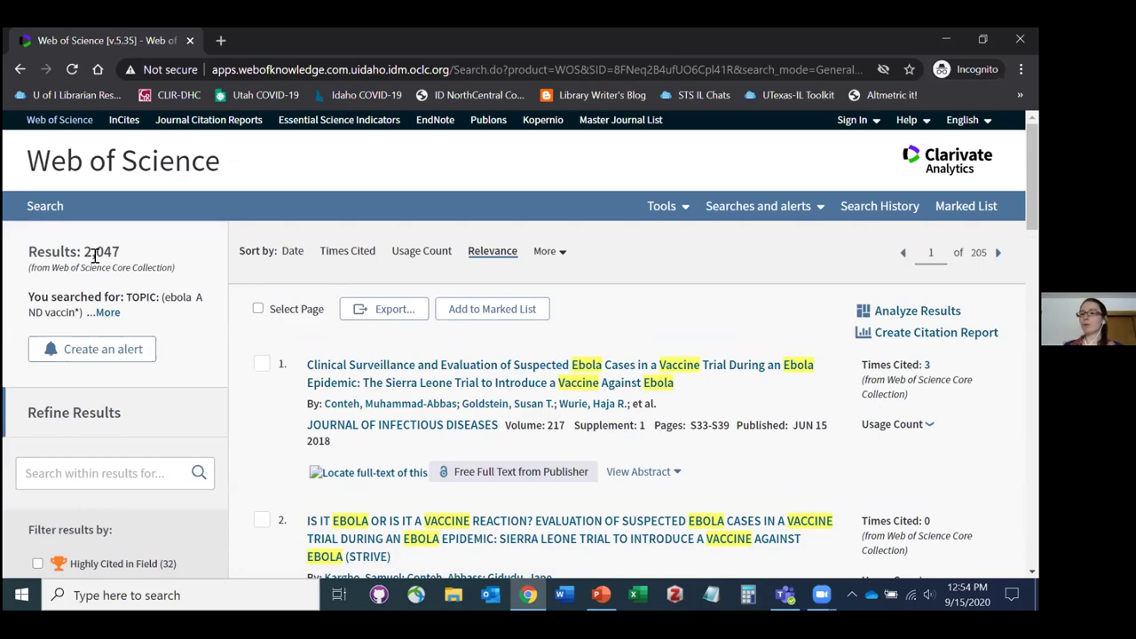
# Refine the ebola AND vaccin* results to the ARTICLE document type, leaving 1,282 results
pyautogui.scroll(-2, 229, 359)
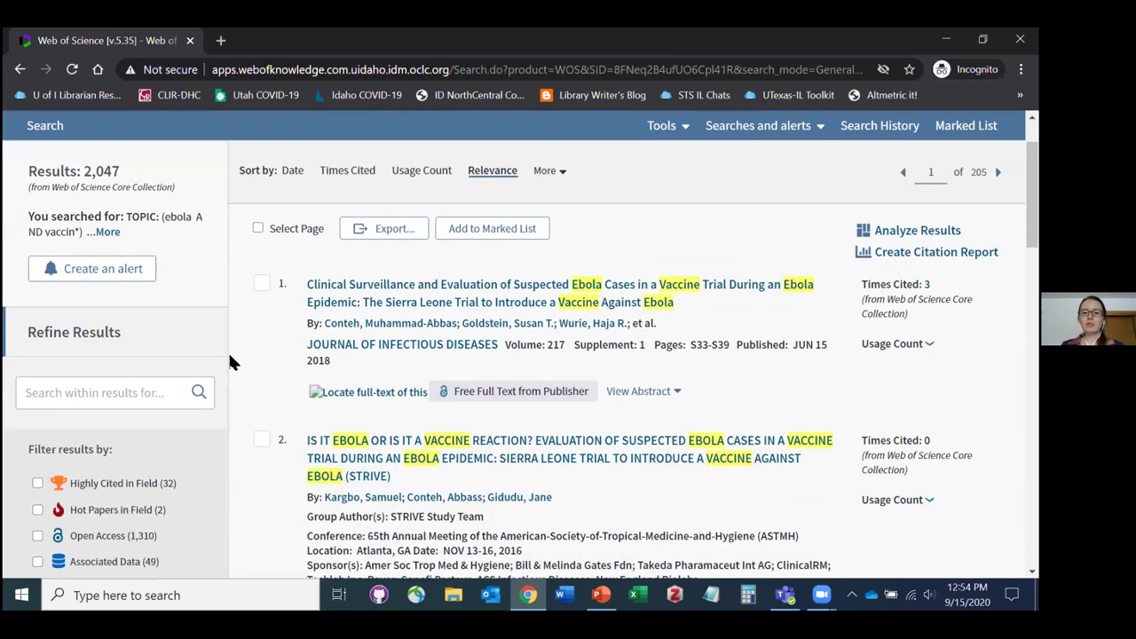
pyautogui.scroll(-10, 229, 359)
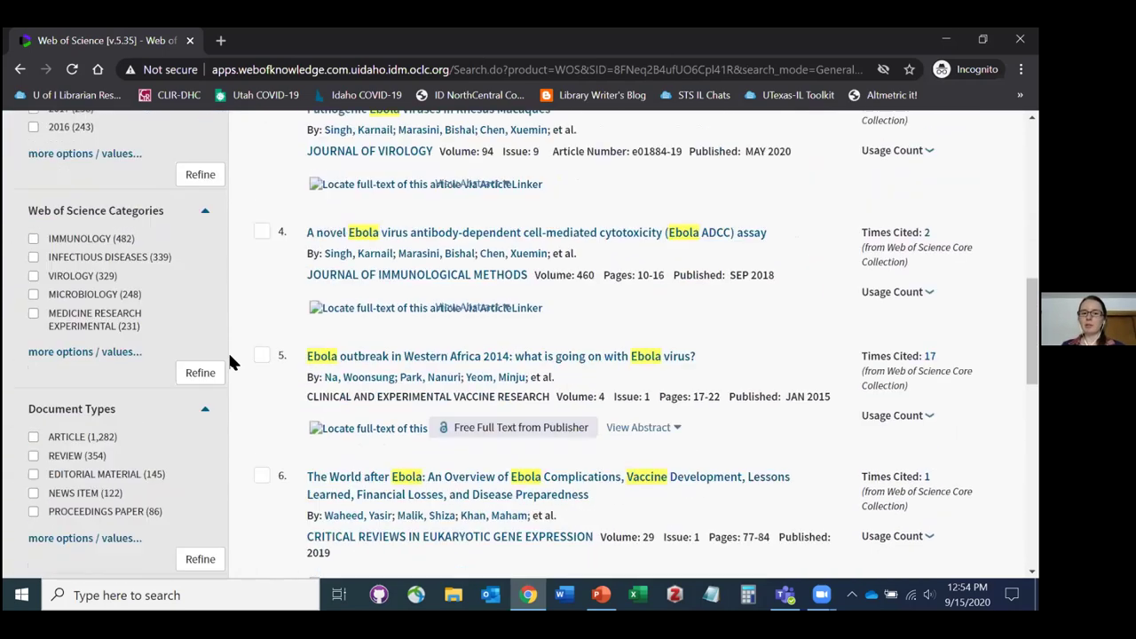
pyautogui.scroll(-4, 229, 356)
pyautogui.click(33, 275)
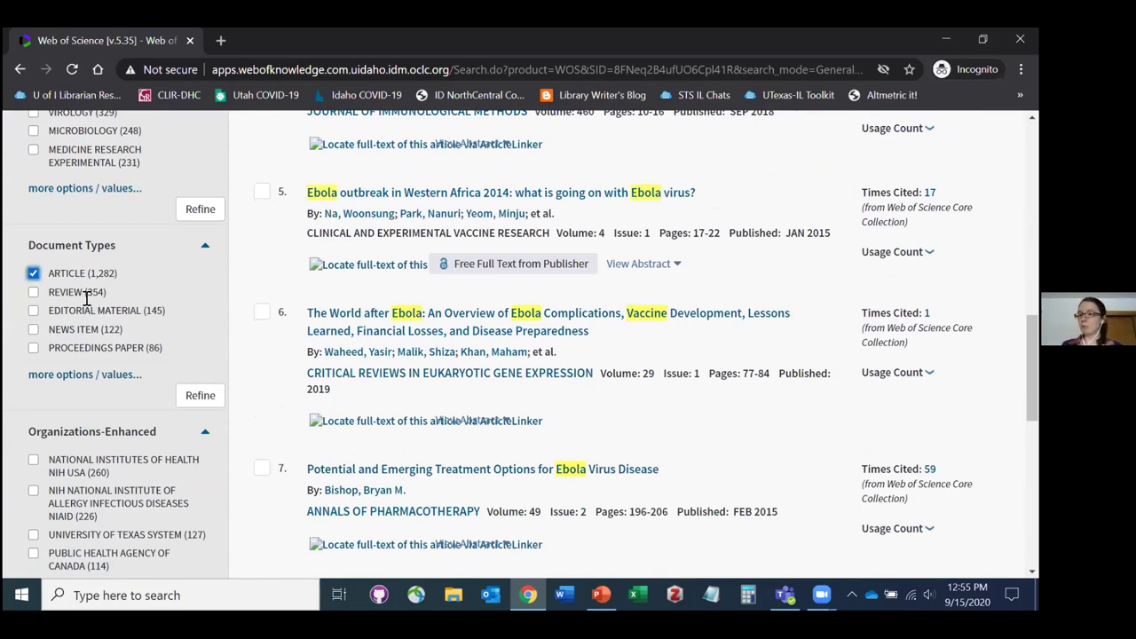
pyautogui.click(201, 397)
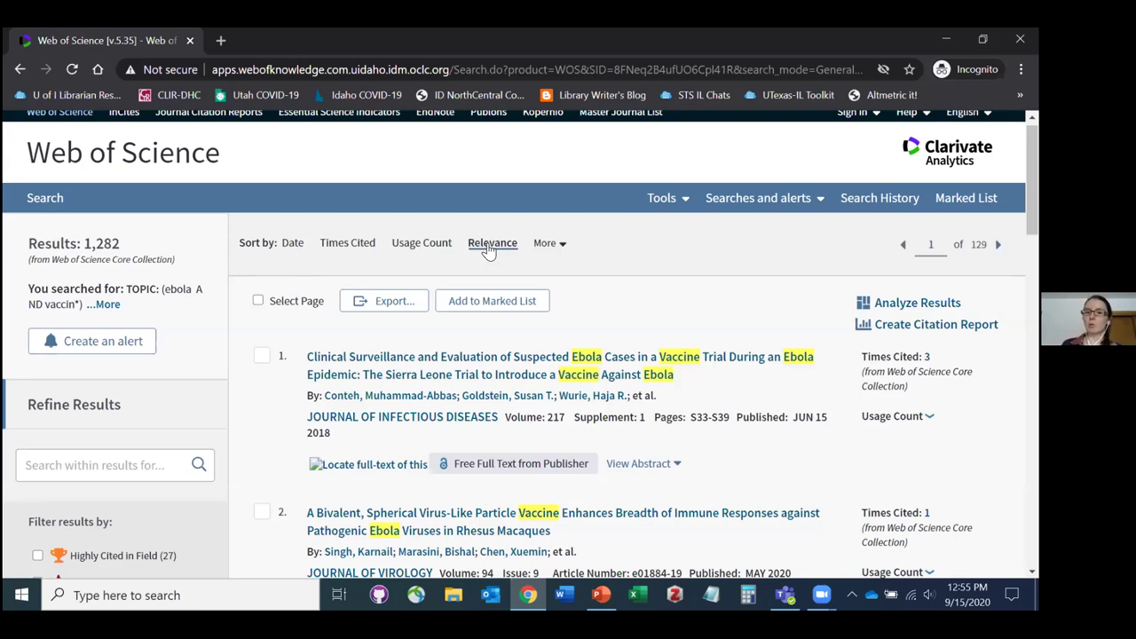
pyautogui.scroll(-1, 697, 306)
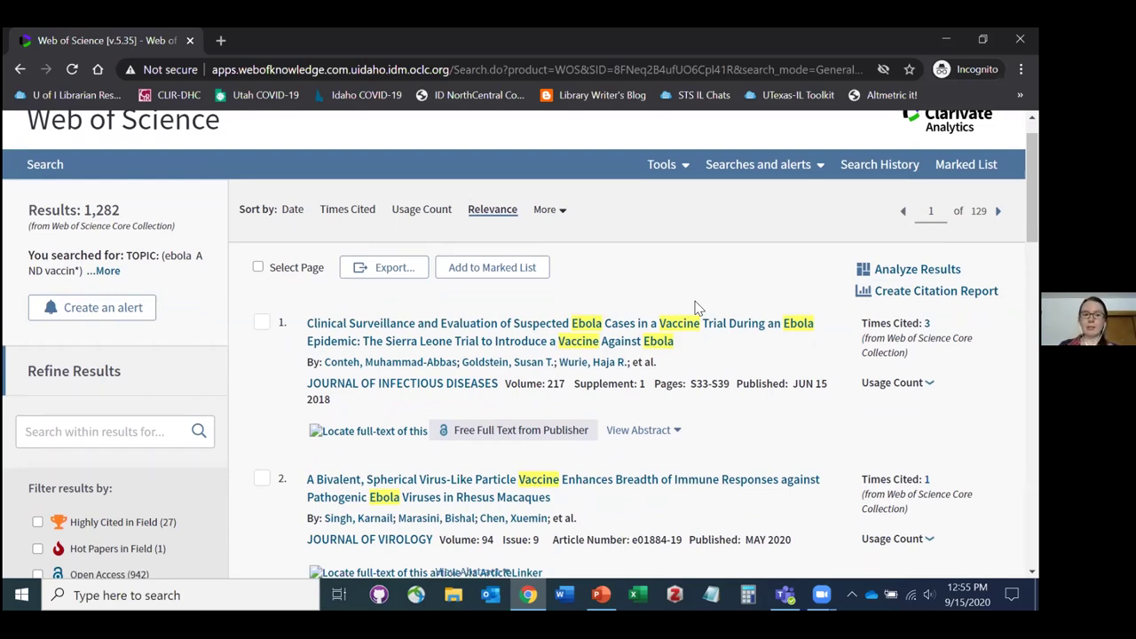
pyautogui.click(103, 307)
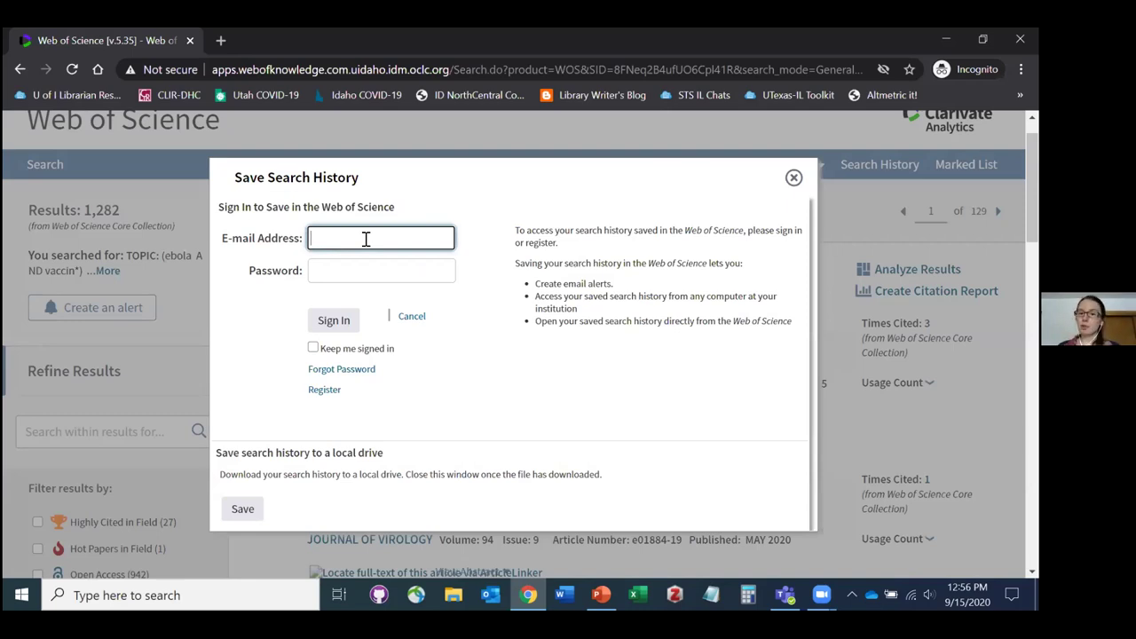
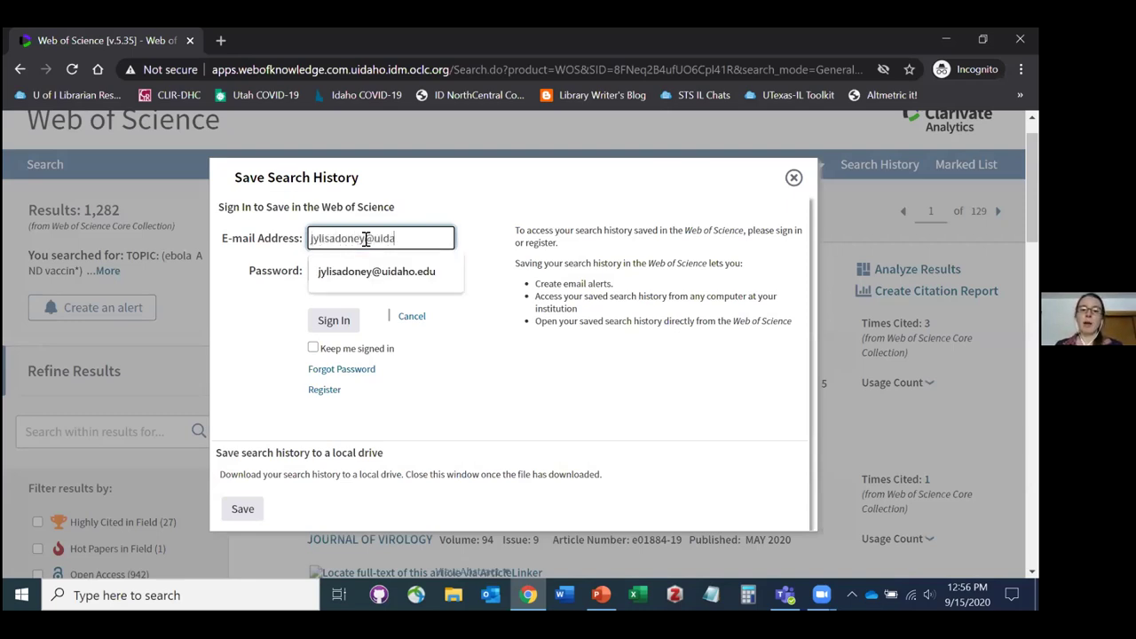
pyautogui.press('Down')
pyautogui.press('Return')
pyautogui.press('Tab')
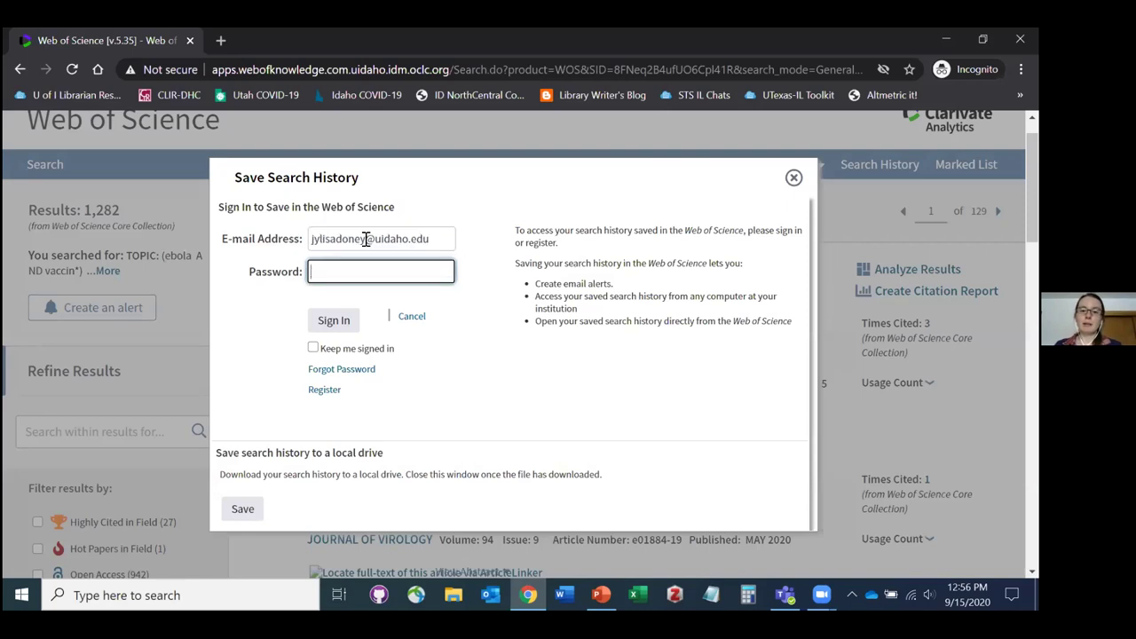
pyautogui.write('••••••••••••••')
pyautogui.click(330, 324)
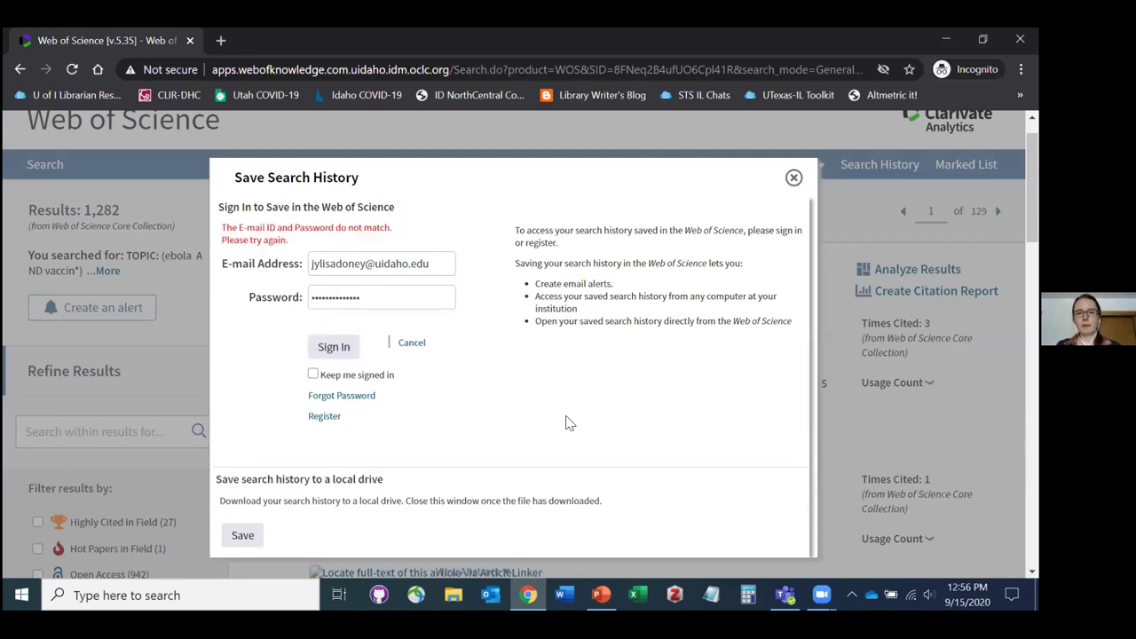
pyautogui.click(378, 295)
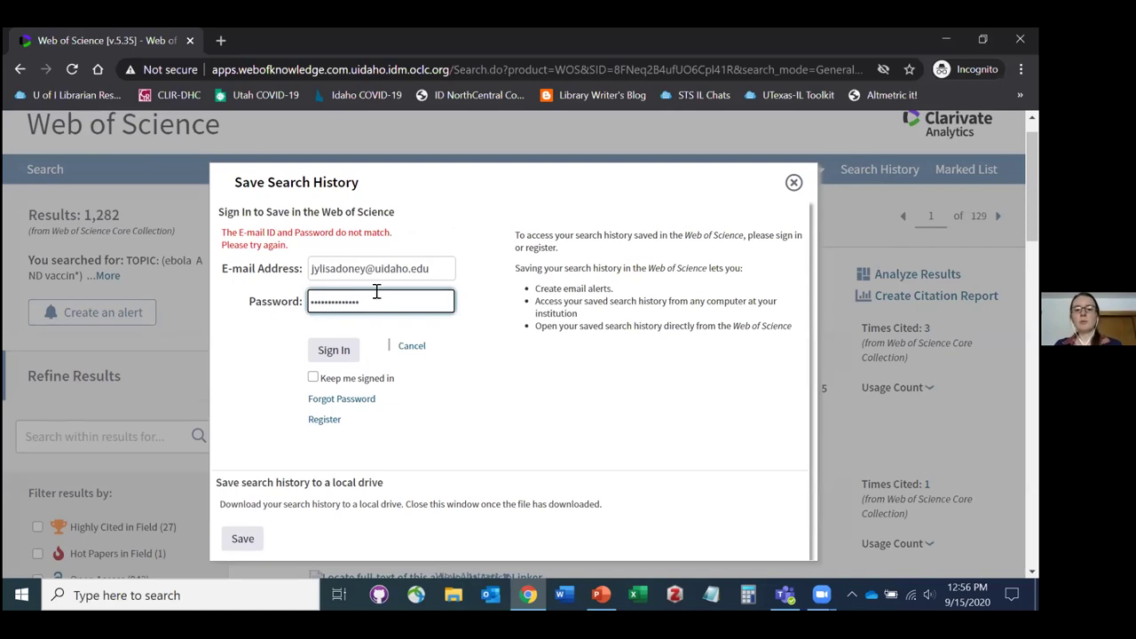
pyautogui.moveTo(357, 298); pyautogui.dragTo(280, 307)
pyautogui.write('••••••••••')
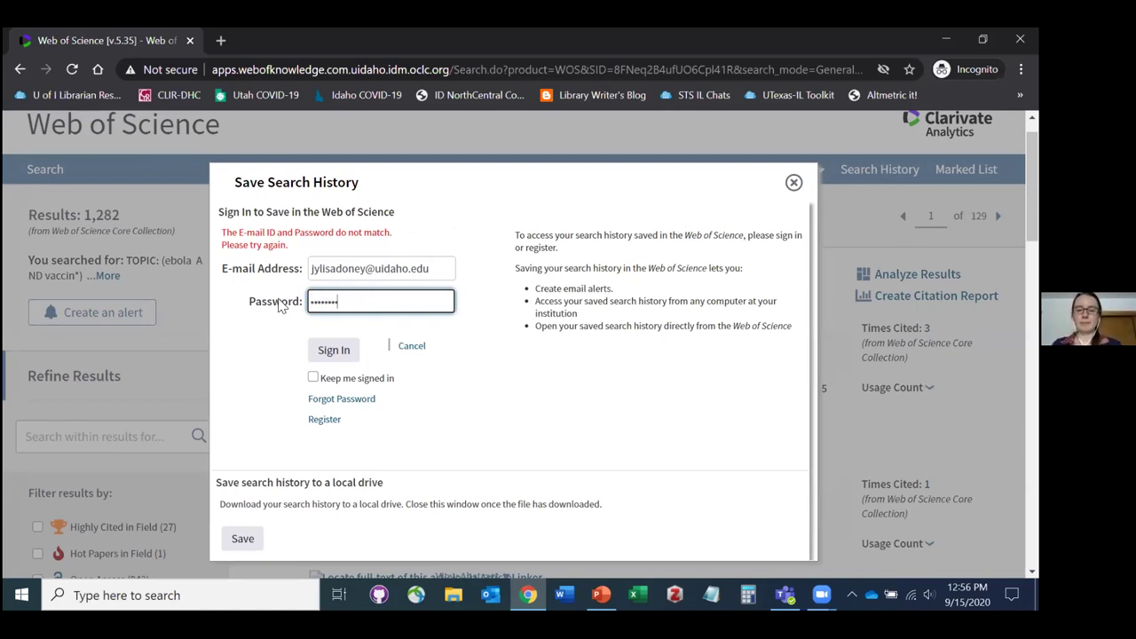
pyautogui.write('••••')
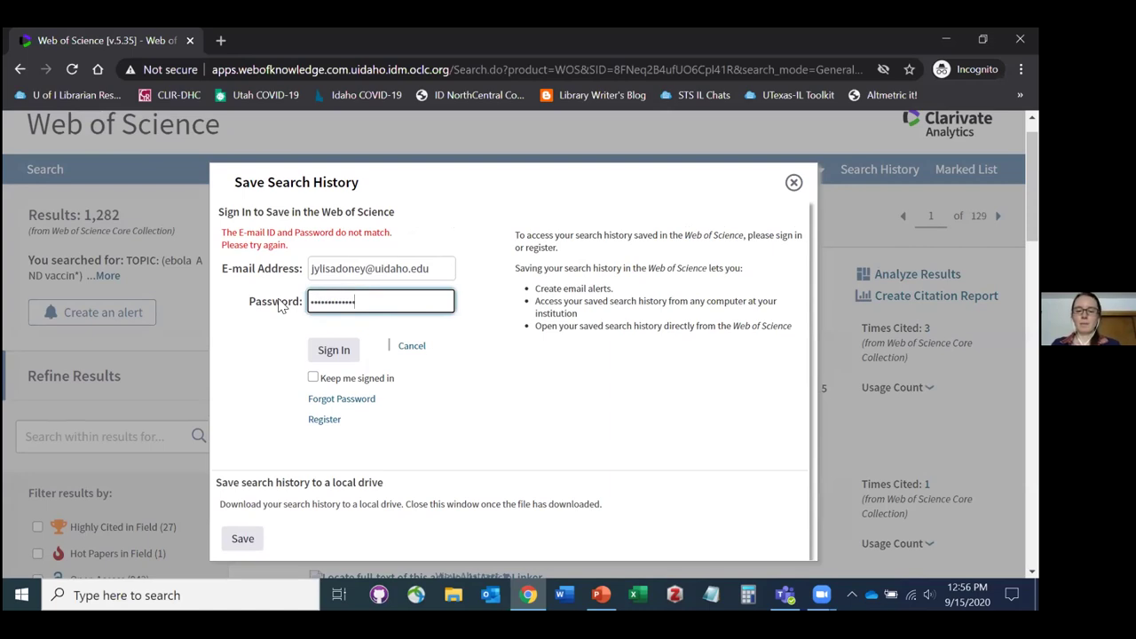
pyautogui.click(323, 349)
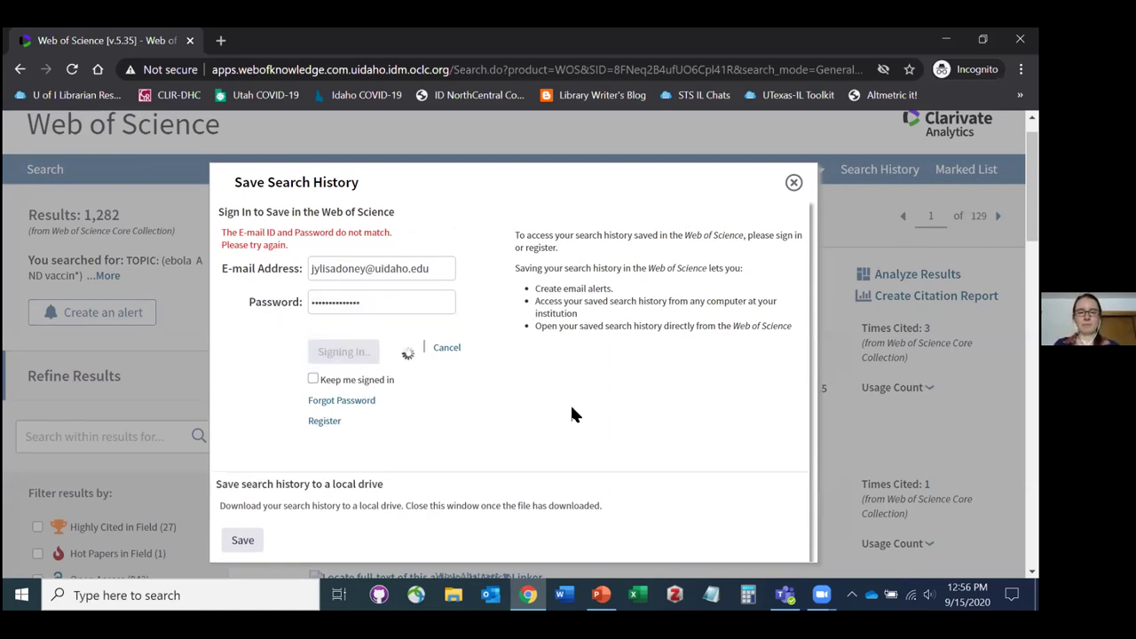
pyautogui.moveTo(386, 302); pyautogui.dragTo(247, 304)
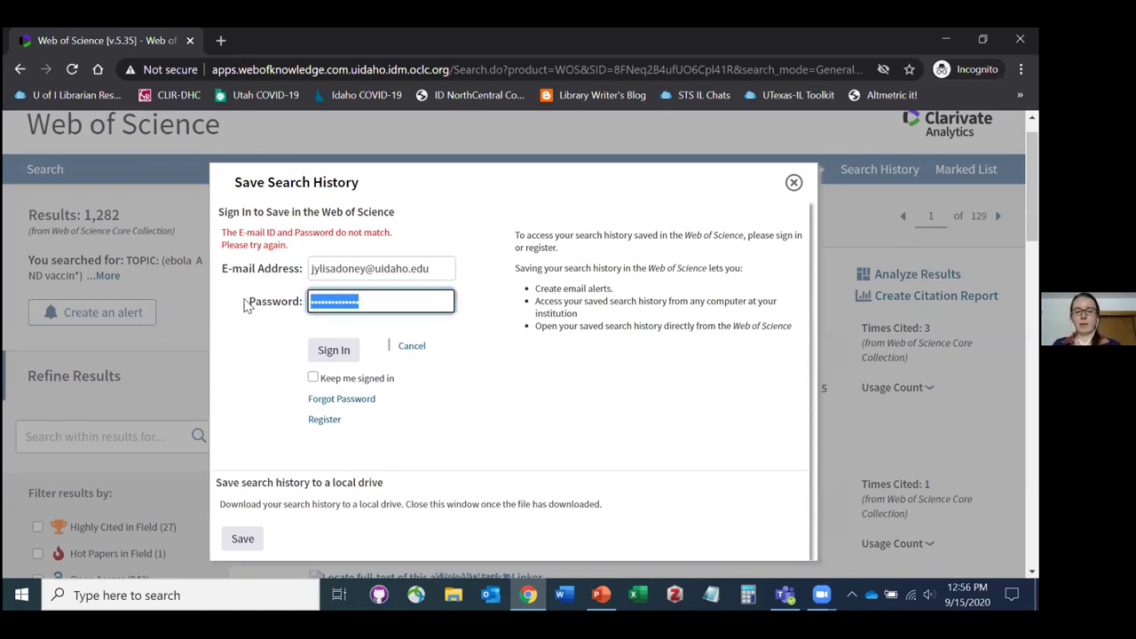
pyautogui.write('••••••••••••••')
pyautogui.click(332, 355)
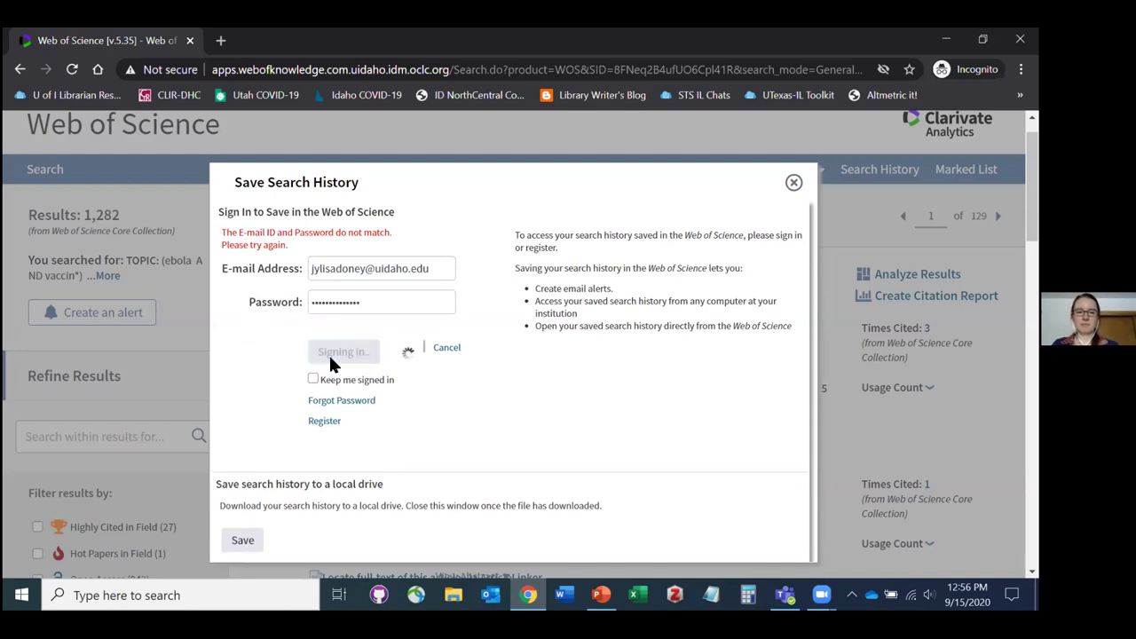
pyautogui.click(794, 184)
pyautogui.scroll(-1, 684, 292)
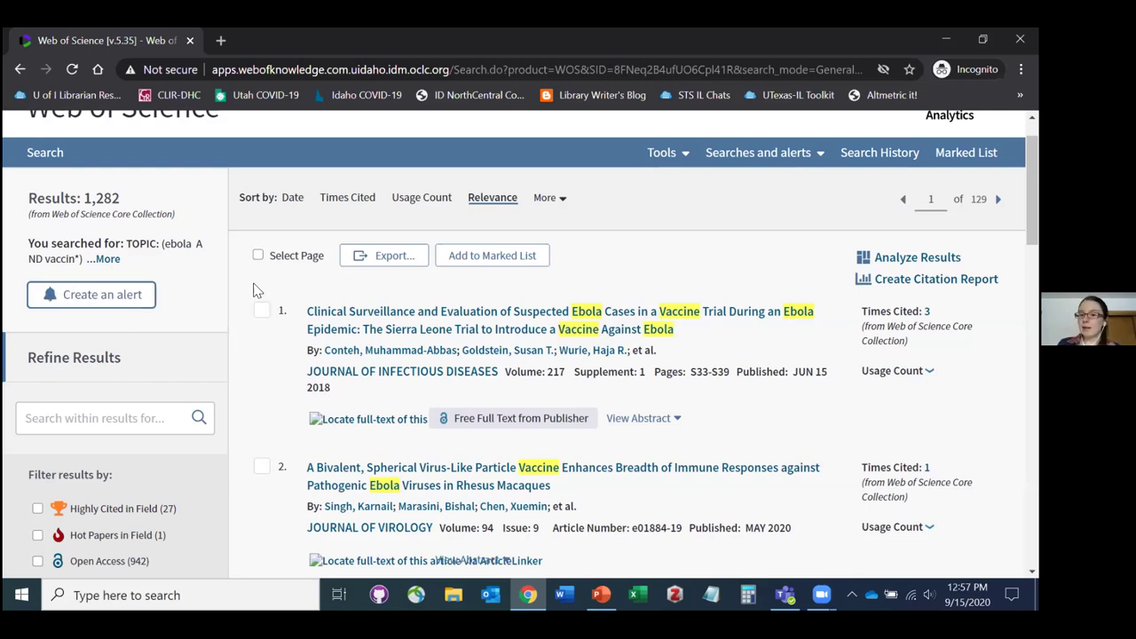
pyautogui.scroll(1, 626, 276)
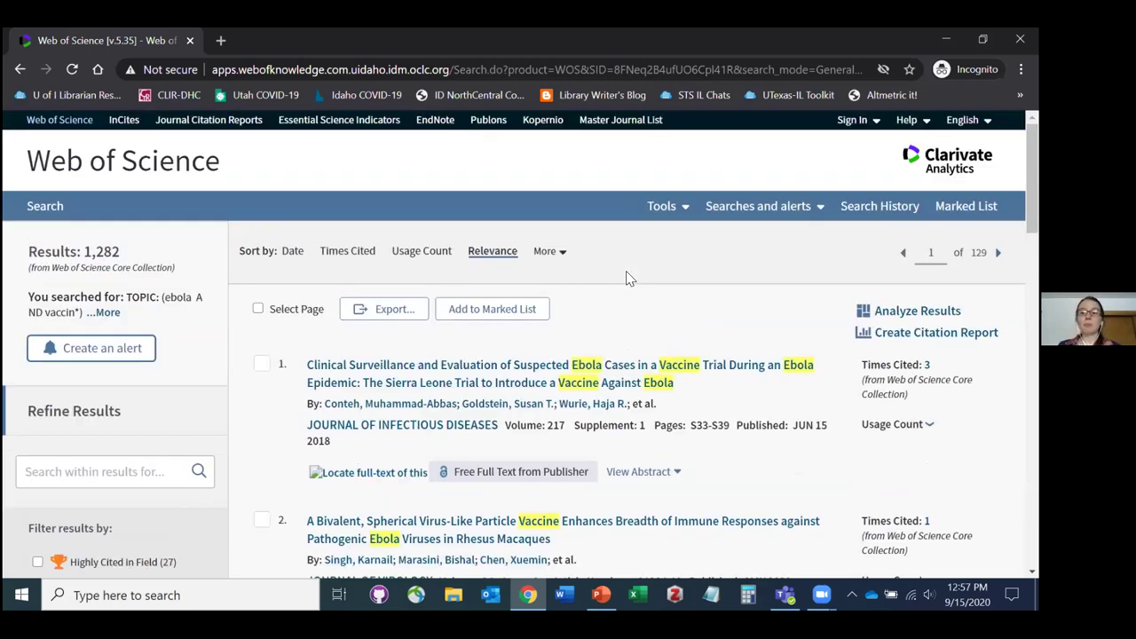
pyautogui.scroll(-1, 626, 277)
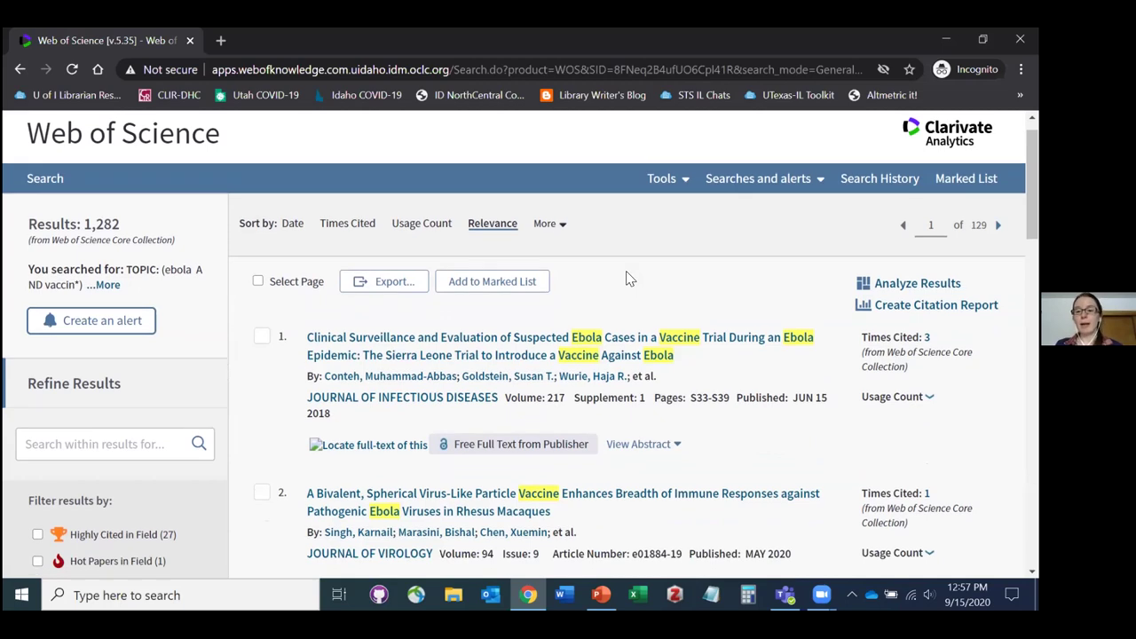
pyautogui.scroll(-1, 683, 266)
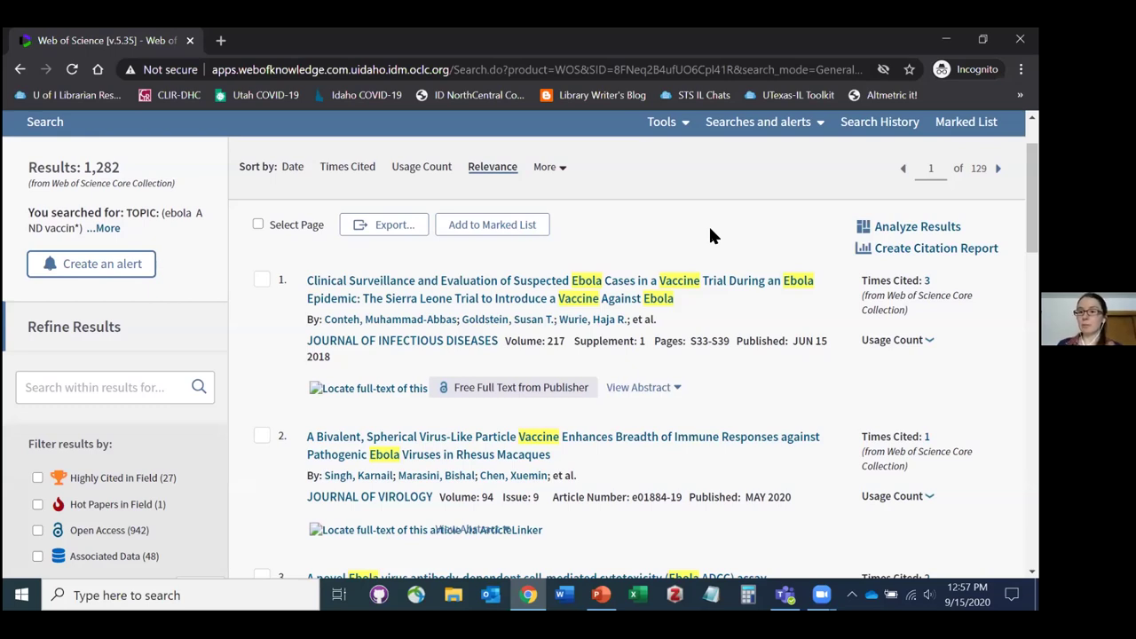
pyautogui.scroll(2, 710, 236)
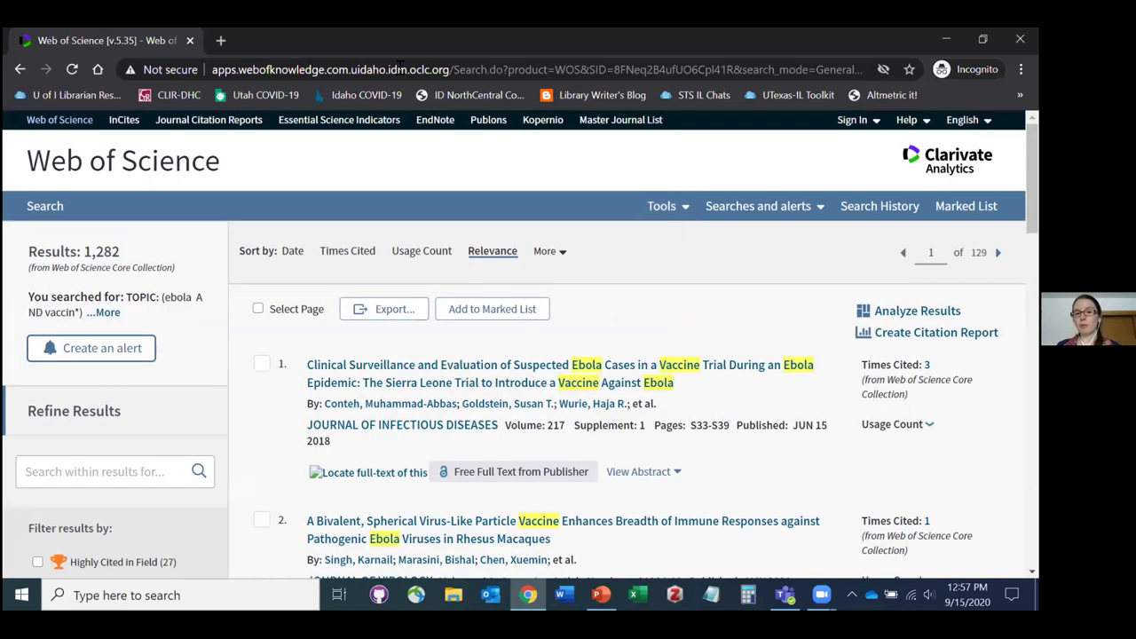
pyautogui.click(220, 40)
# Load the University of Idaho Library site, then search Google Scholar for "house of representatives" polarization
pyautogui.write('lib')
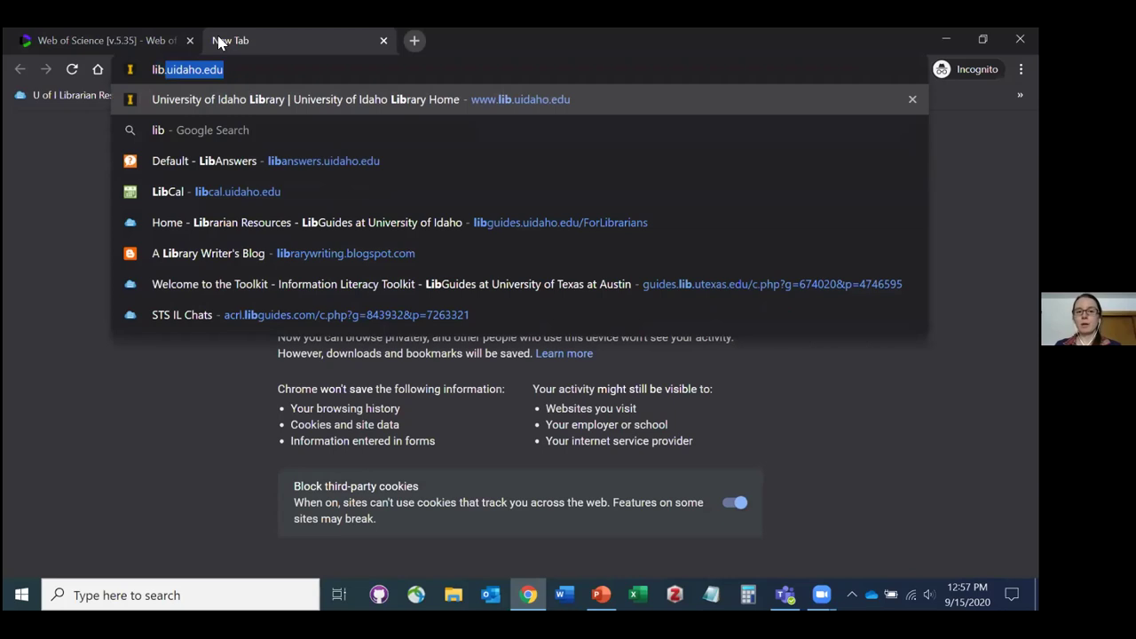
pyautogui.press('Return')
pyautogui.click(414, 41)
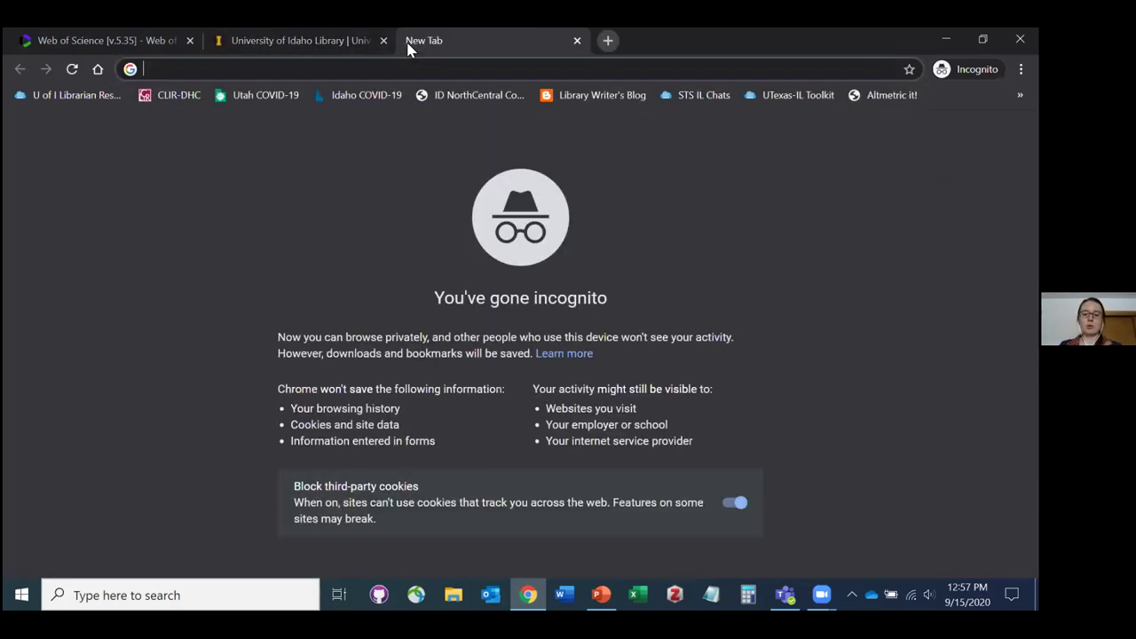
pyautogui.write('scholar.google.com')
pyautogui.press('Return')
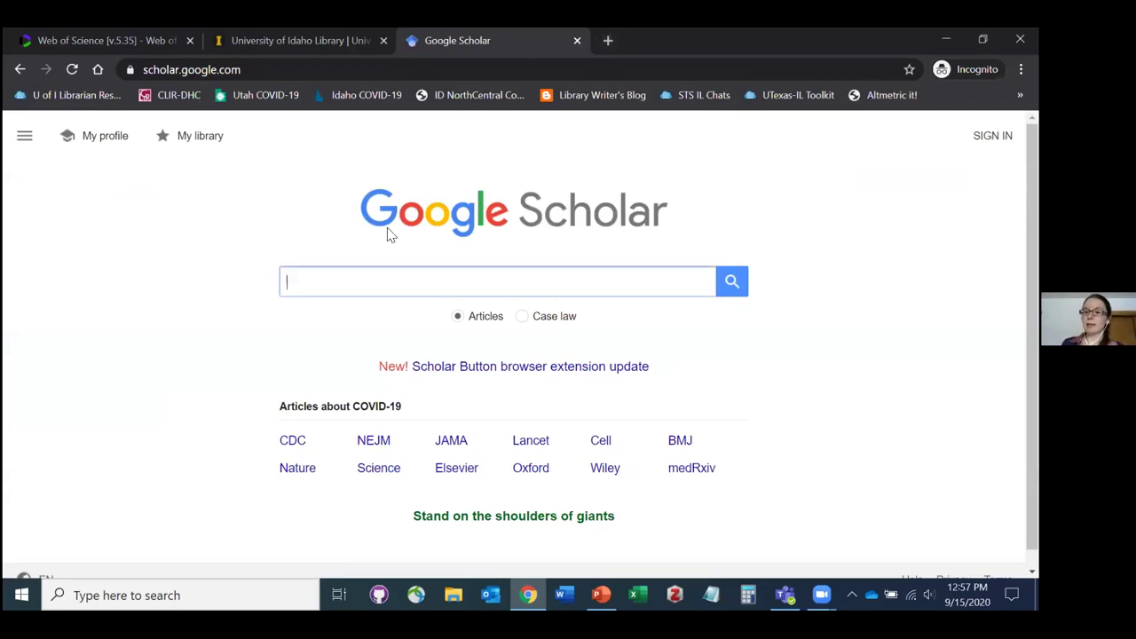
pyautogui.write('"house')
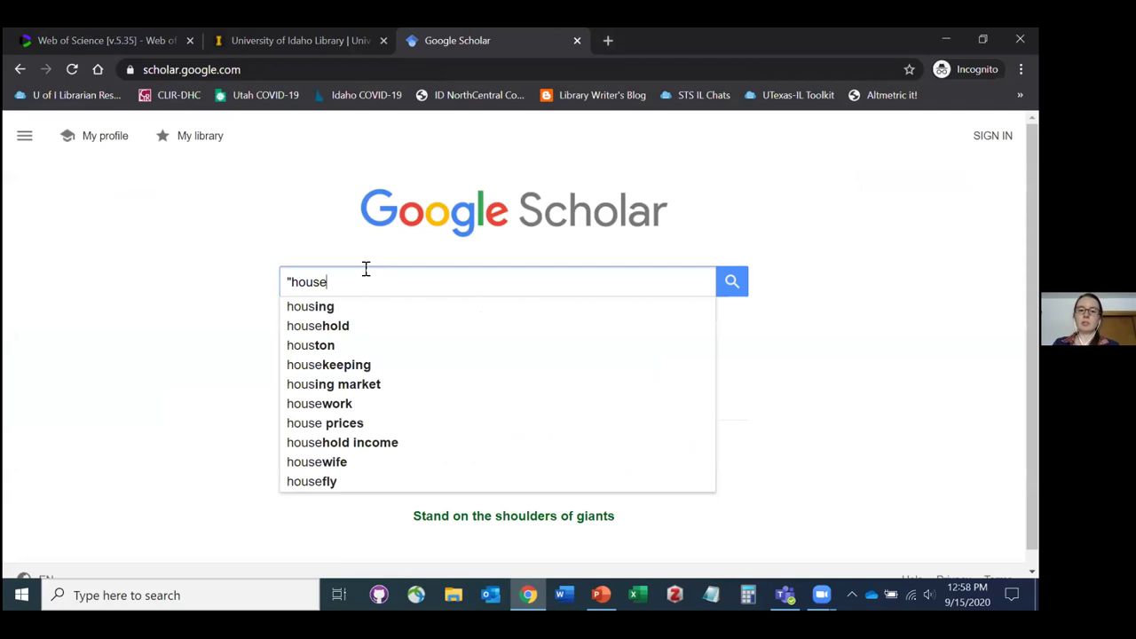
pyautogui.write(' of representative')
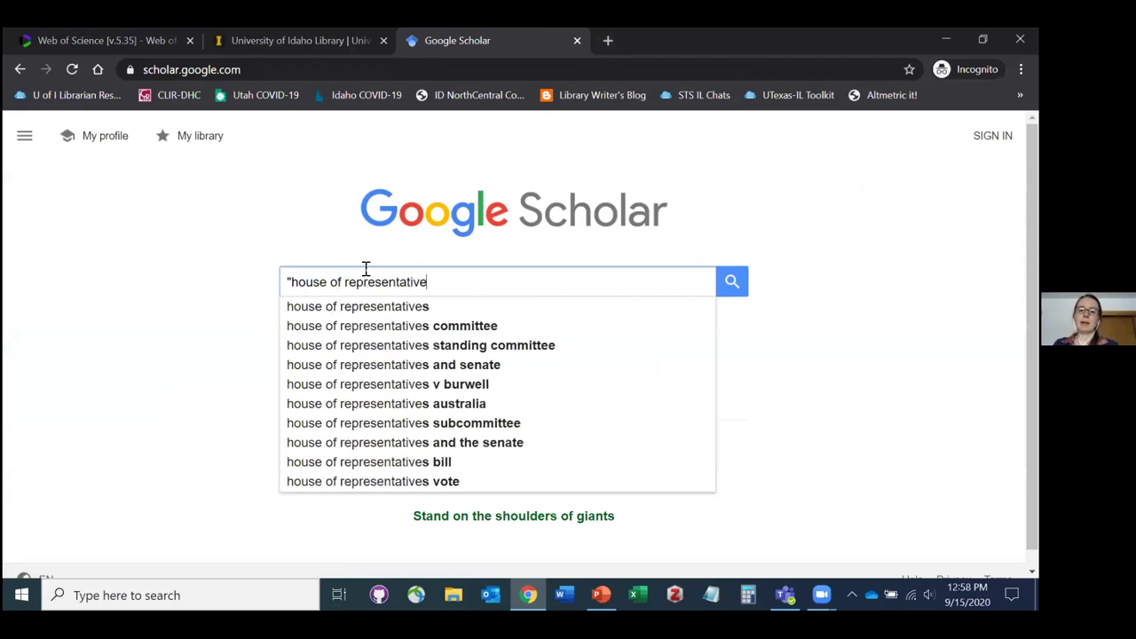
pyautogui.write('s" polarization')
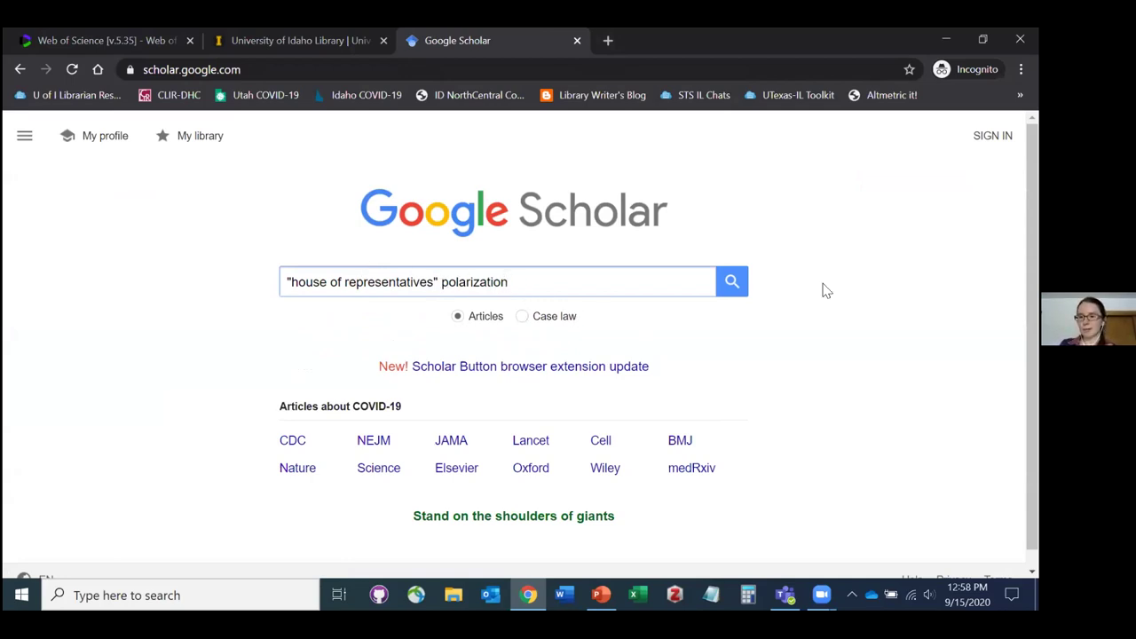
pyautogui.click(738, 285)
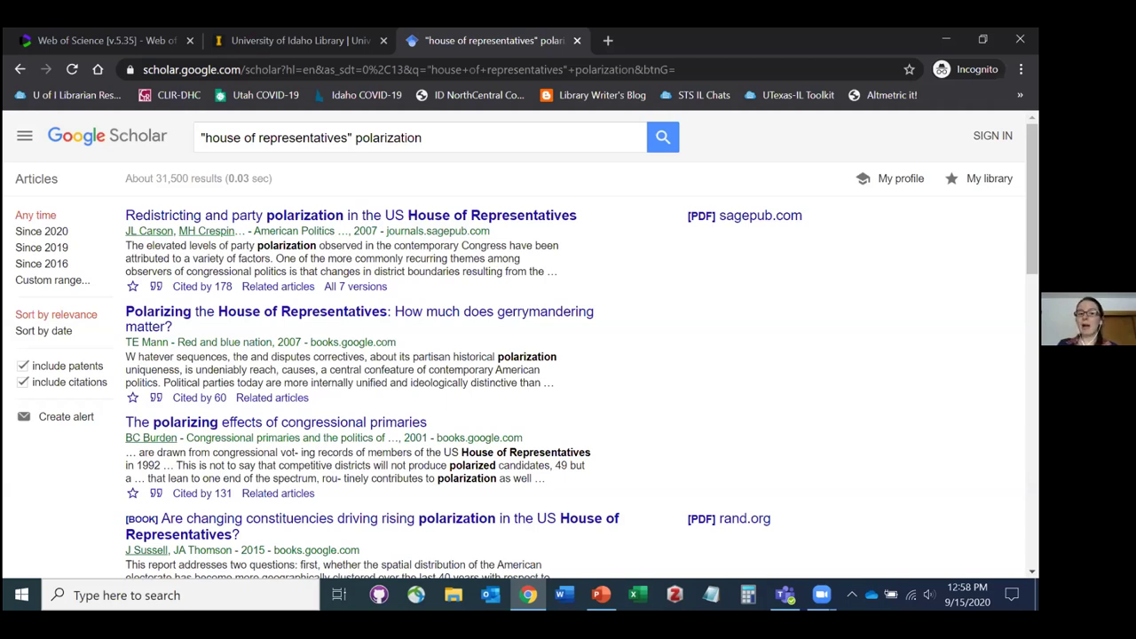
# Review the Create alert options, keeping up to 10 results, then close the Scholar tab
pyautogui.click(67, 425)
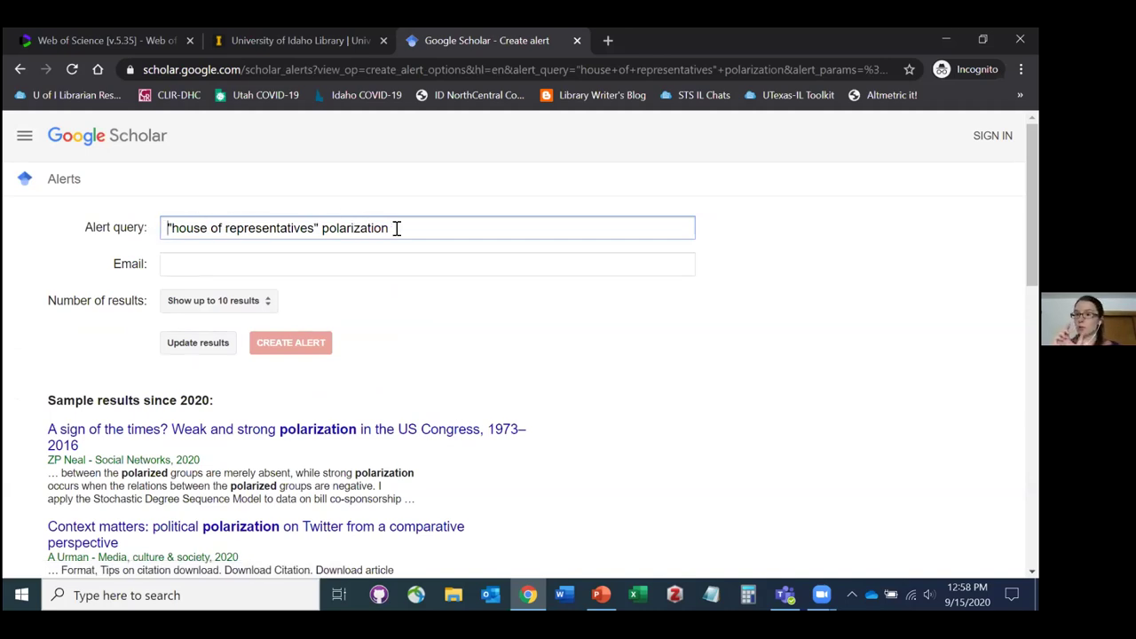
pyautogui.click(326, 262)
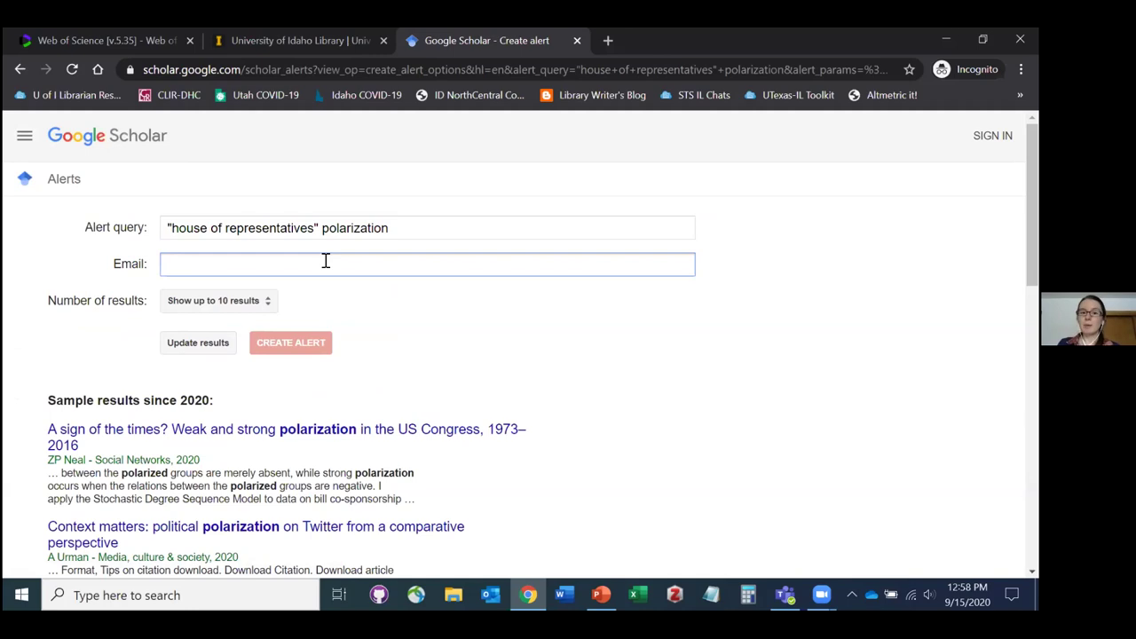
pyautogui.scroll(-1, 322, 261)
pyautogui.click(251, 274)
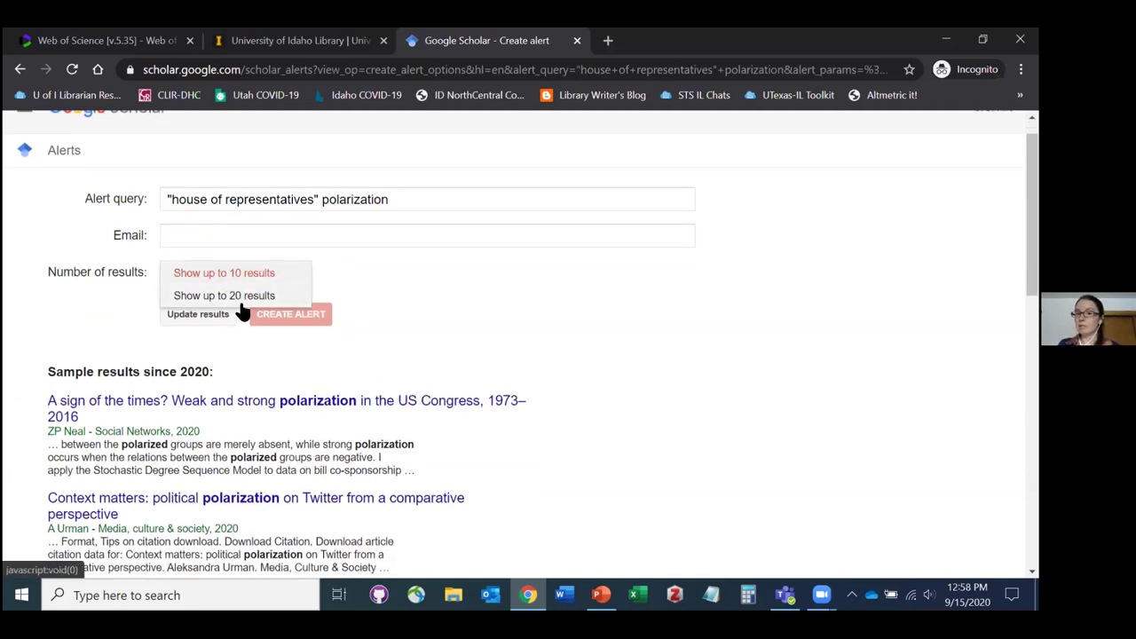
pyautogui.click(436, 277)
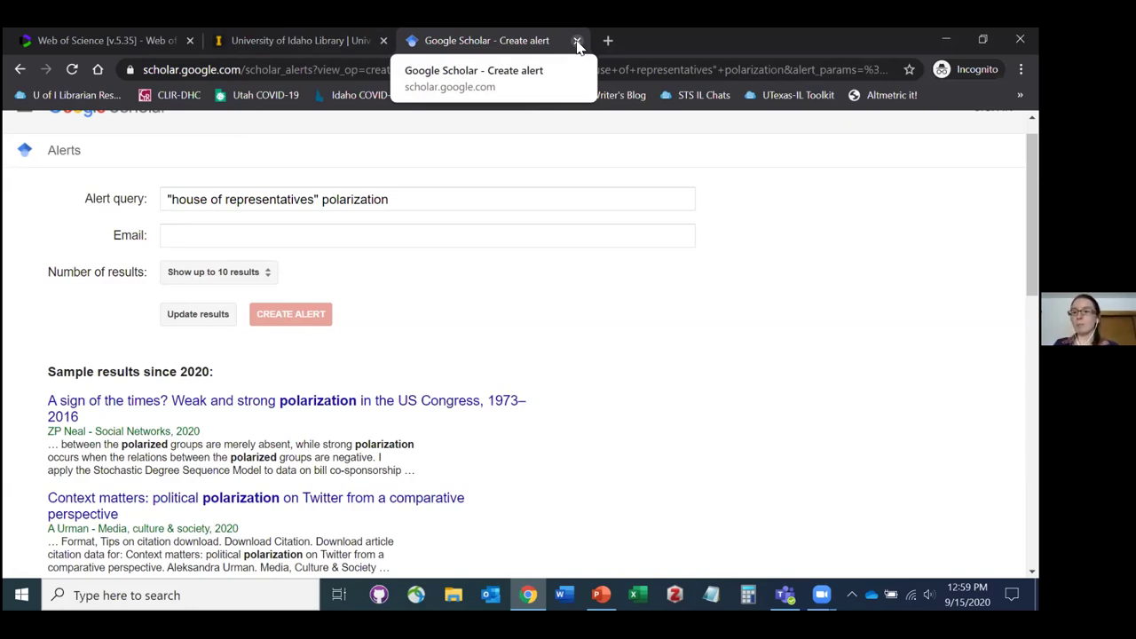
pyautogui.click(577, 42)
# Open ABI/INFORM Global from the library's Databases A-Z dropdown
pyautogui.scroll(-2, 757, 277)
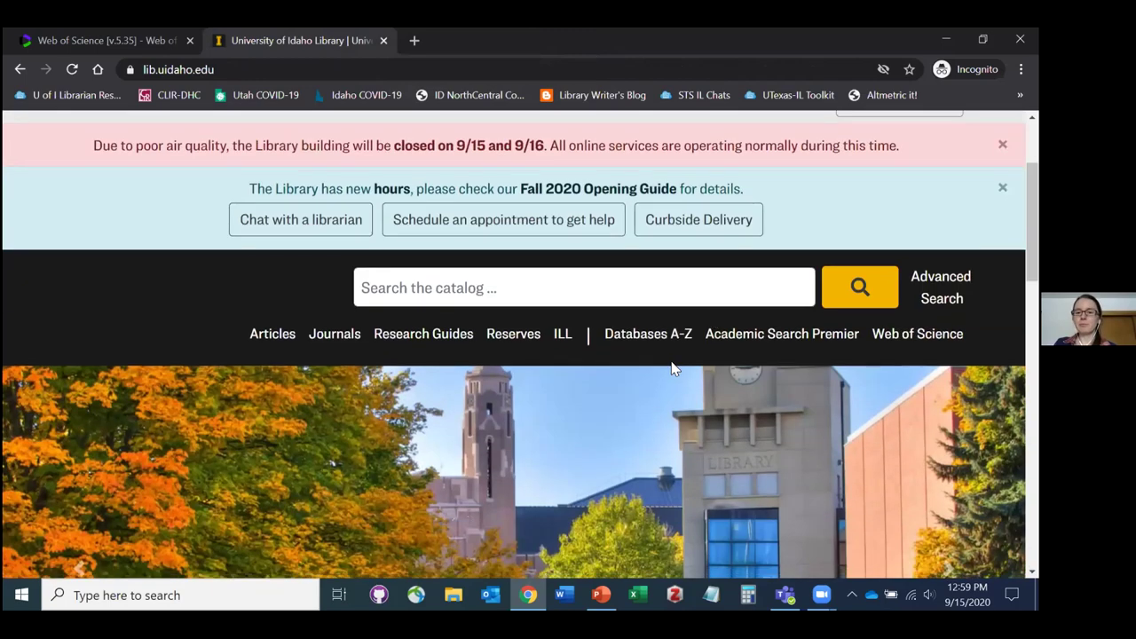
pyautogui.click(664, 336)
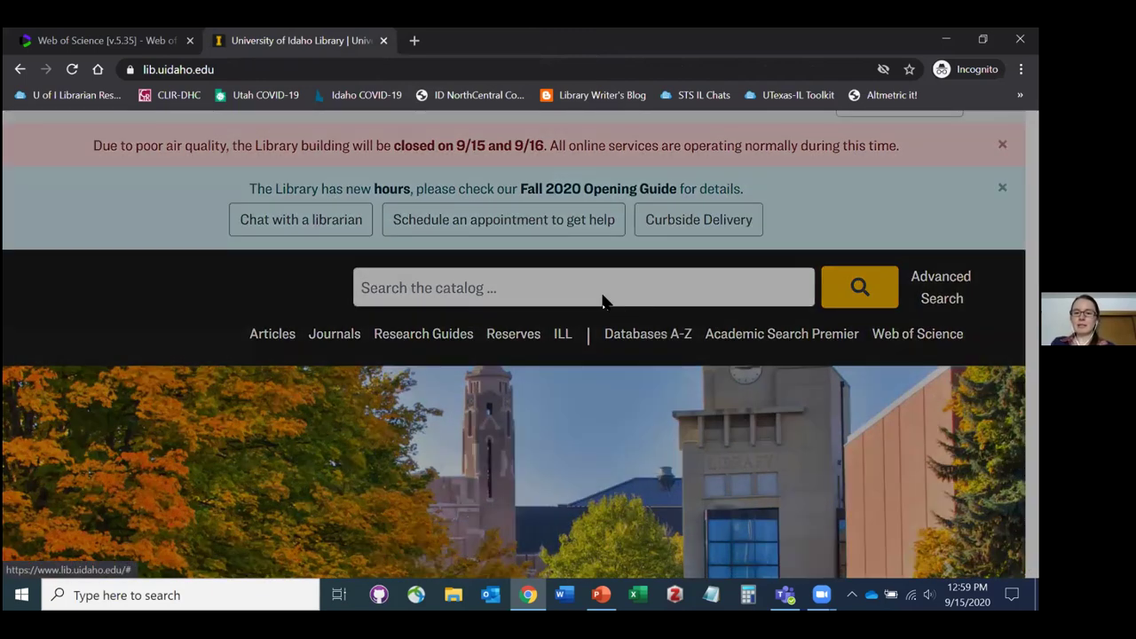
pyautogui.click(599, 293)
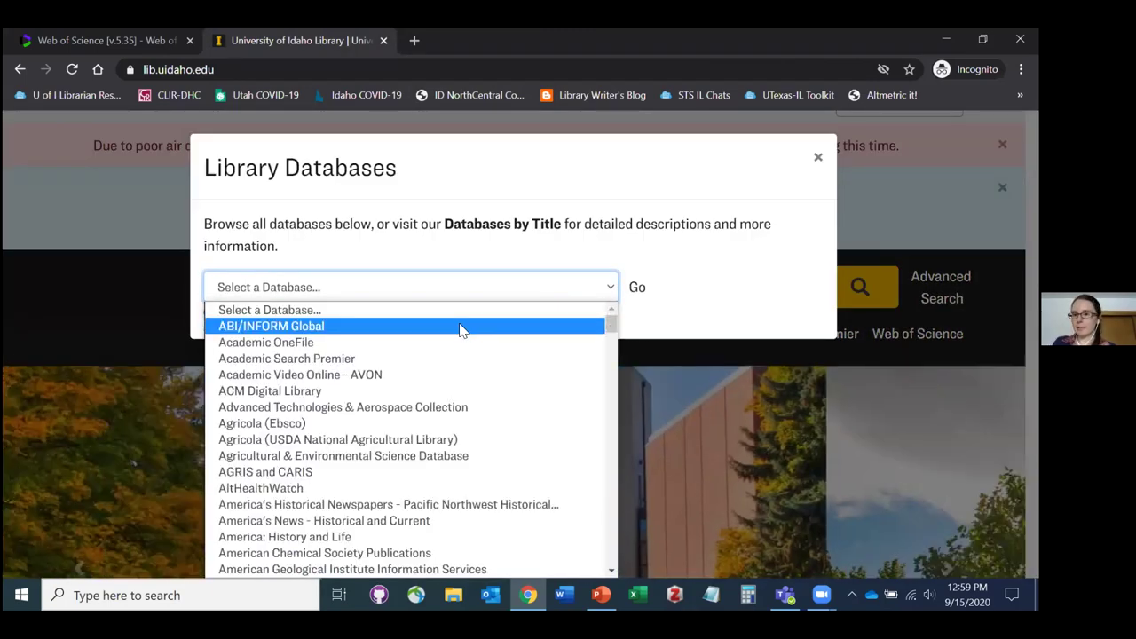
pyautogui.click(460, 327)
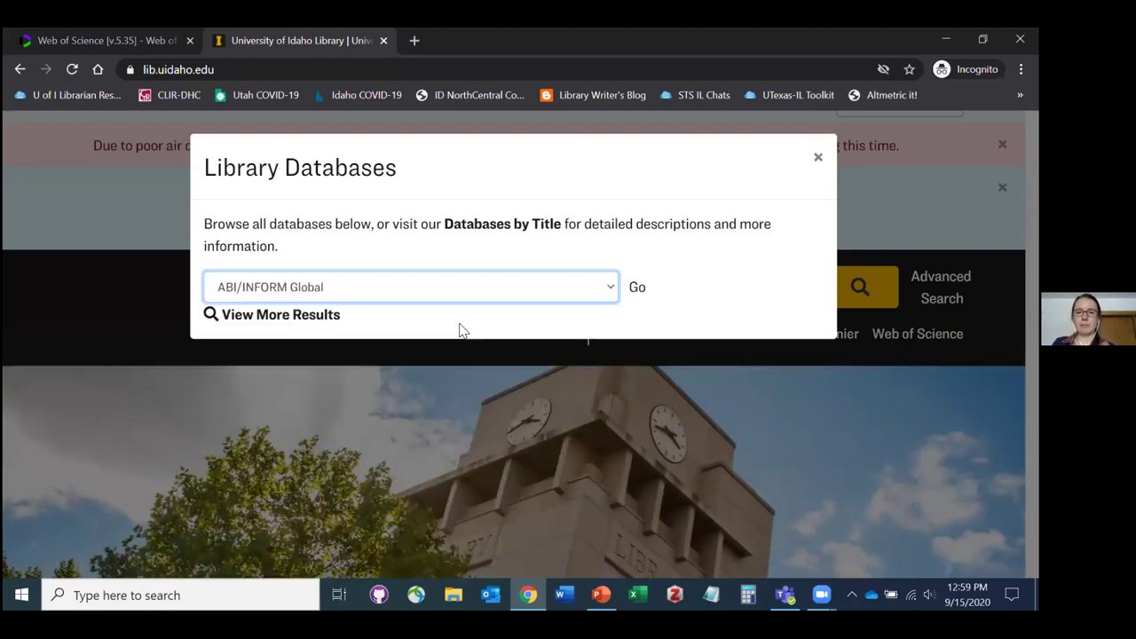
pyautogui.click(635, 286)
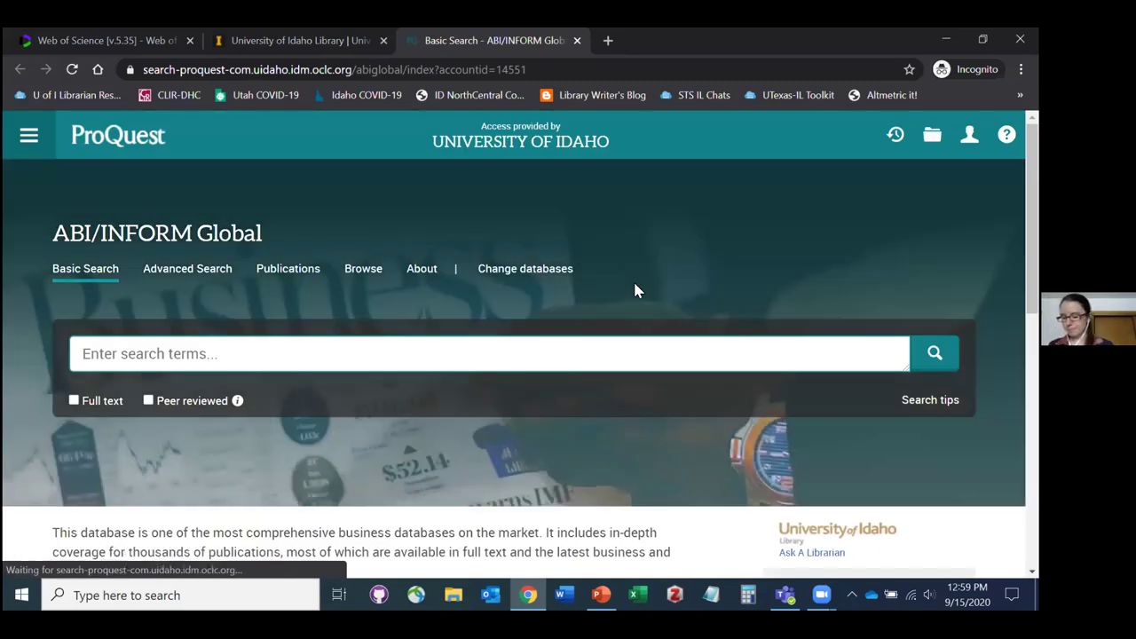
# Search ABI/INFORM Global for cryptocurrenc* with the Peer reviewed limit on, giving 1,451 results
pyautogui.write('cryptoc')
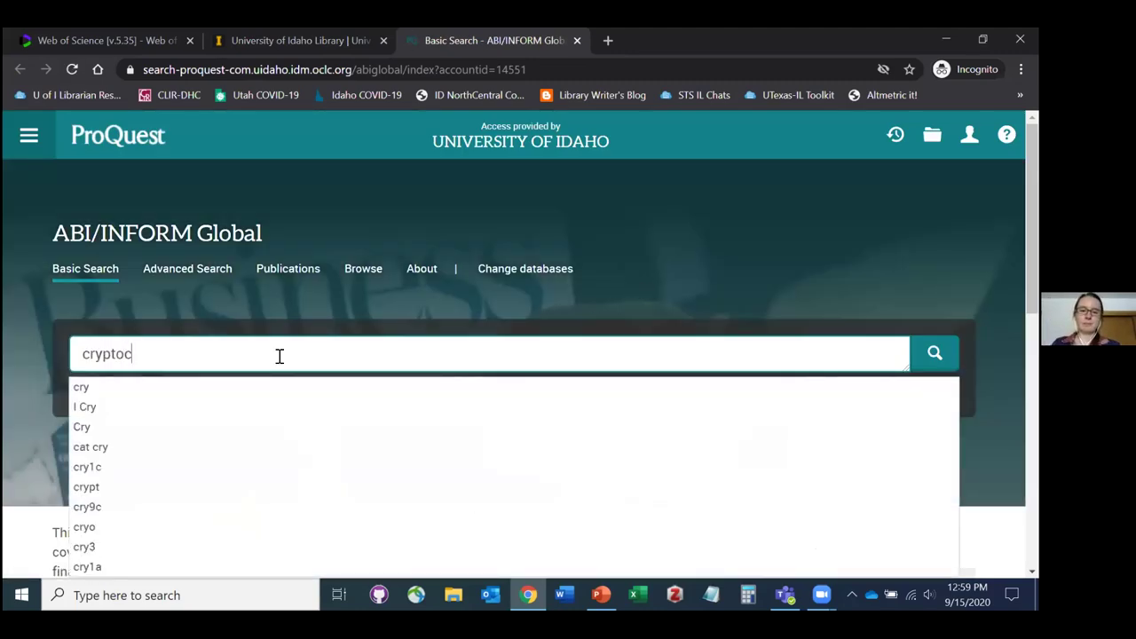
pyautogui.write('urrenc*')
pyautogui.click(622, 277)
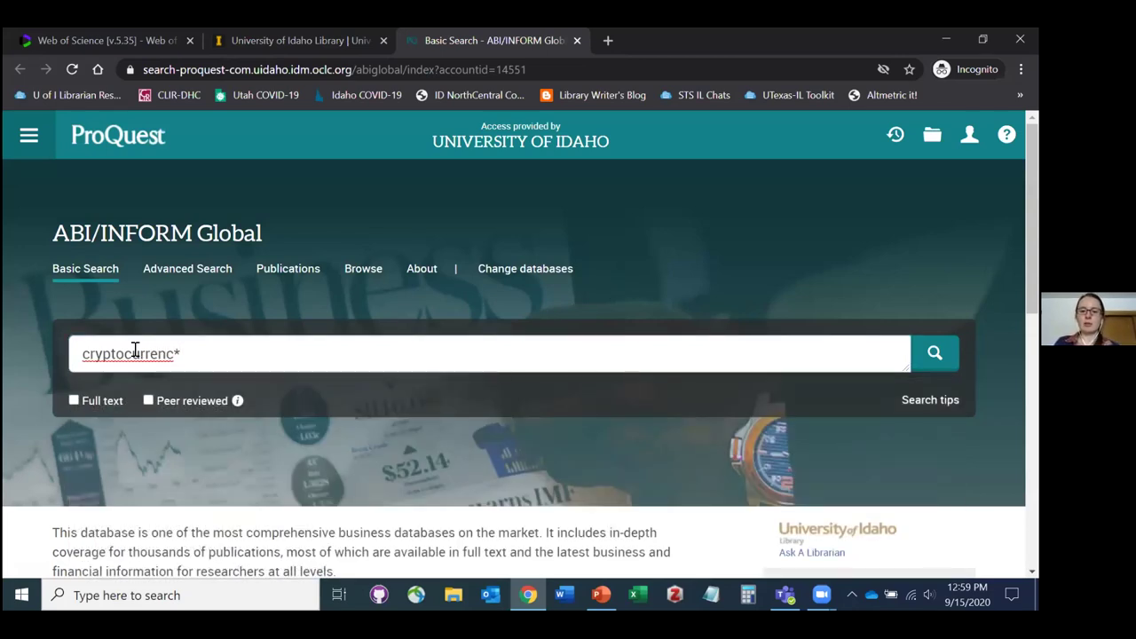
pyautogui.click(149, 400)
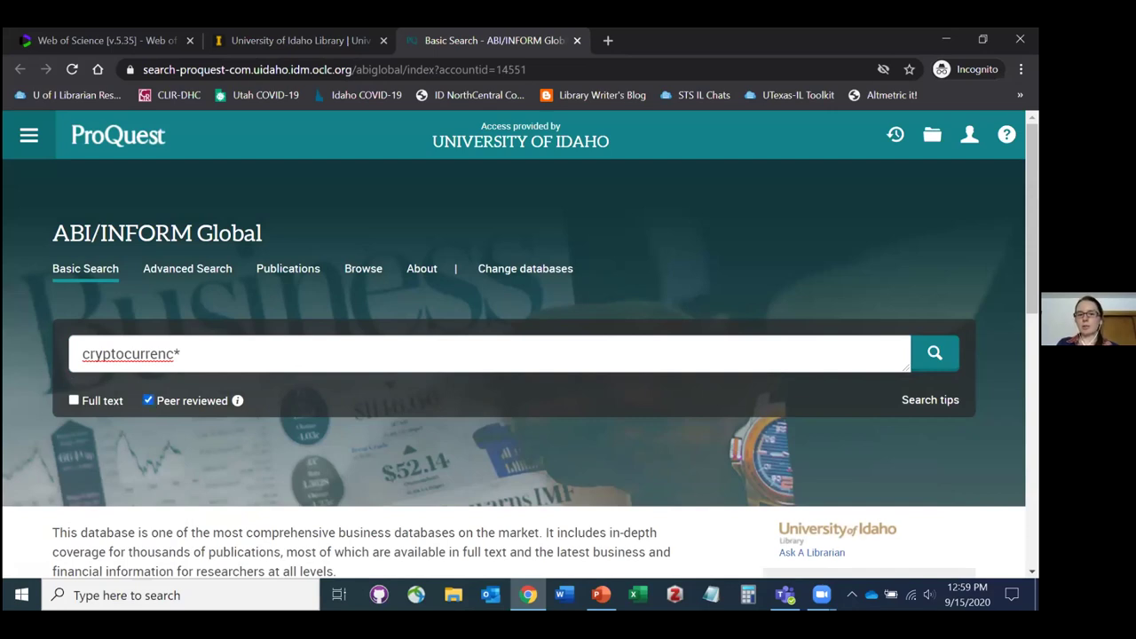
pyautogui.click(935, 353)
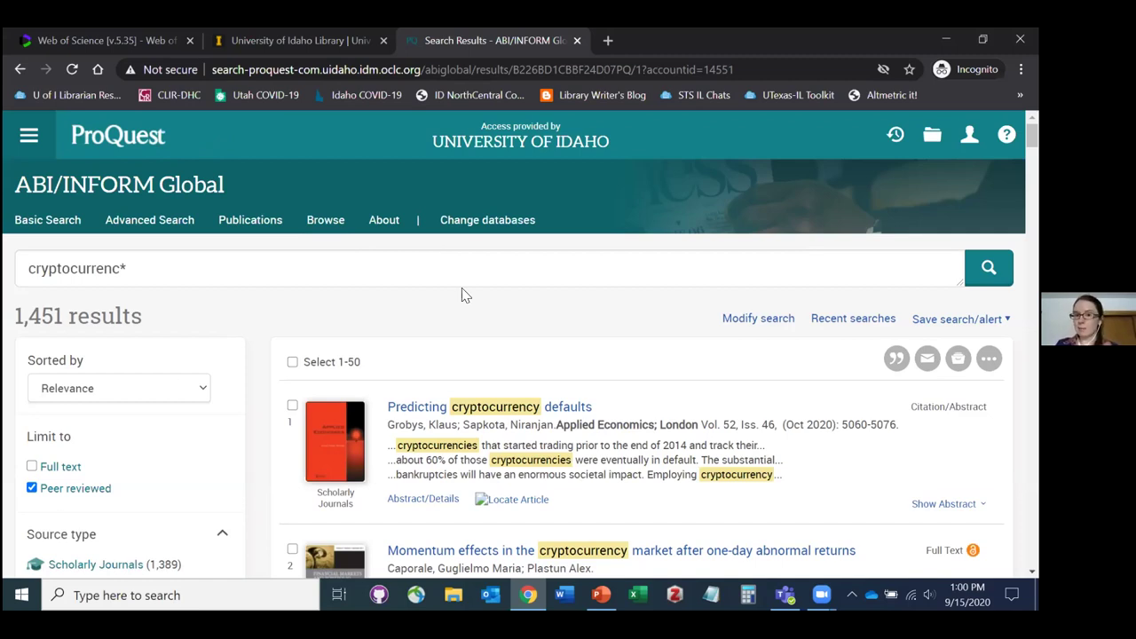
# View and select the cryptocurrenc* search's shareable link, then reopen the Save search/alert options
pyautogui.scroll(-1, 462, 289)
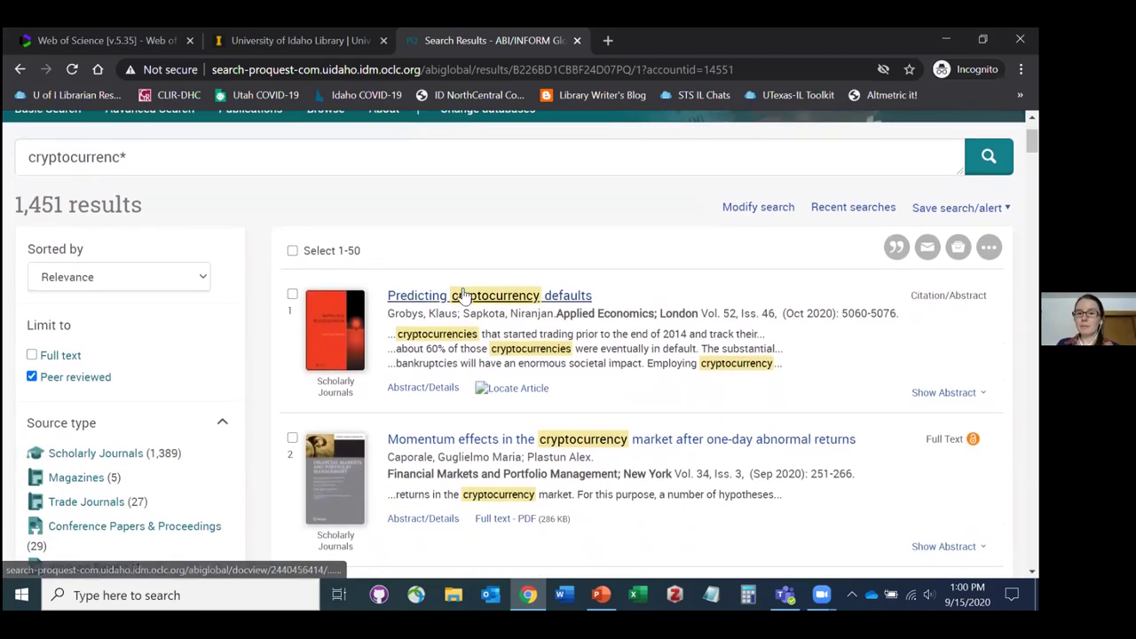
pyautogui.scroll(1, 687, 275)
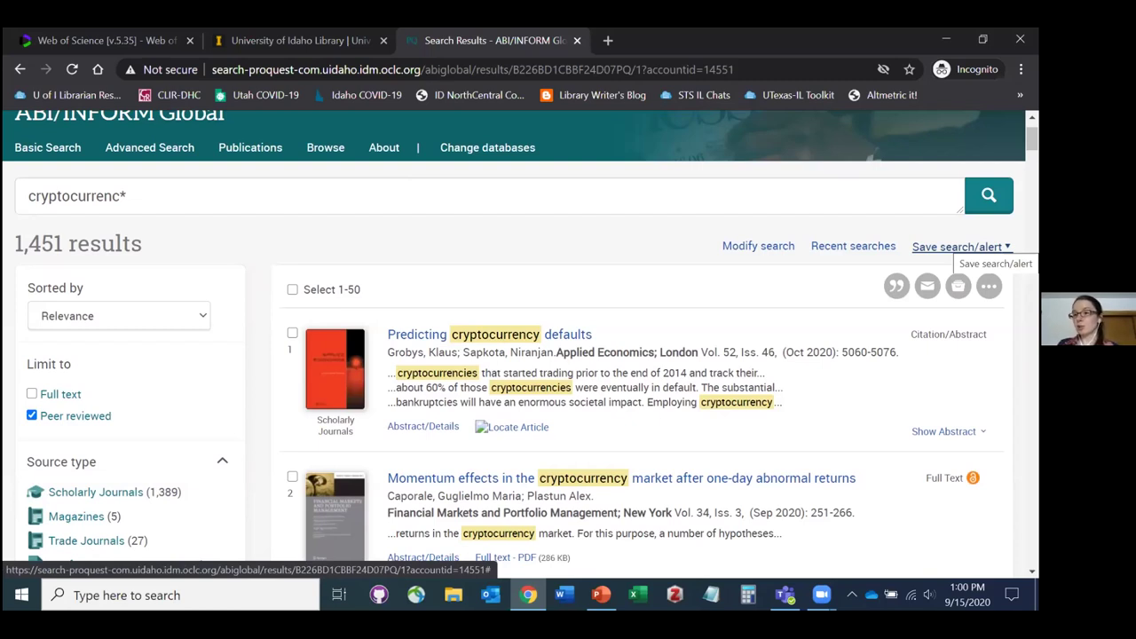
pyautogui.click(959, 247)
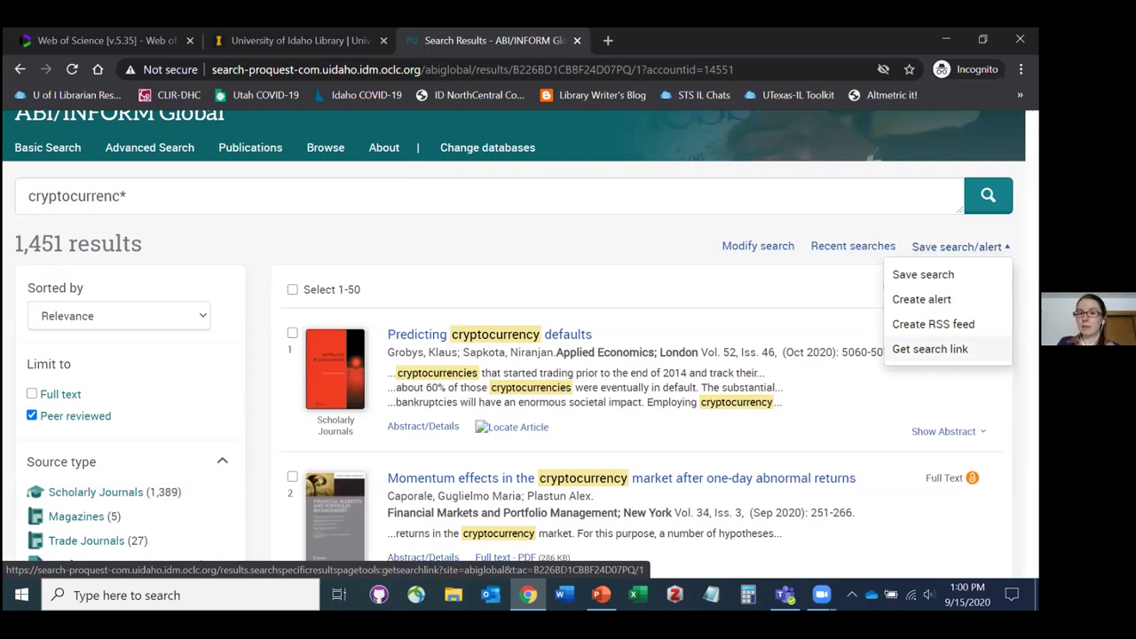
pyautogui.click(930, 349)
pyautogui.click(608, 222)
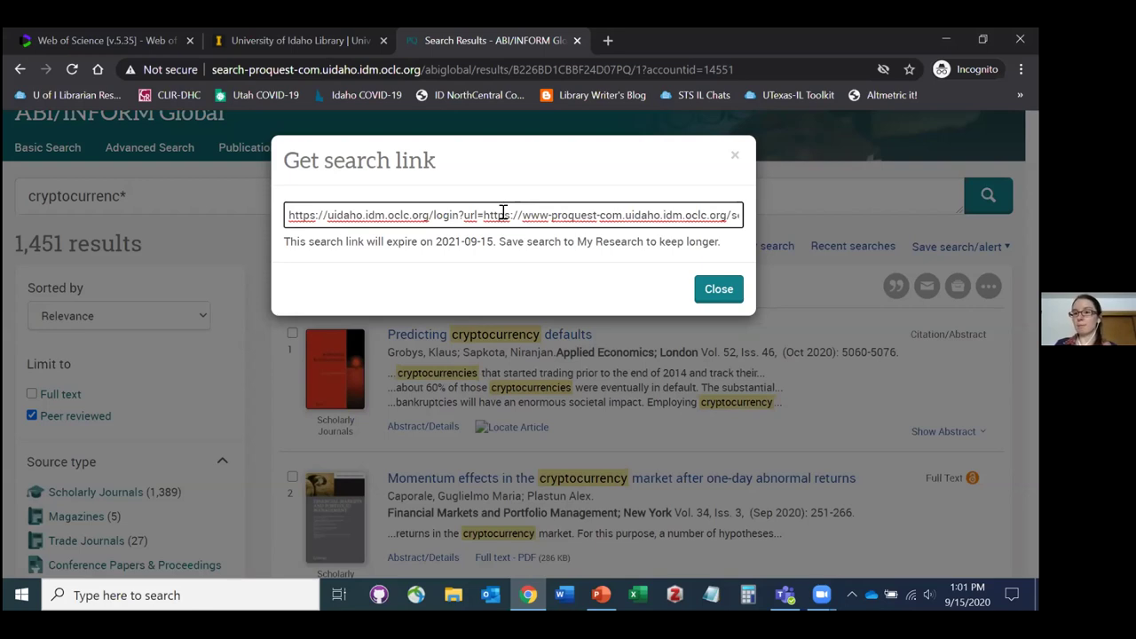
pyautogui.click(718, 289)
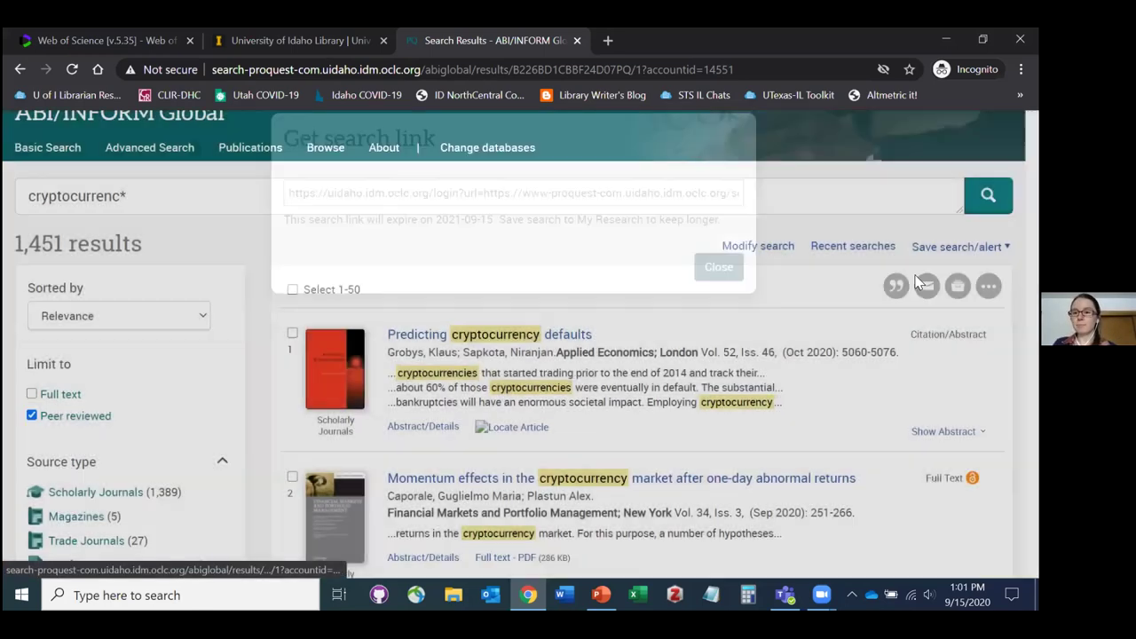
pyautogui.click(957, 247)
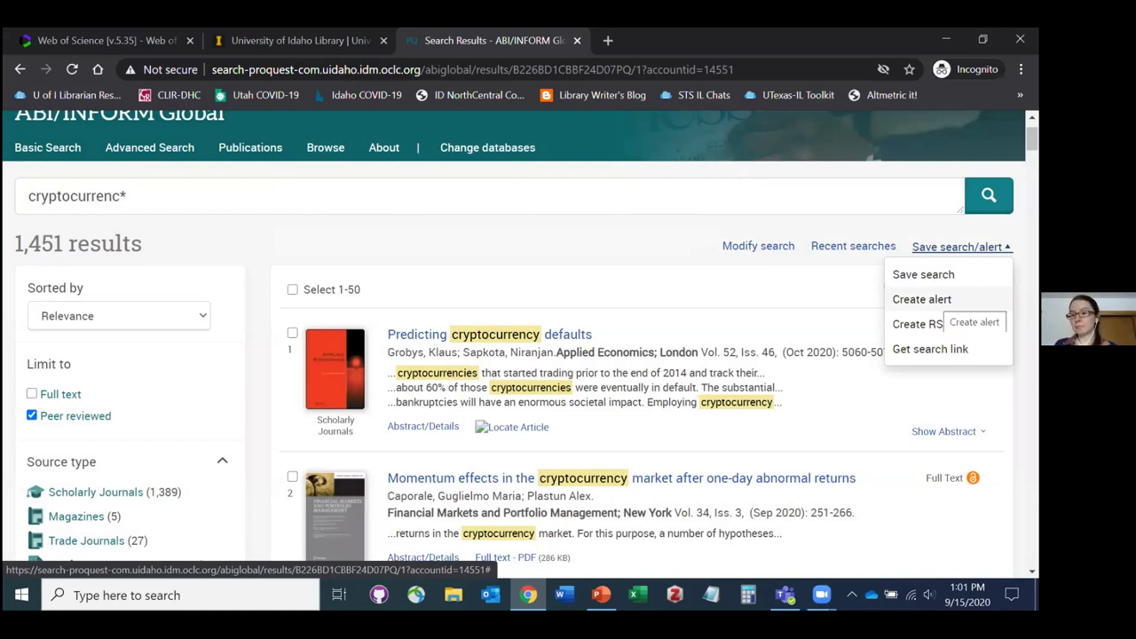
pyautogui.click(941, 302)
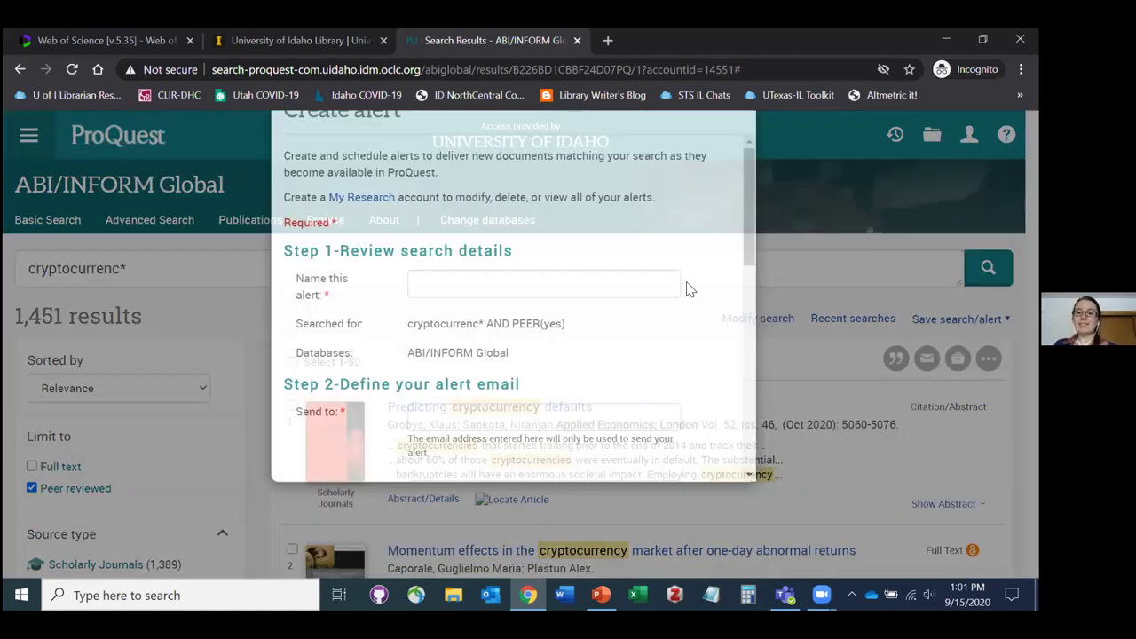
pyautogui.scroll(-1, 693, 291)
pyautogui.scroll(1, 693, 291)
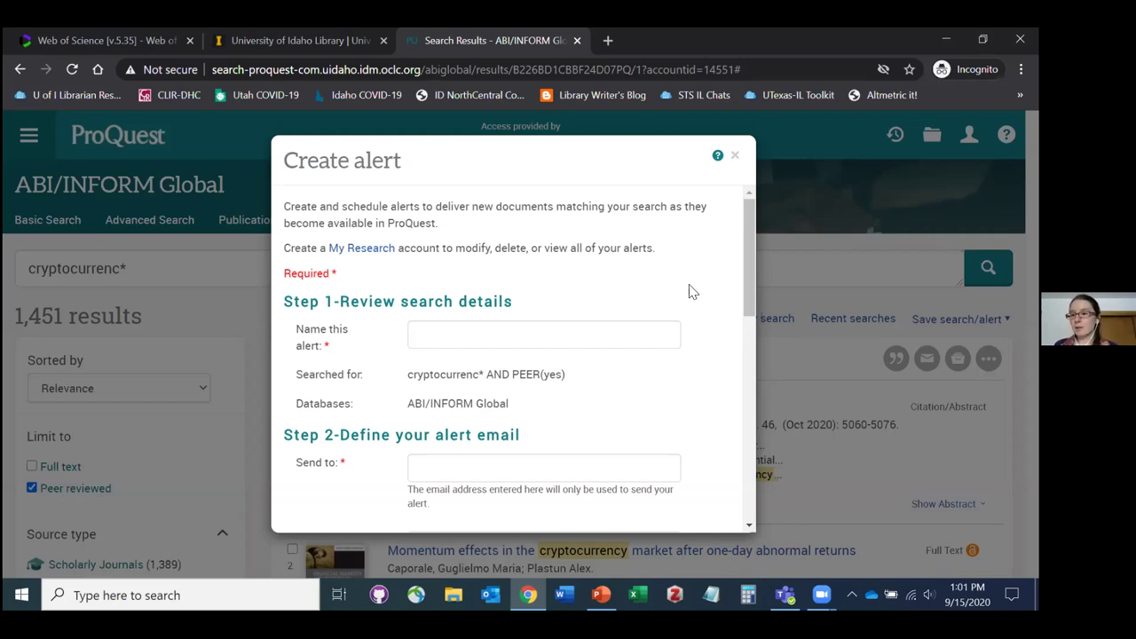
pyautogui.scroll(-1, 693, 291)
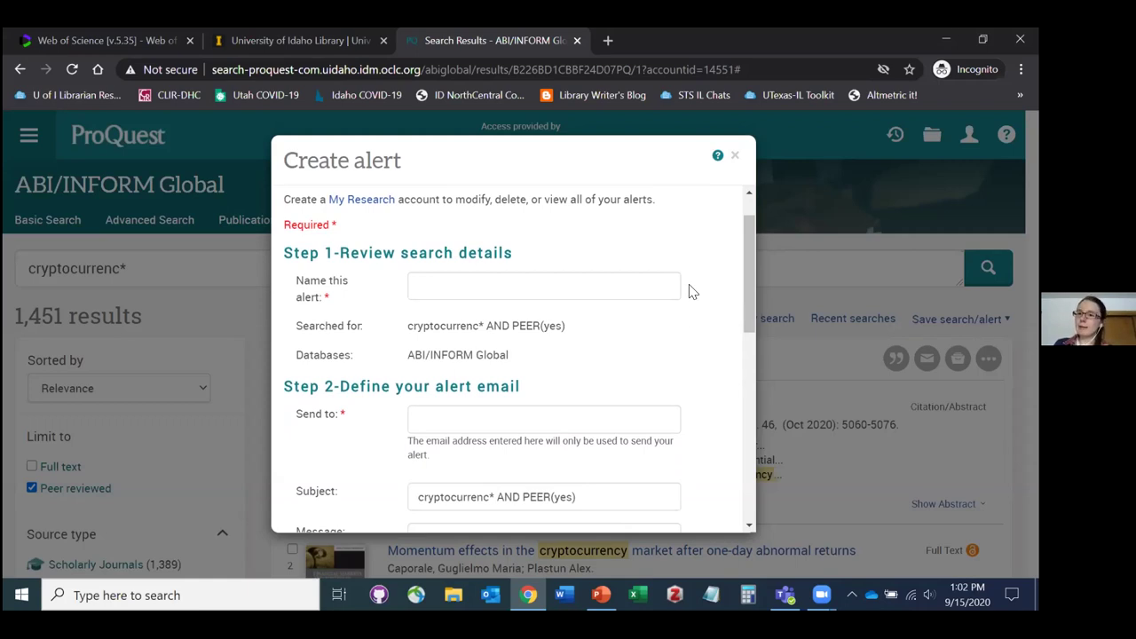
pyautogui.scroll(-1, 690, 291)
pyautogui.scroll(2, 691, 290)
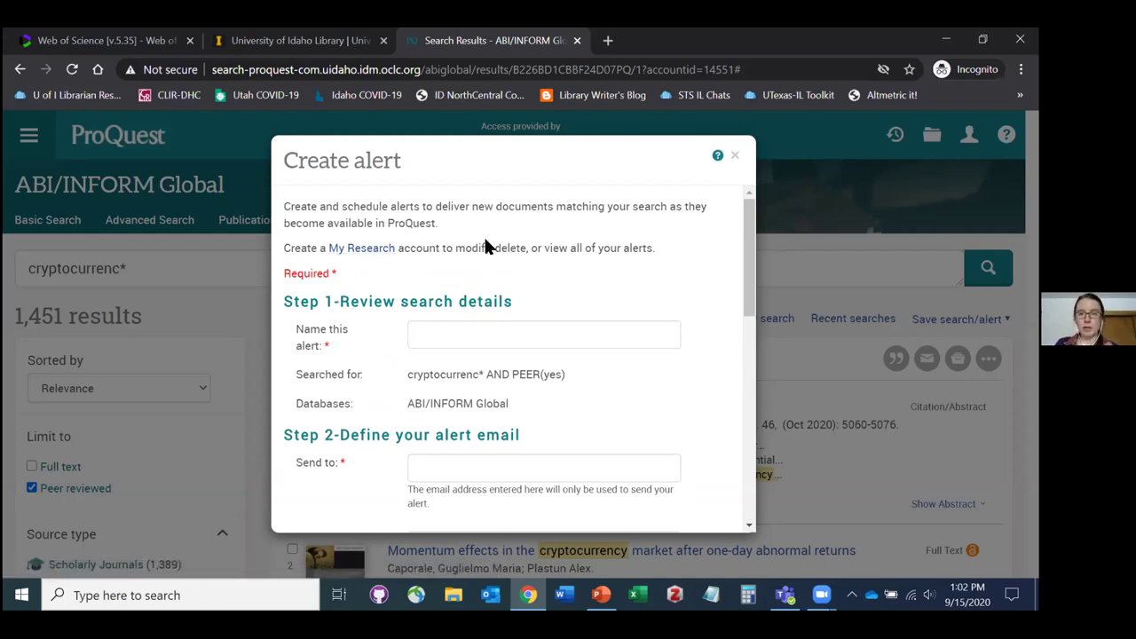
pyautogui.scroll(-2, 485, 240)
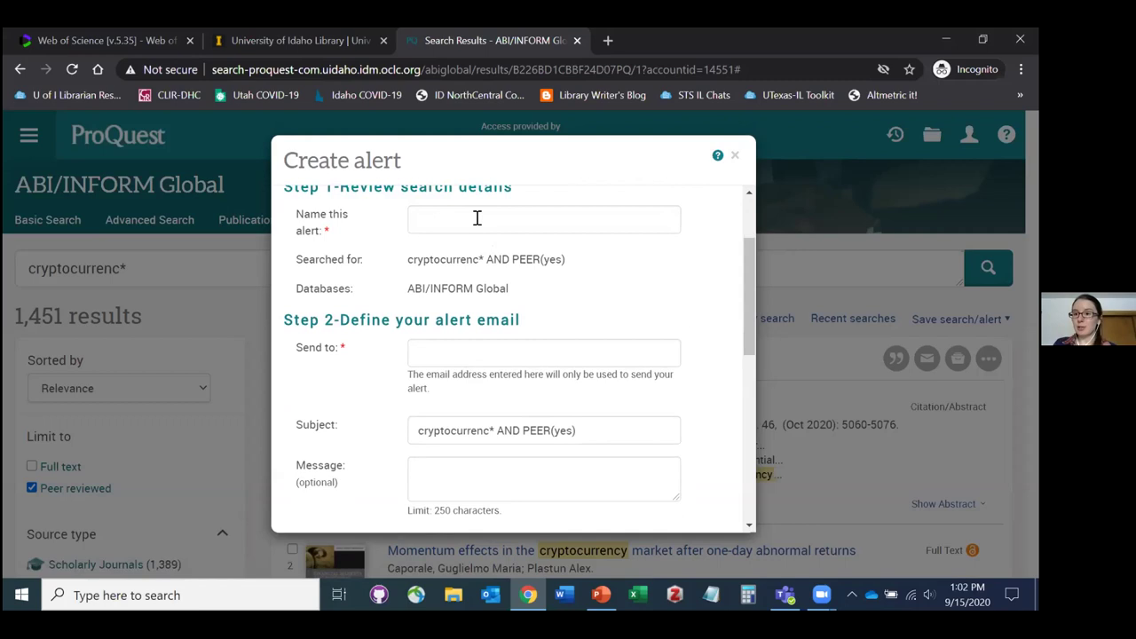
pyautogui.moveTo(407, 259); pyautogui.dragTo(565, 263)
pyautogui.click(613, 274)
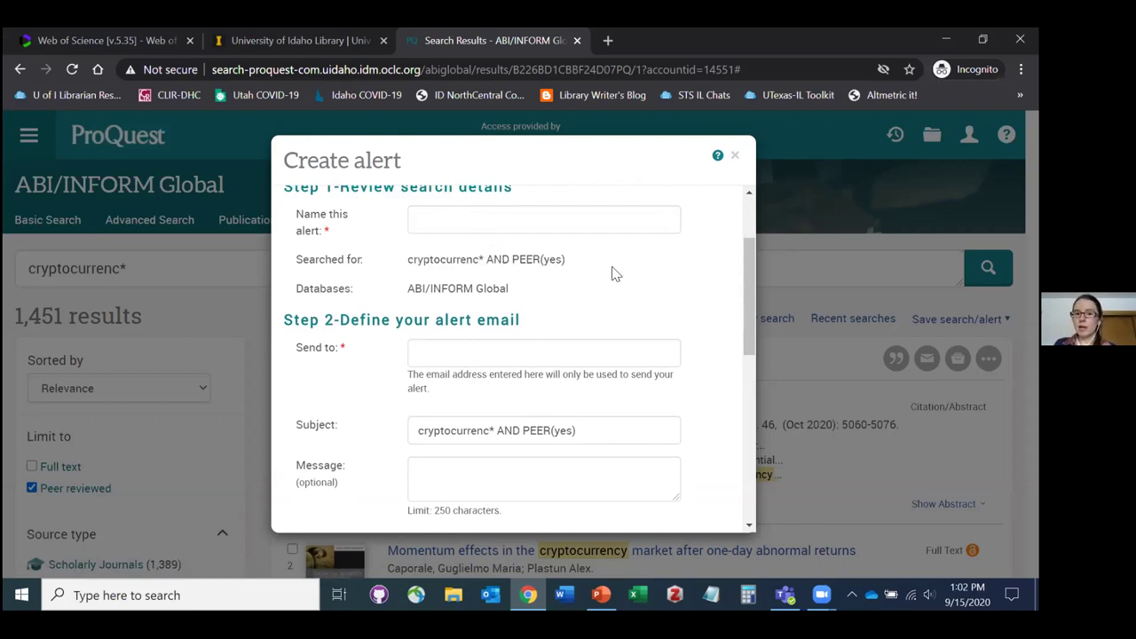
pyautogui.scroll(-1, 533, 267)
pyautogui.scroll(-2, 550, 261)
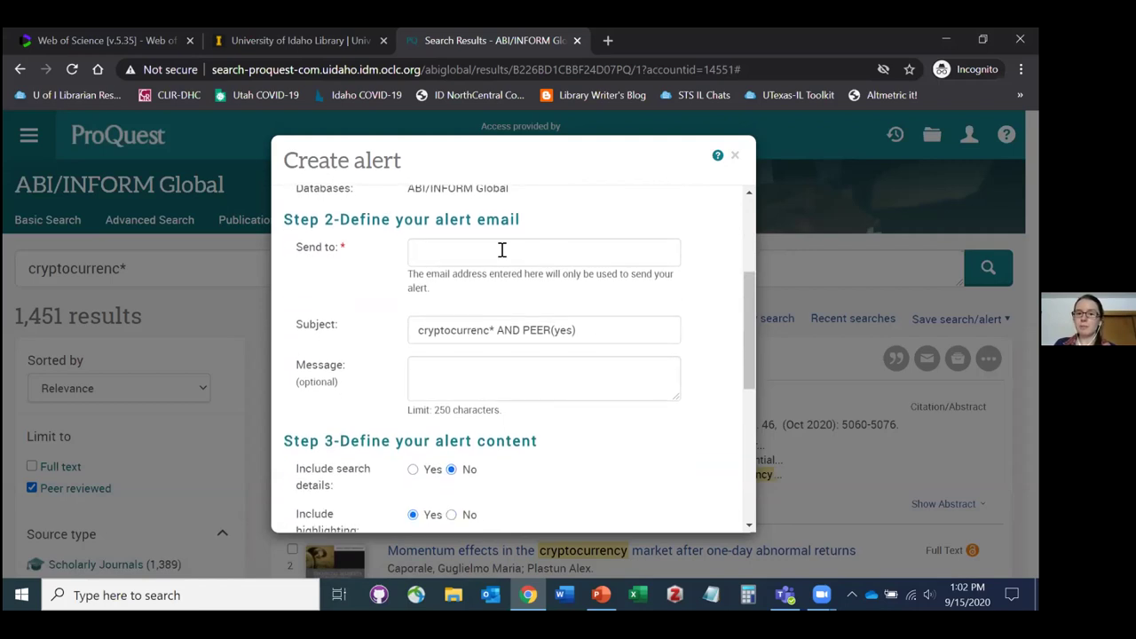
pyautogui.scroll(-1, 519, 260)
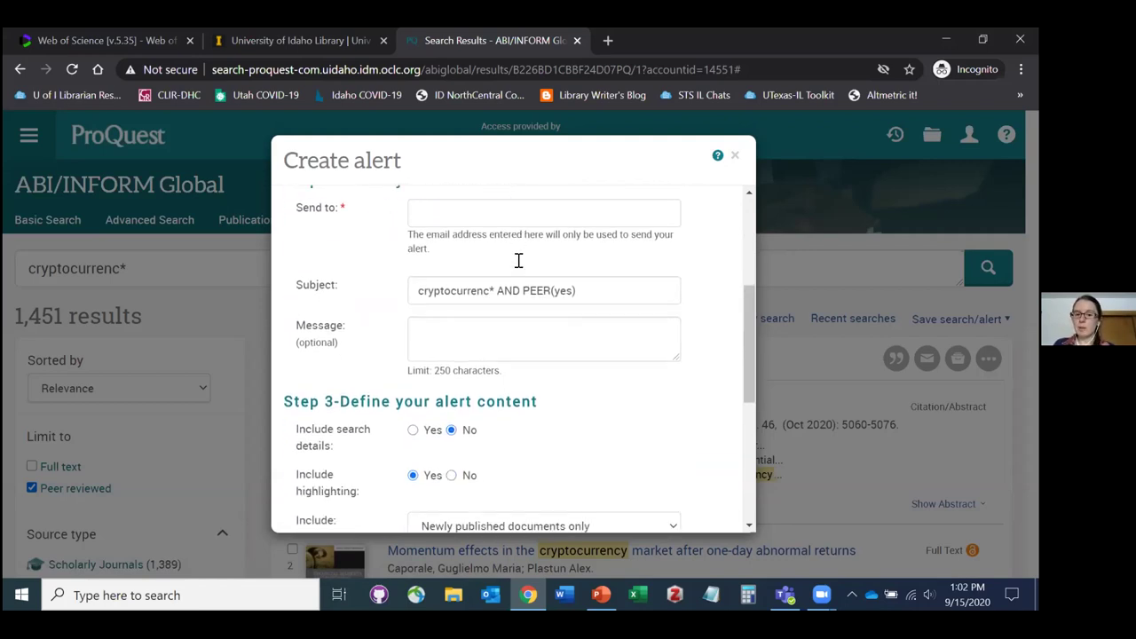
pyautogui.scroll(-7, 520, 260)
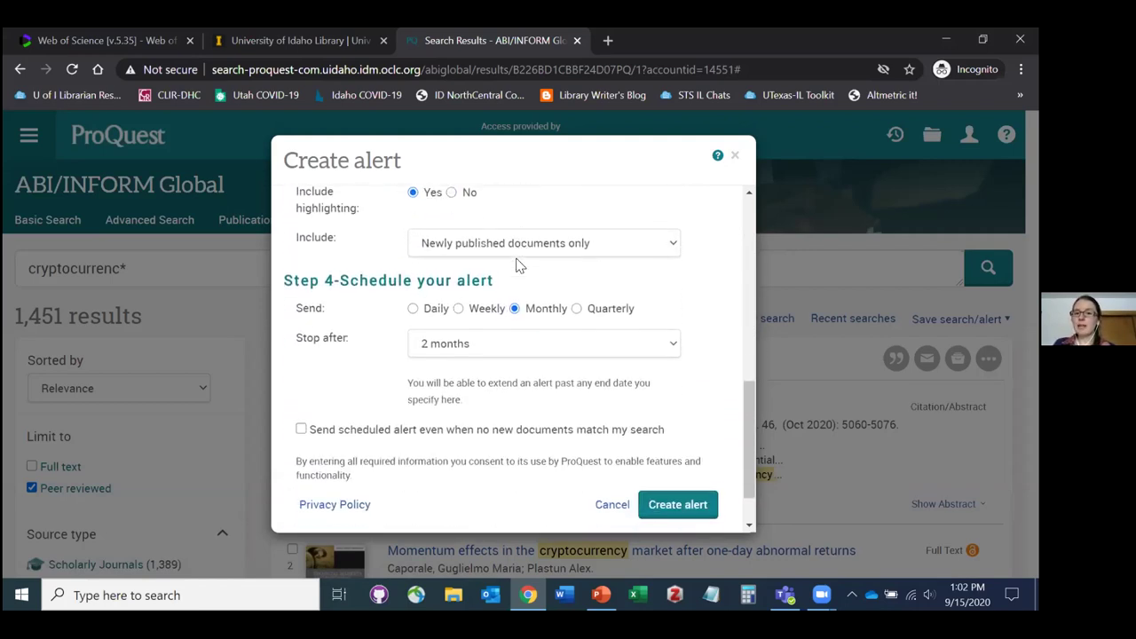
pyautogui.scroll(-1, 519, 265)
pyautogui.click(569, 222)
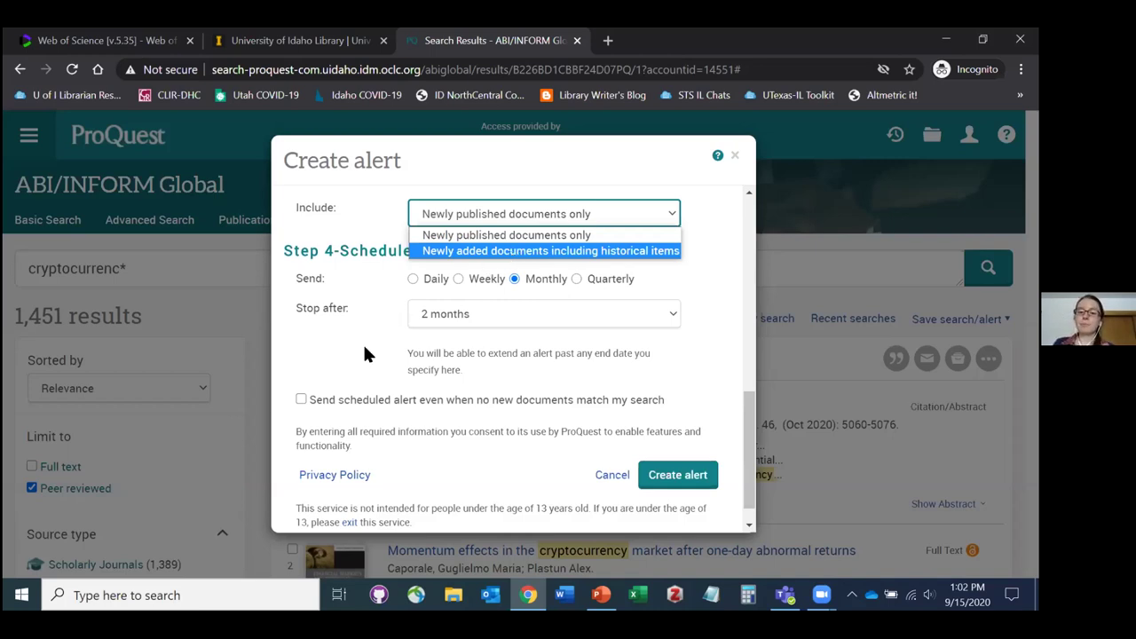
pyautogui.click(361, 288)
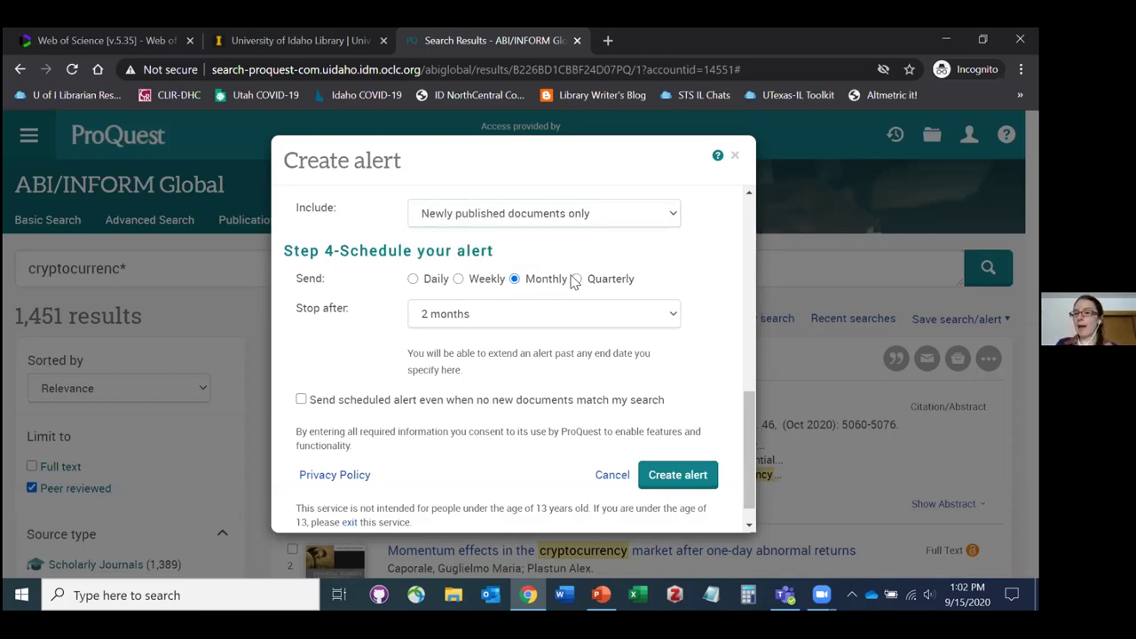
pyautogui.click(512, 316)
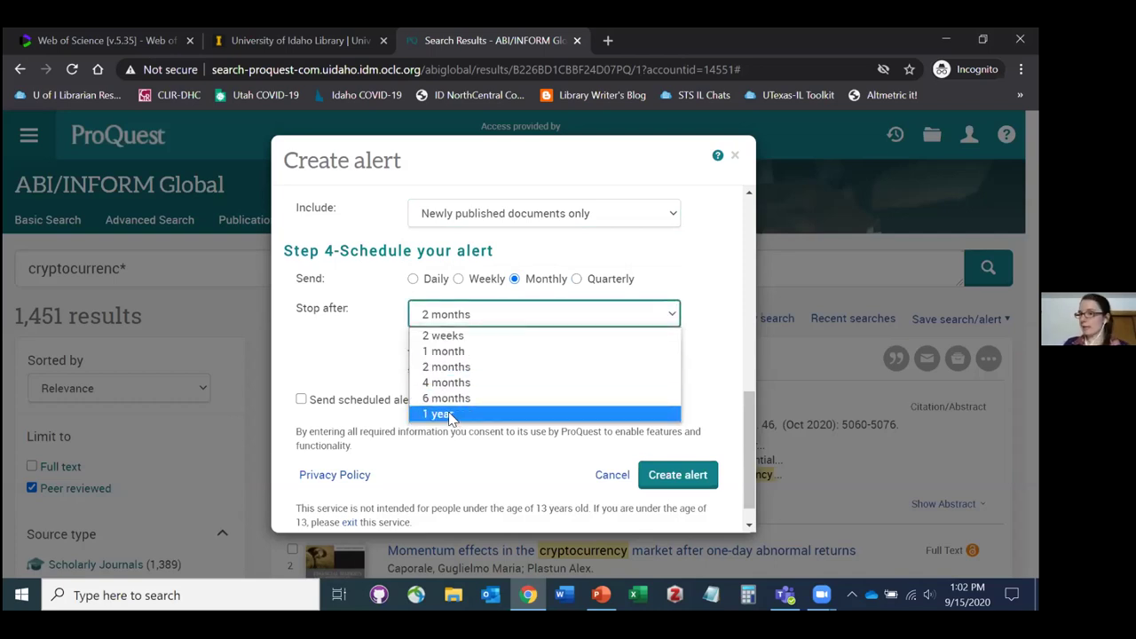
pyautogui.click(435, 460)
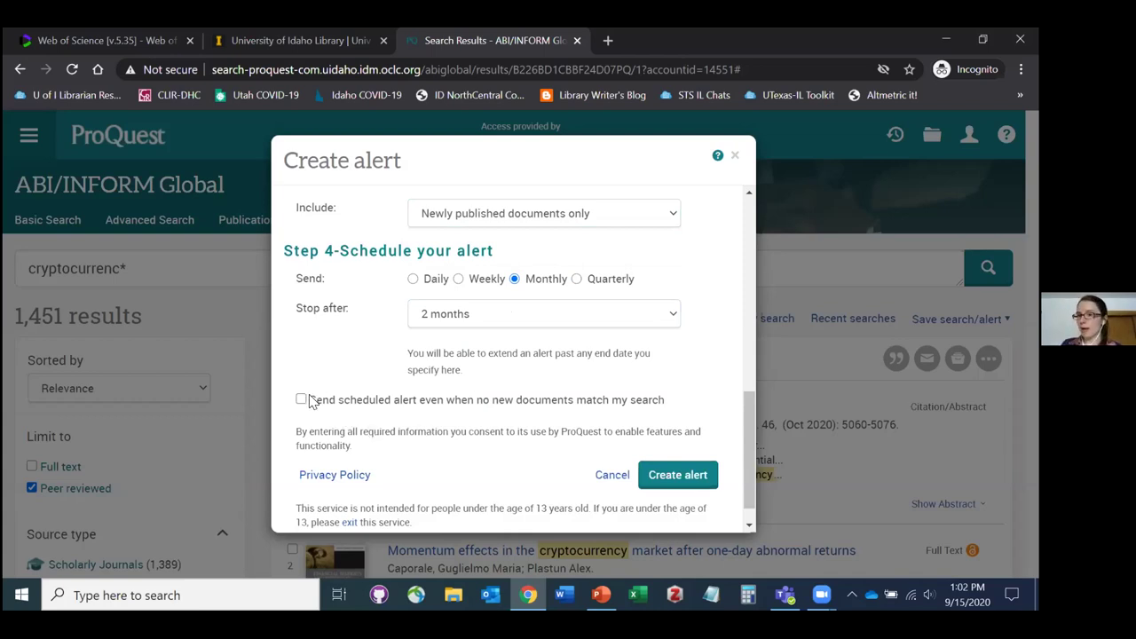
pyautogui.scroll(10, 482, 377)
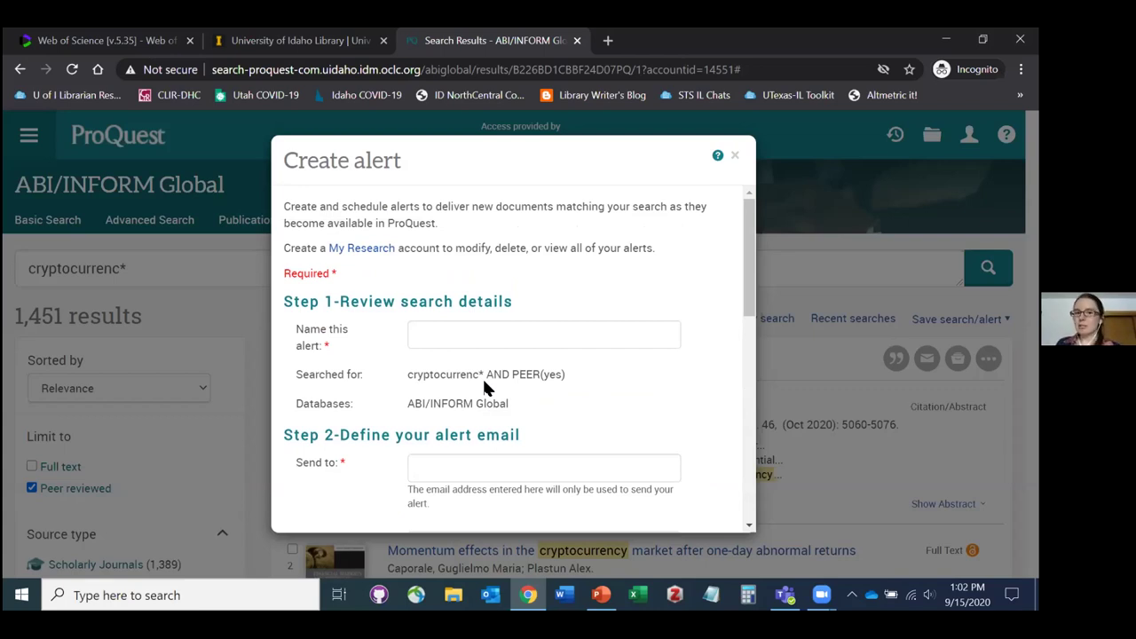
pyautogui.click(735, 156)
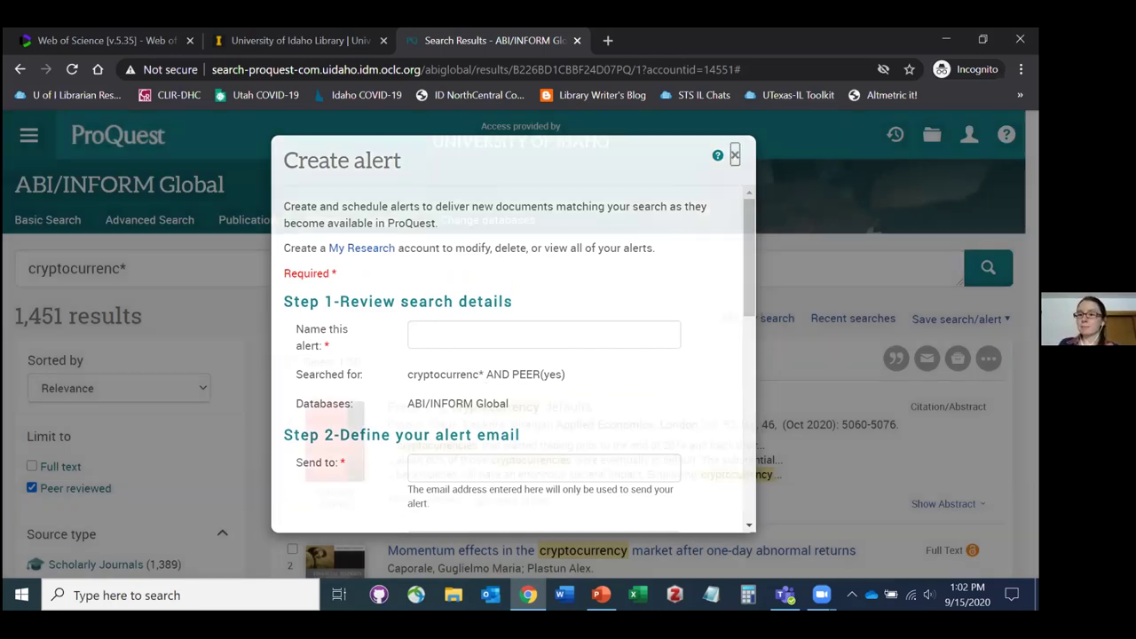
pyautogui.click(958, 319)
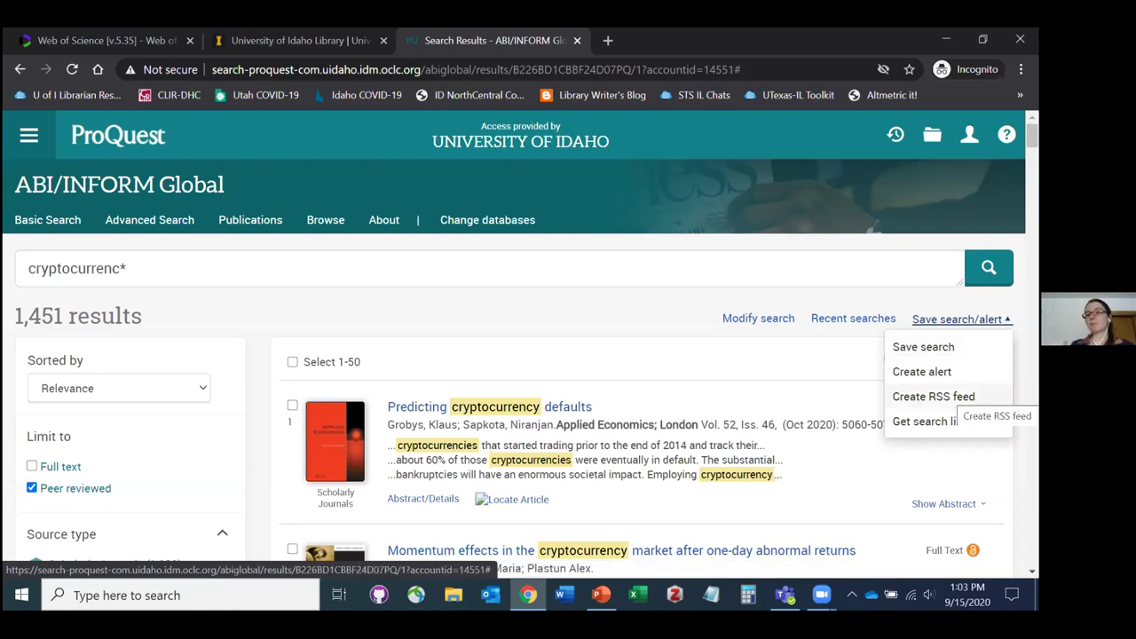
pyautogui.press('Escape')
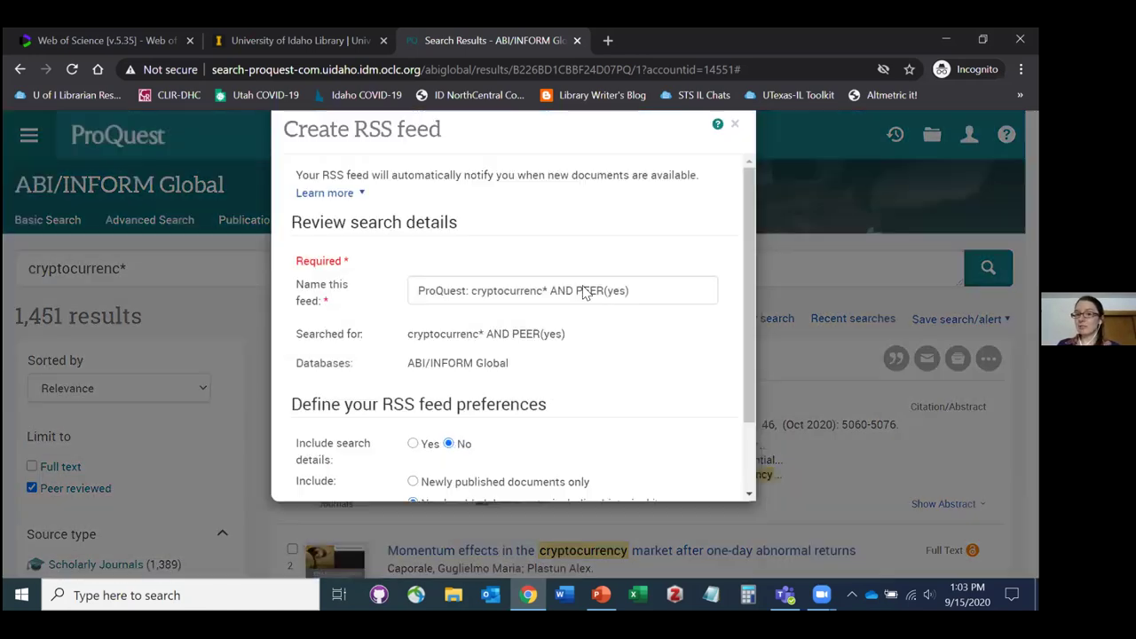
# Create an RSS feed for the cryptocurrenc* search with the default name and Include option
pyautogui.scroll(-2, 524, 305)
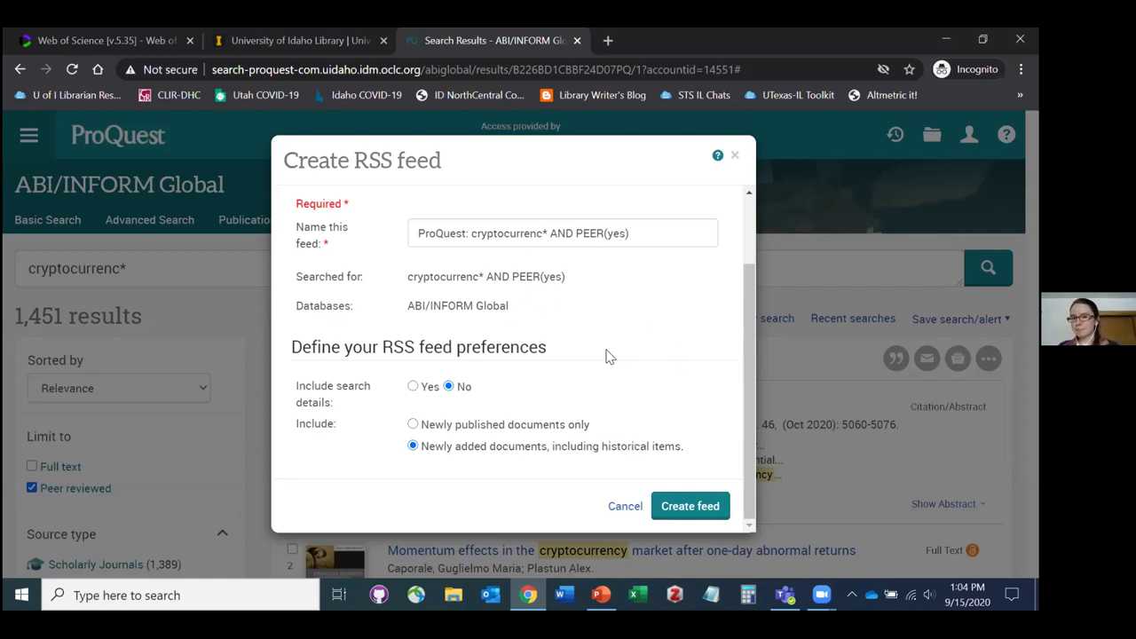
pyautogui.click(706, 506)
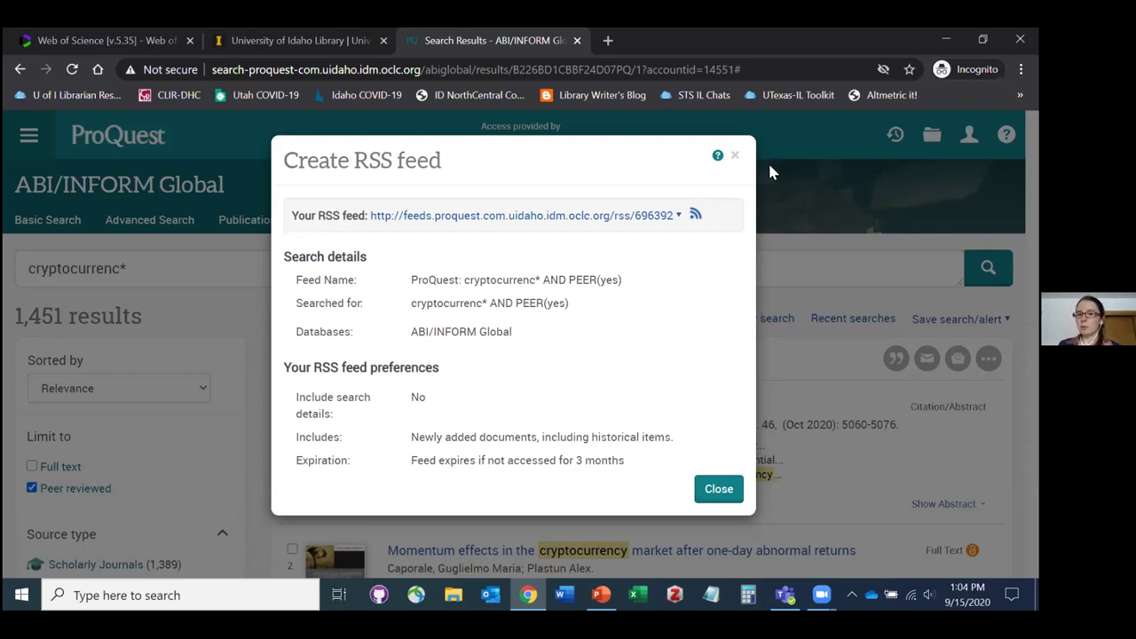
pyautogui.click(735, 155)
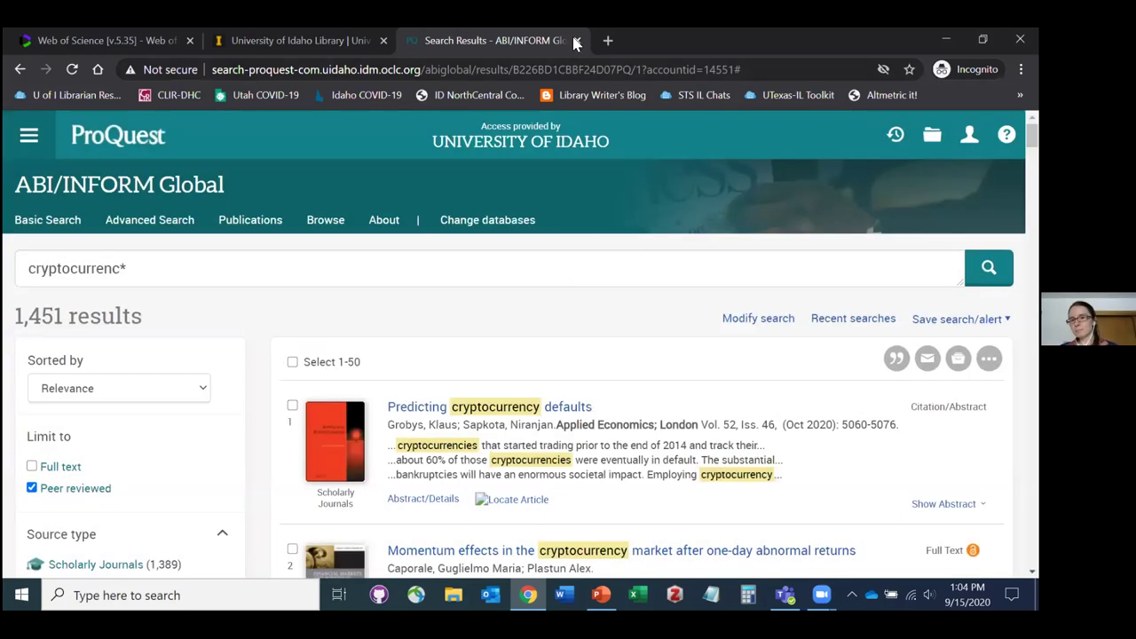
# Close the ProQuest tab and open ERIC from the Library Databases dropdown
pyautogui.click(574, 40)
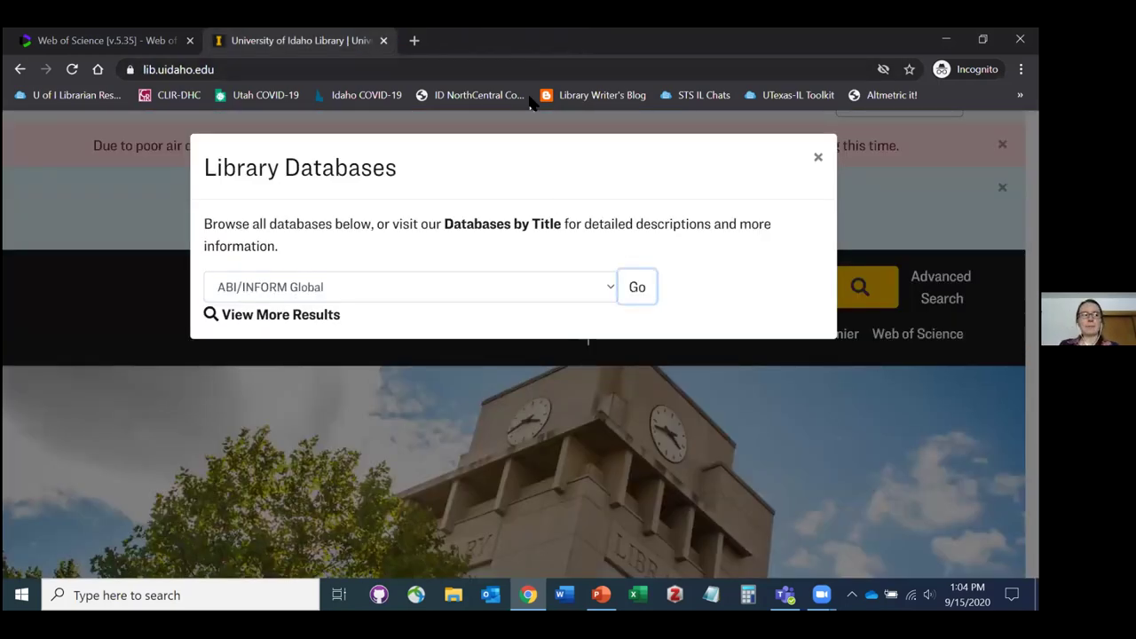
pyautogui.click(483, 288)
pyautogui.scroll(-8, 381, 399)
pyautogui.scroll(-20, 382, 399)
pyautogui.scroll(-4, 382, 399)
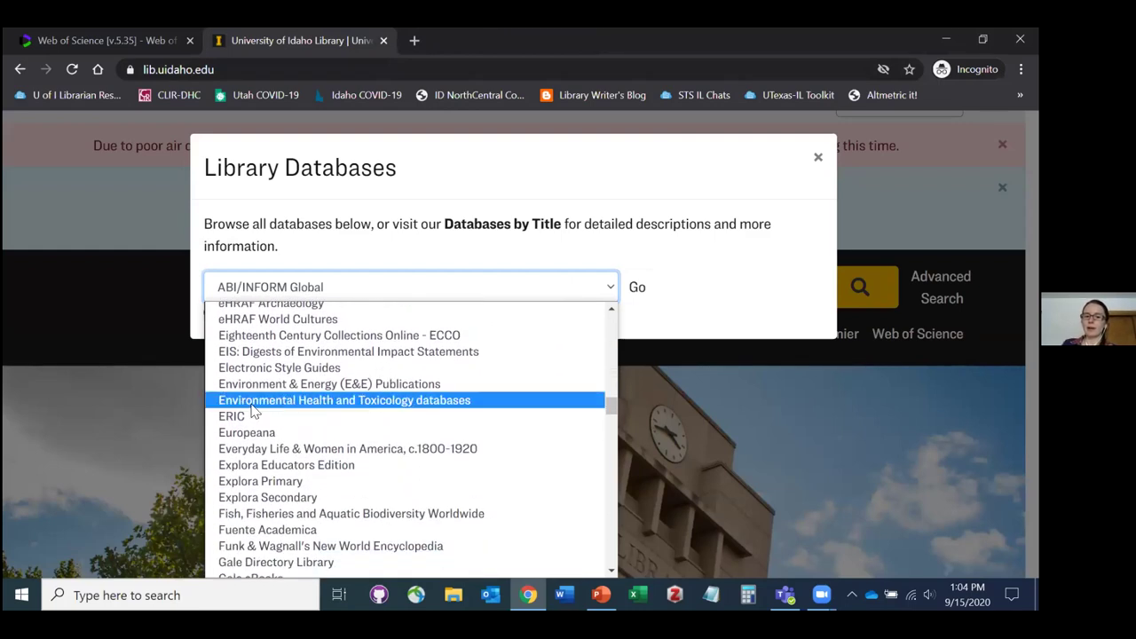
pyautogui.click(239, 416)
pyautogui.click(637, 286)
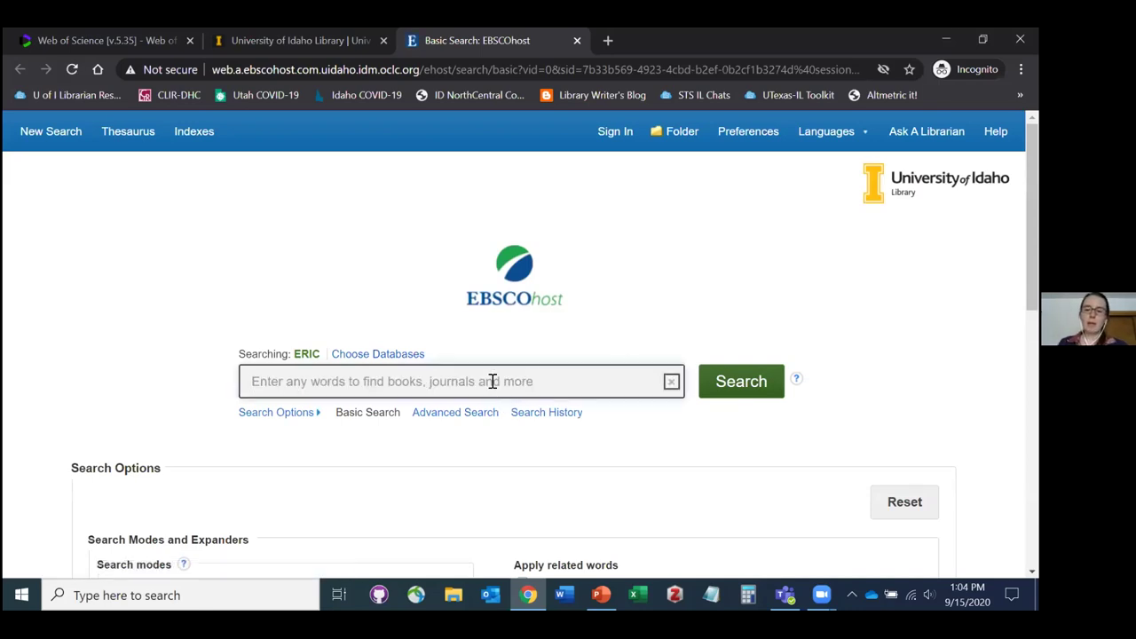
# Search ERIC for "higher education" AND "student loans", returning 4,449 results
pyautogui.write('"higher edcu')
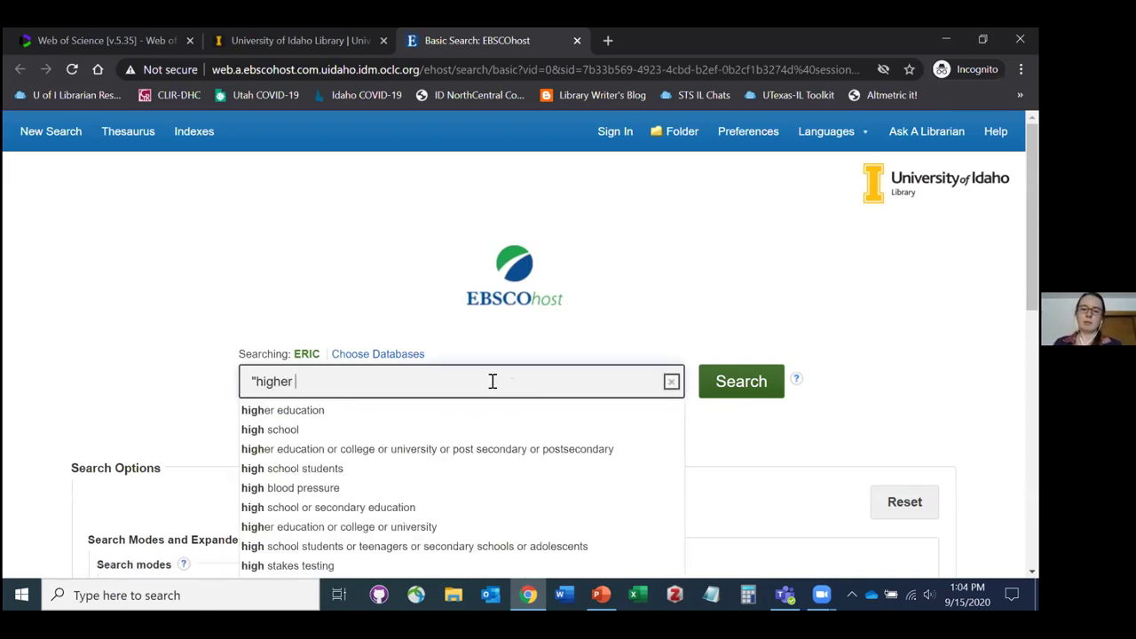
pyautogui.press('BackSpace')
pyautogui.press('BackSpace')
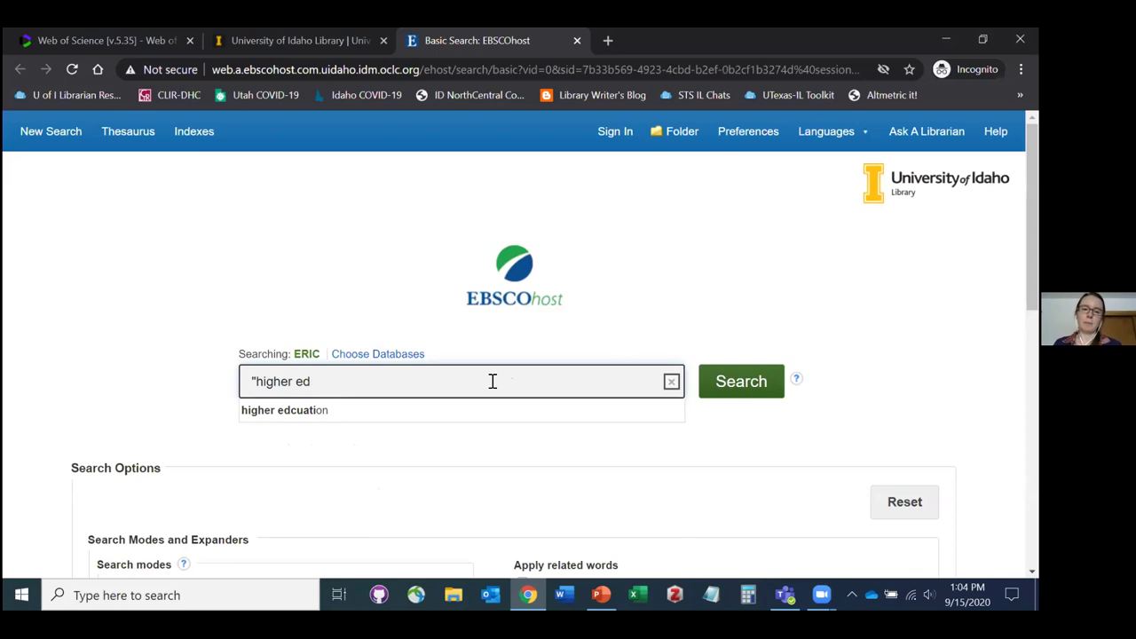
pyautogui.write('ucation" AND "student')
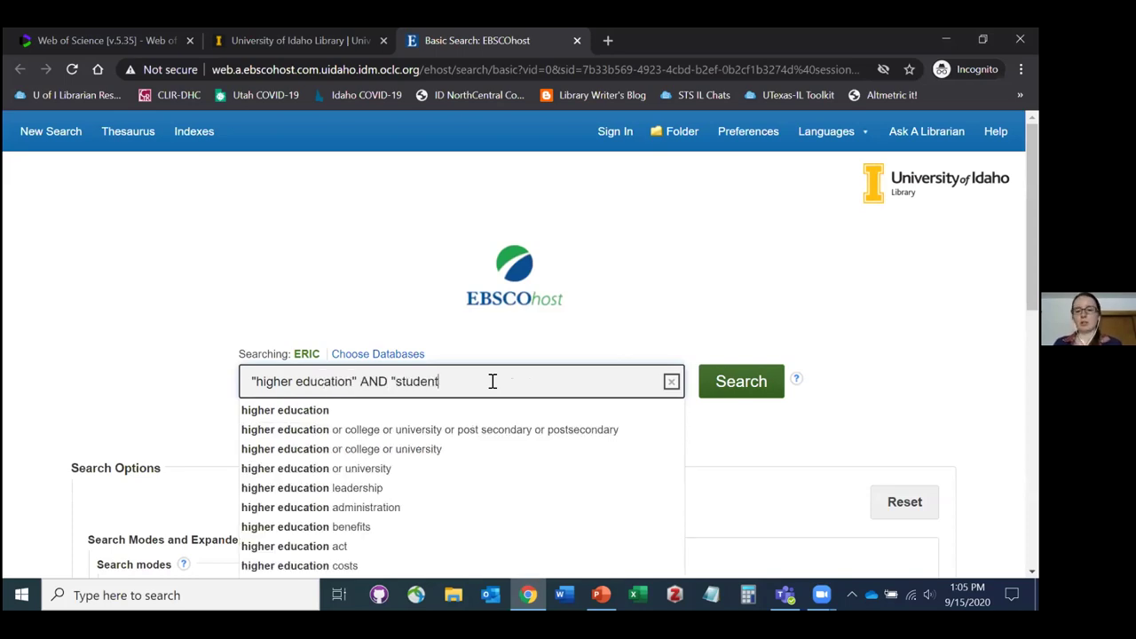
pyautogui.write(' loans"')
pyautogui.press('Return')
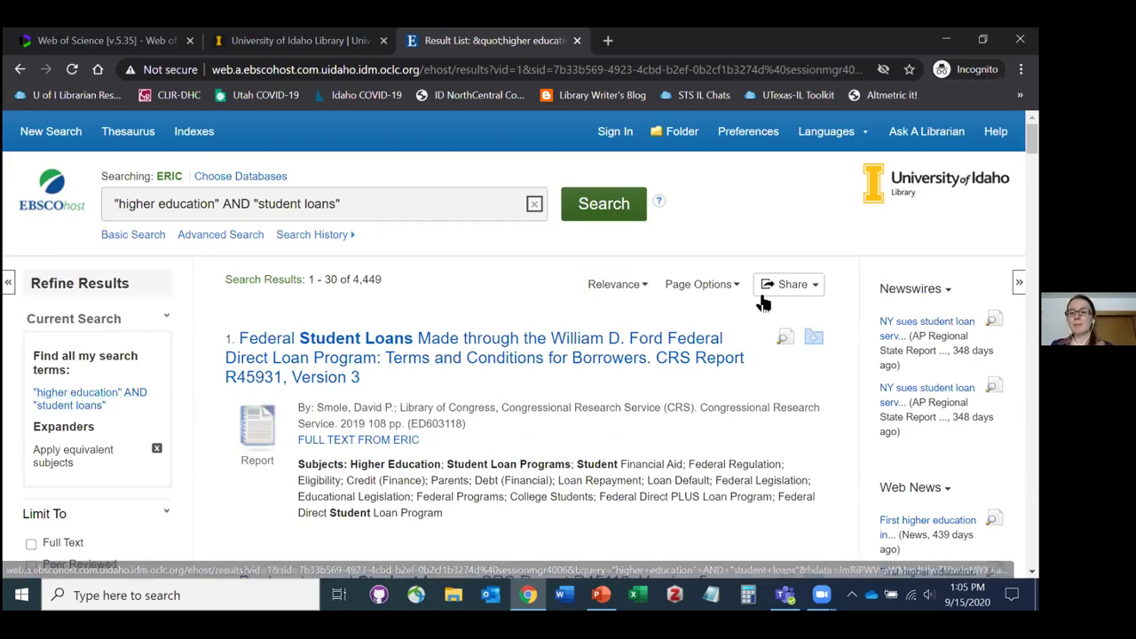
# Select the search's permalink under Share, then open the E-mail Alert dialog showing once-a-day, brief-results settings
pyautogui.click(815, 284)
pyautogui.scroll(-1, 799, 338)
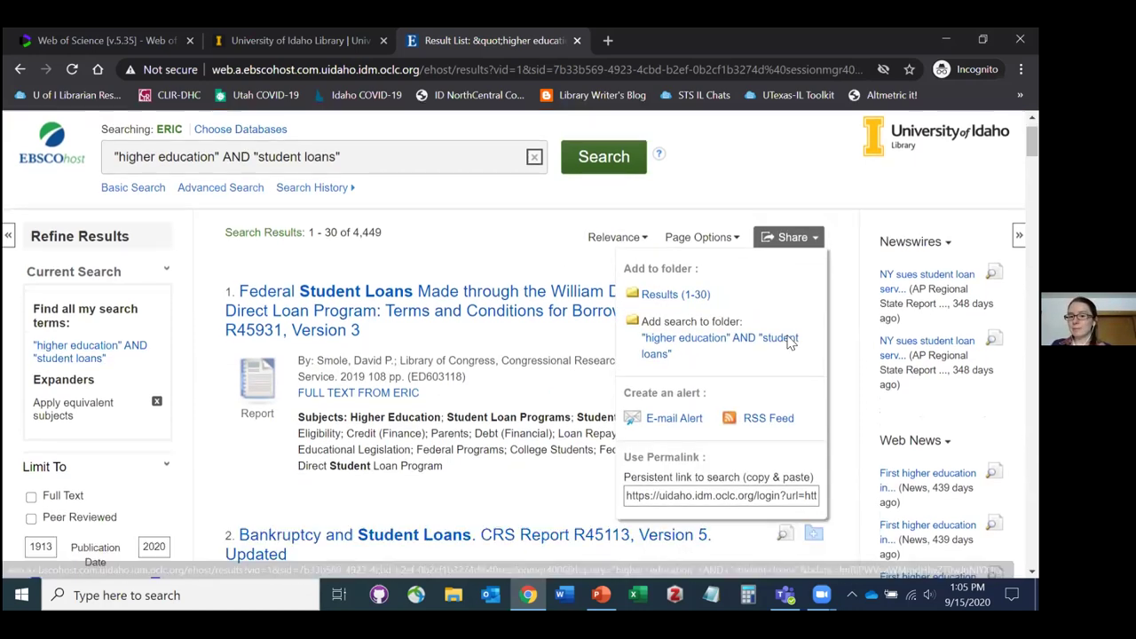
pyautogui.click(718, 439)
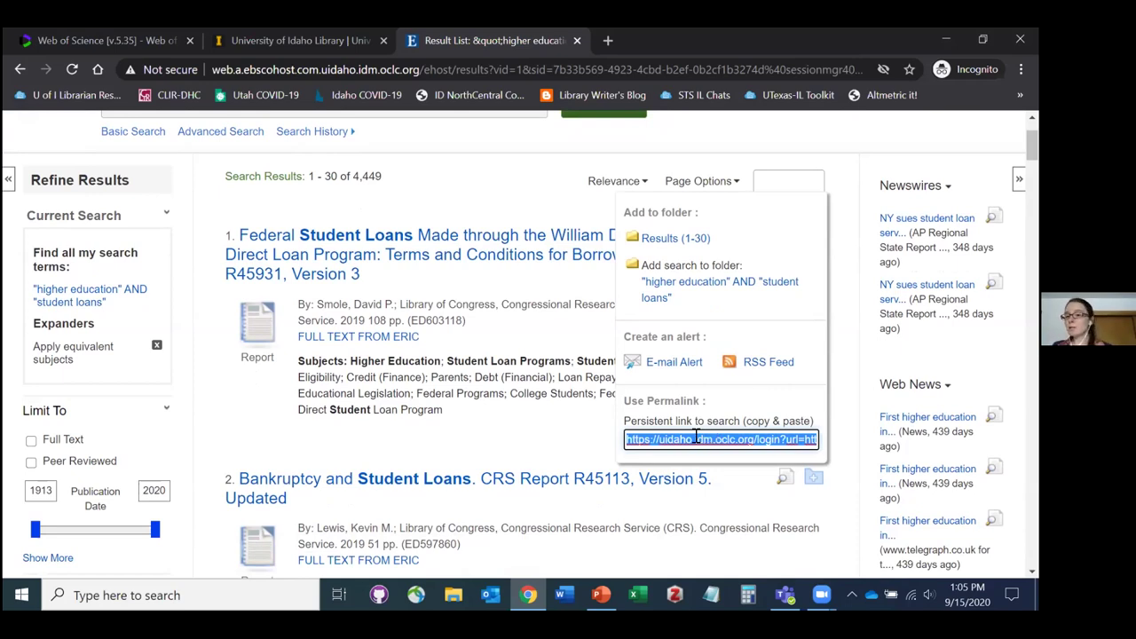
pyautogui.click(675, 366)
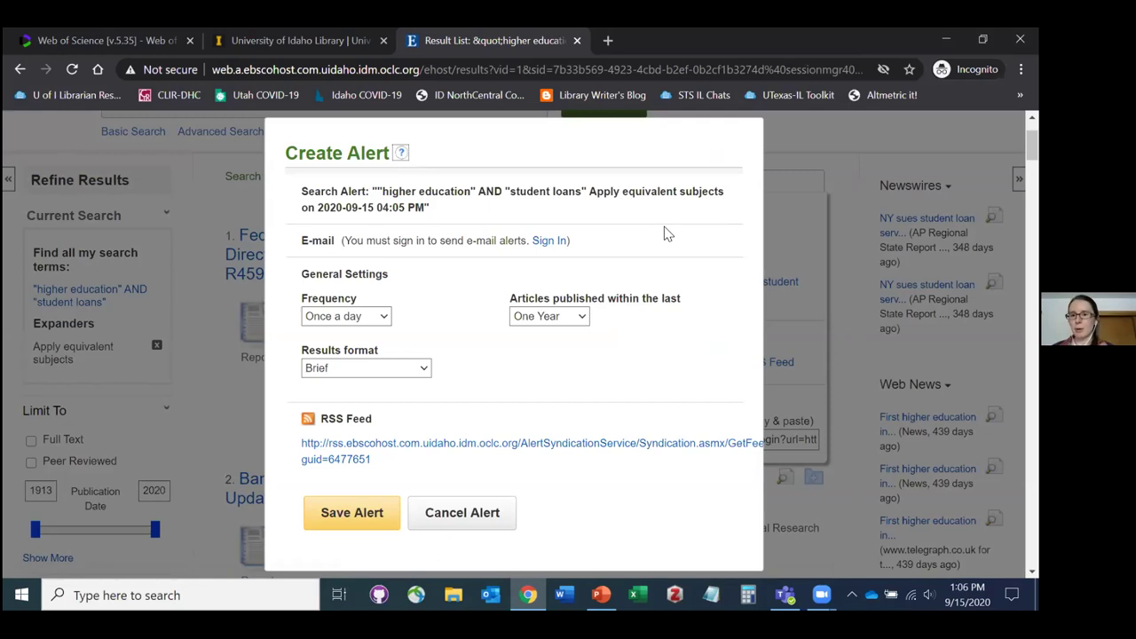
pyautogui.scroll(-1, 436, 317)
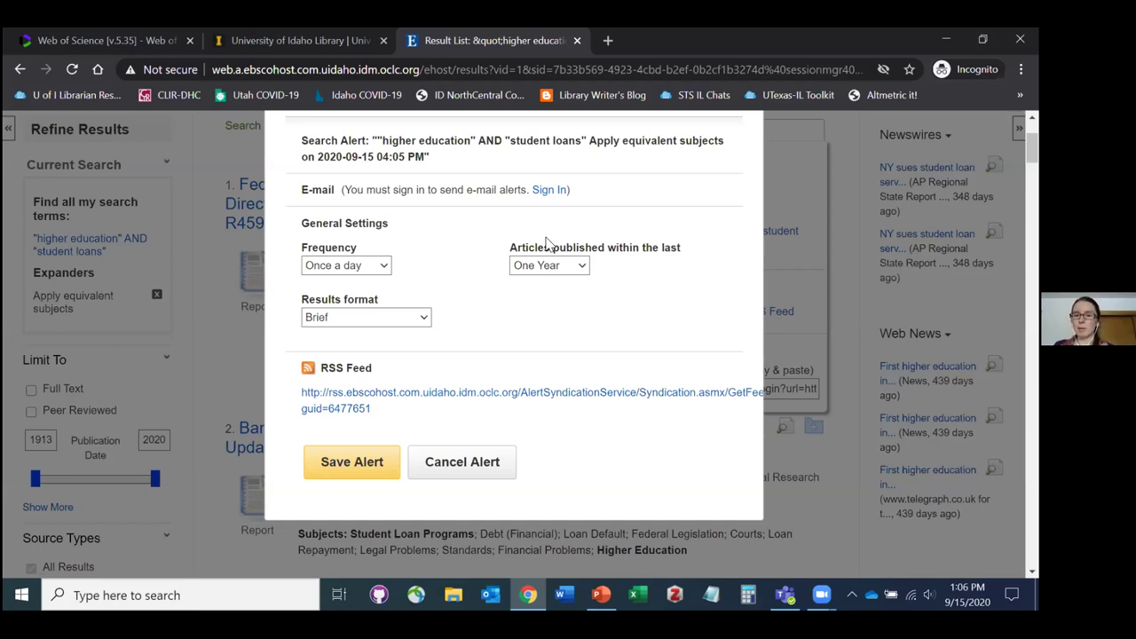
pyautogui.scroll(-2, 548, 241)
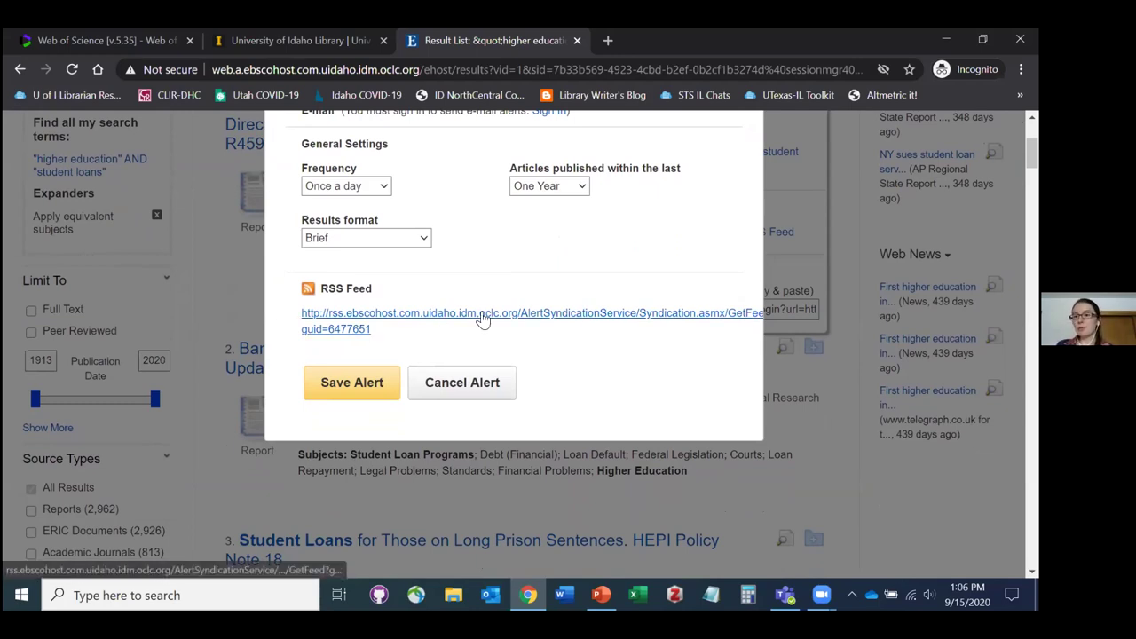
pyautogui.scroll(1, 444, 333)
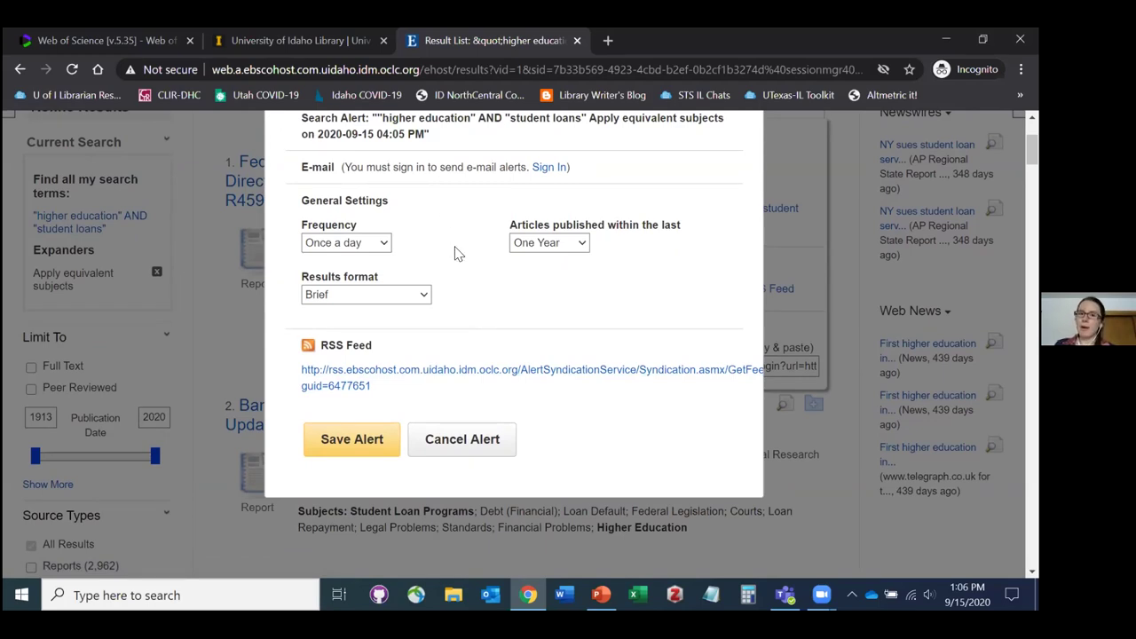
pyautogui.scroll(1, 455, 251)
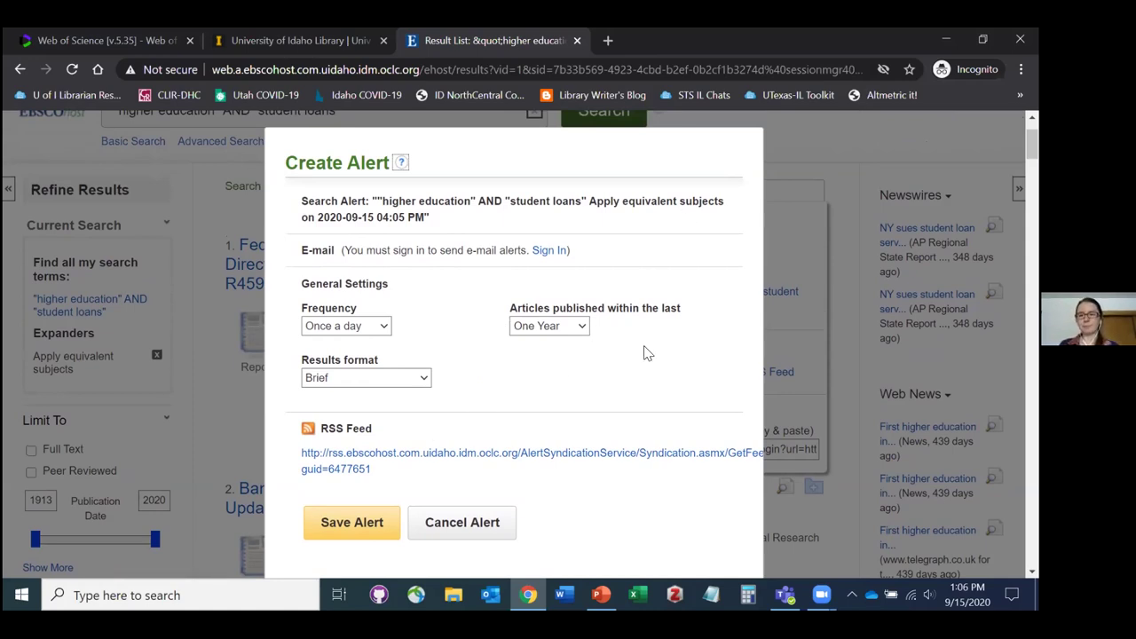
pyautogui.scroll(-2, 643, 353)
# Cancel the EBSCOhost search alert setup and return to the top of the results
pyautogui.click(491, 367)
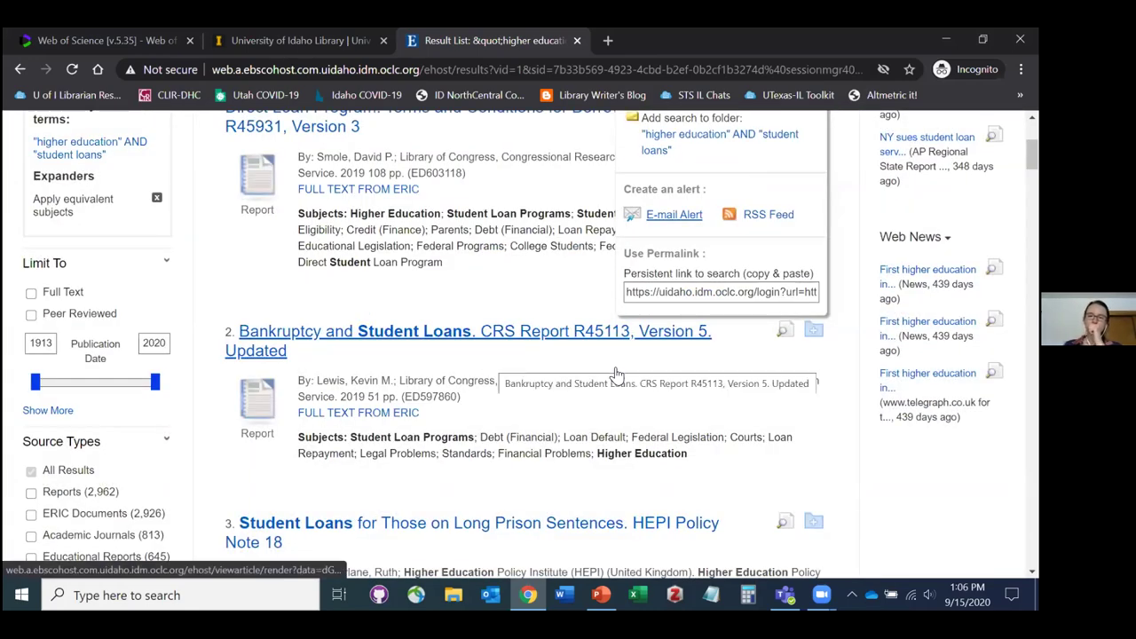
pyautogui.scroll(1, 650, 341)
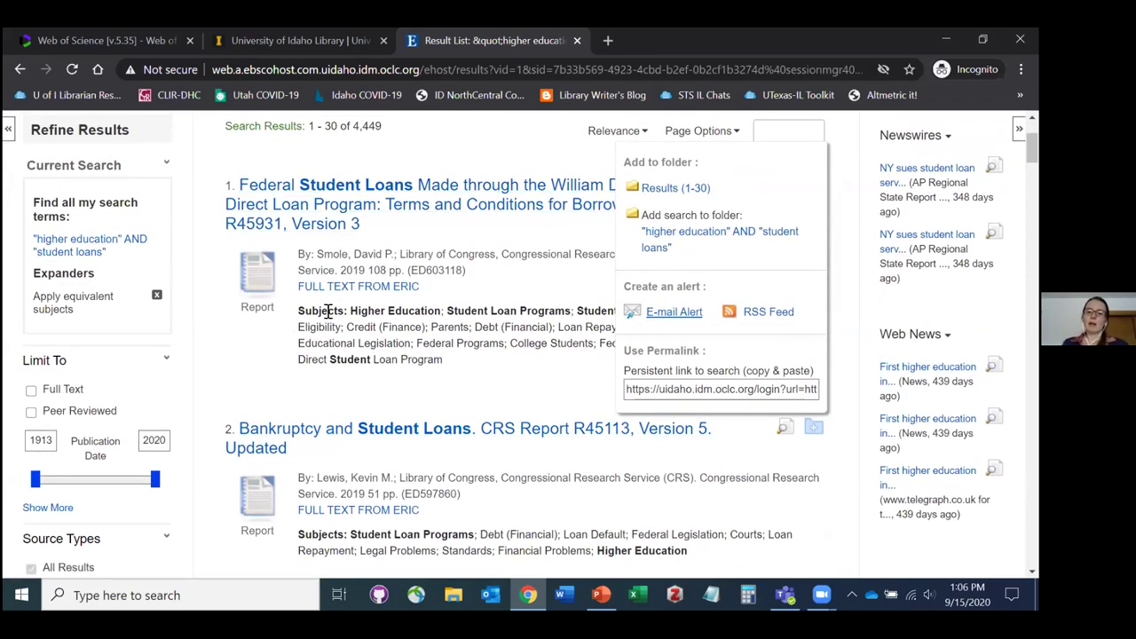
pyautogui.scroll(1, 553, 325)
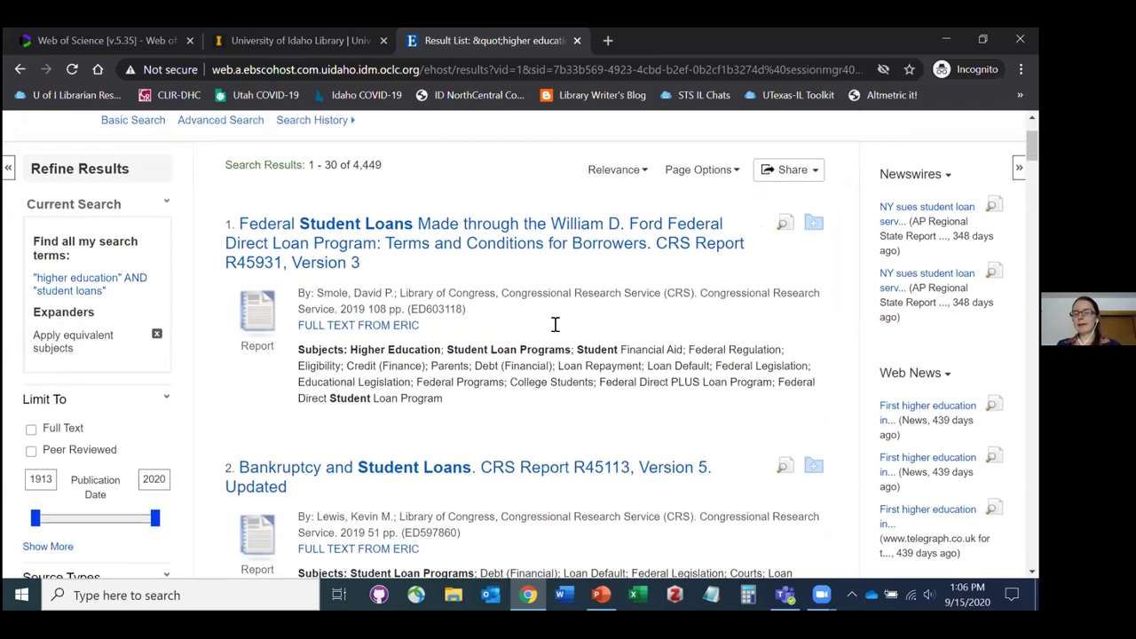
pyautogui.scroll(2, 789, 421)
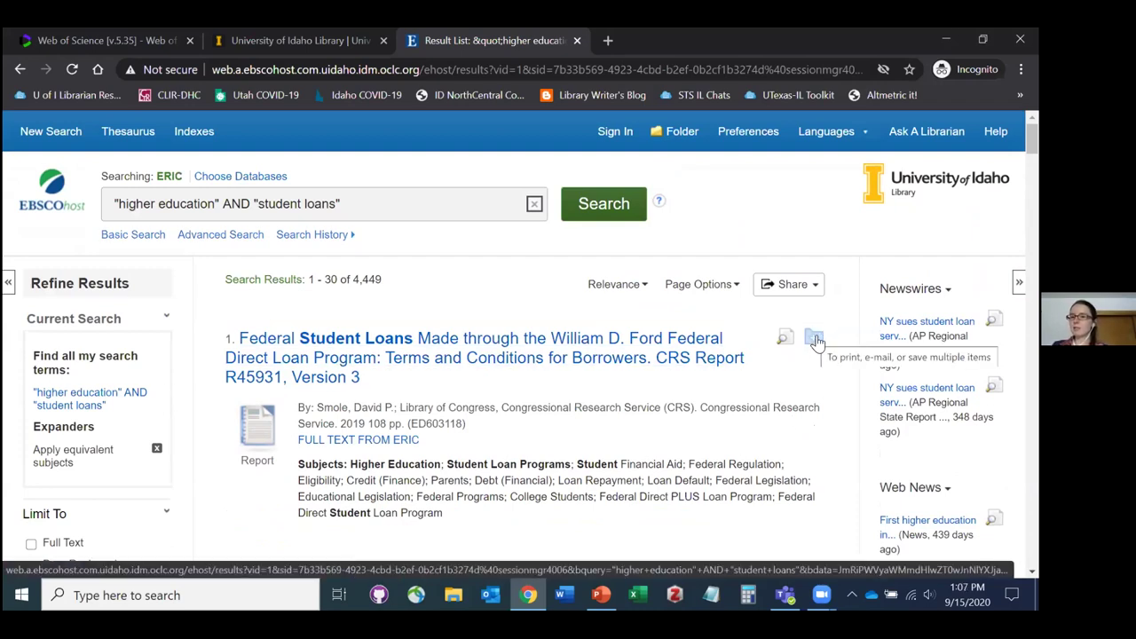
# Add the first three student loan results to the EBSCOhost folder
pyautogui.click(815, 340)
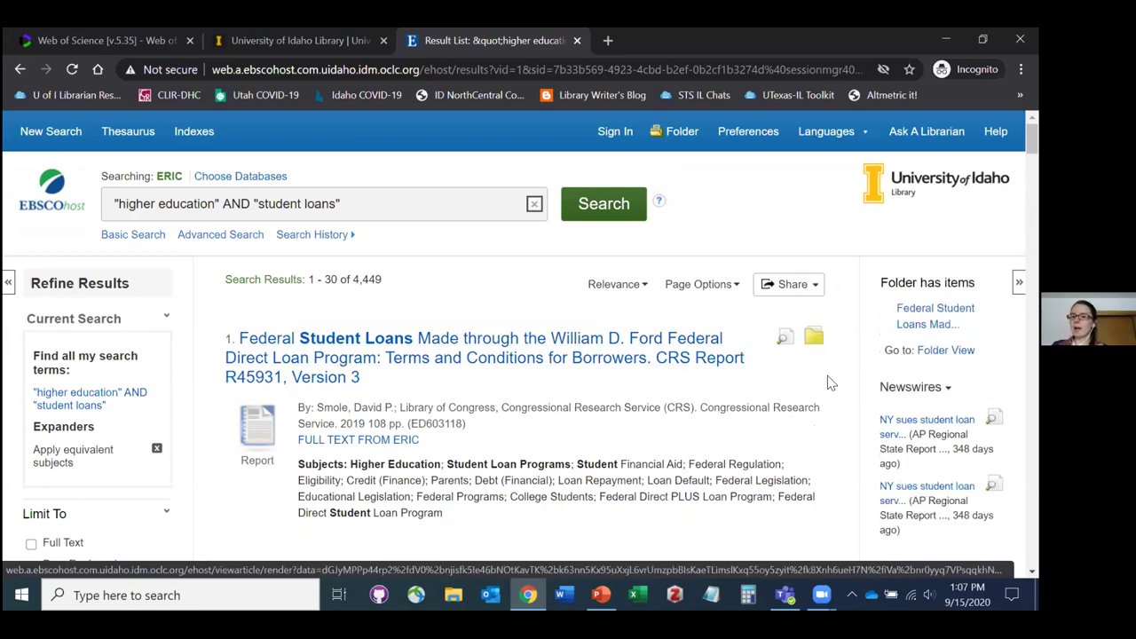
pyautogui.scroll(-2, 821, 382)
pyautogui.click(815, 405)
pyautogui.scroll(-4, 817, 391)
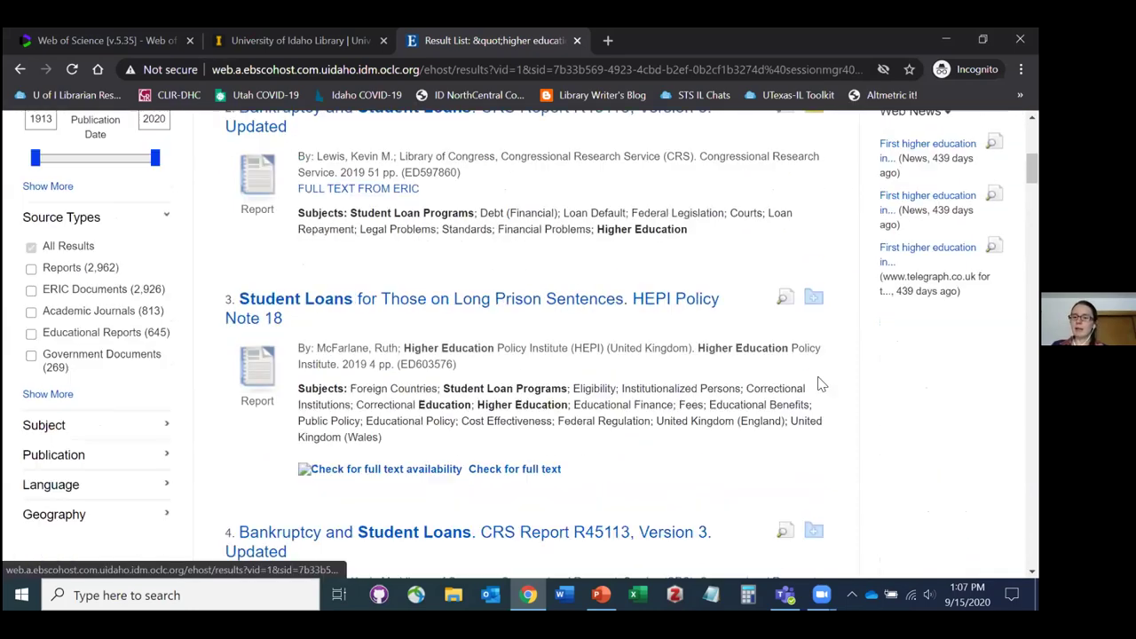
pyautogui.click(814, 245)
# Review the three saved ERIC articles in the folder, then close the EBSCOhost tab
pyautogui.scroll(6, 817, 261)
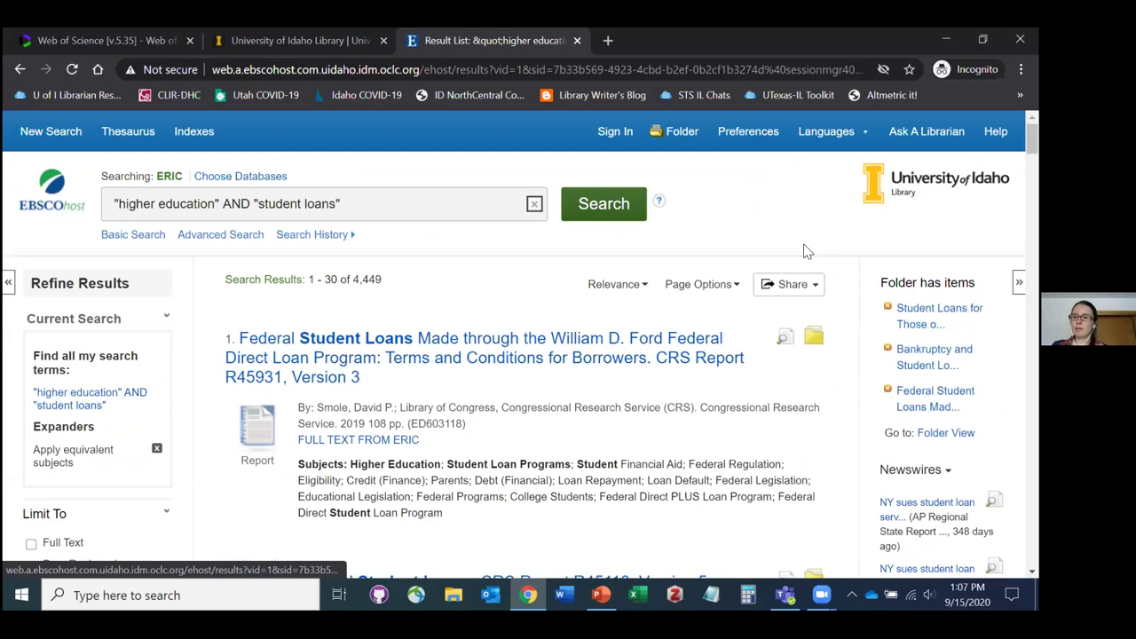
pyautogui.click(677, 135)
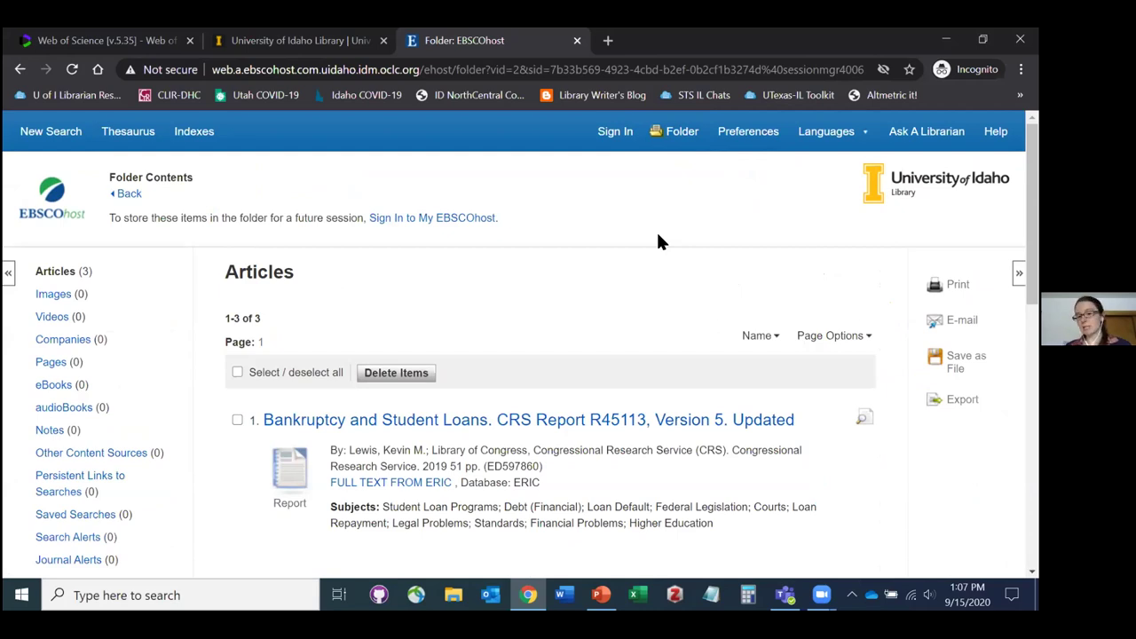
pyautogui.scroll(-2, 657, 240)
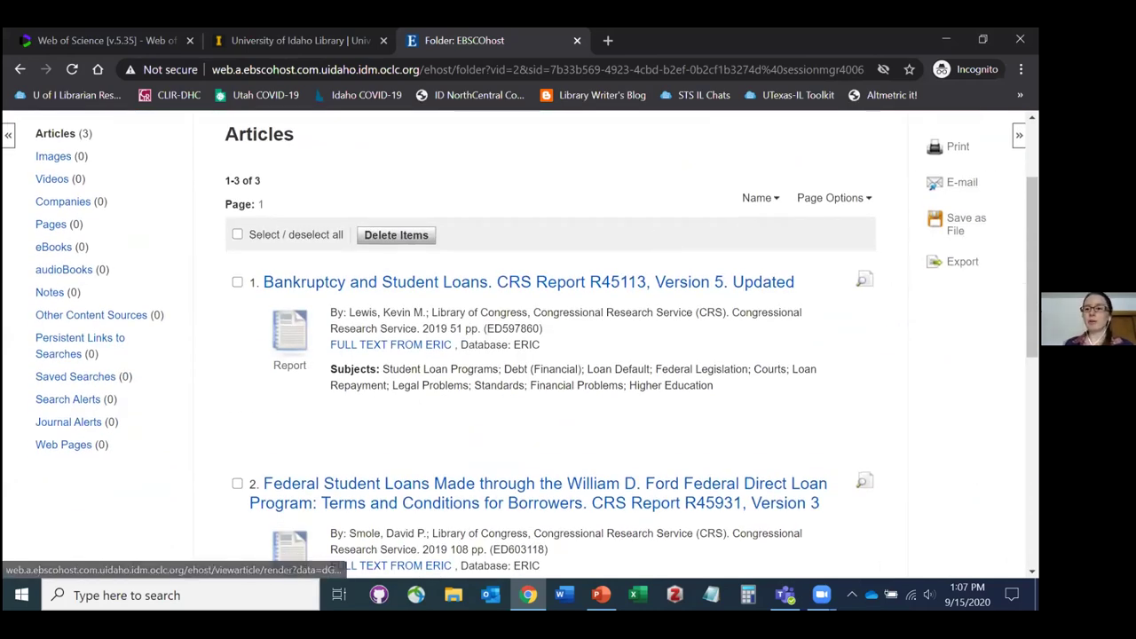
pyautogui.scroll(1, 853, 302)
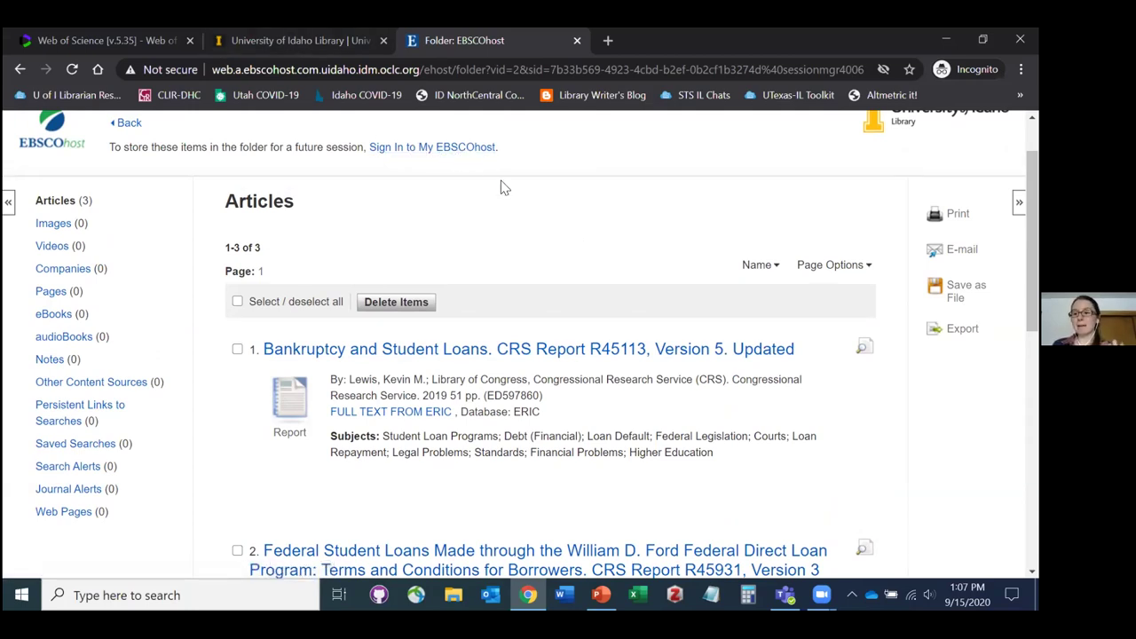
pyautogui.scroll(2, 504, 187)
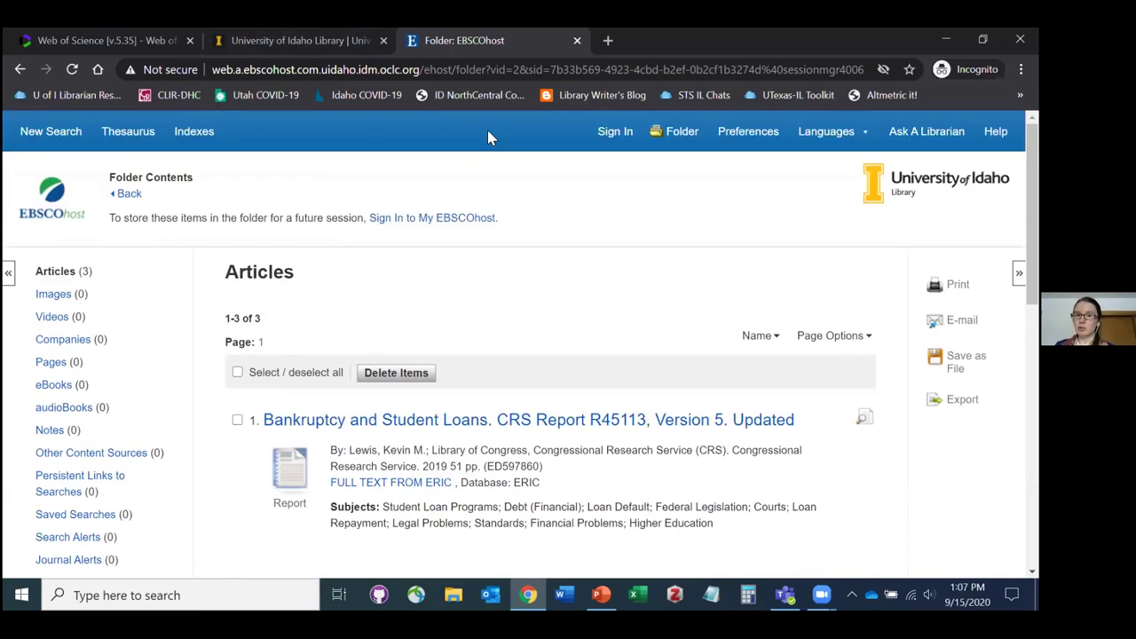
pyautogui.click(577, 40)
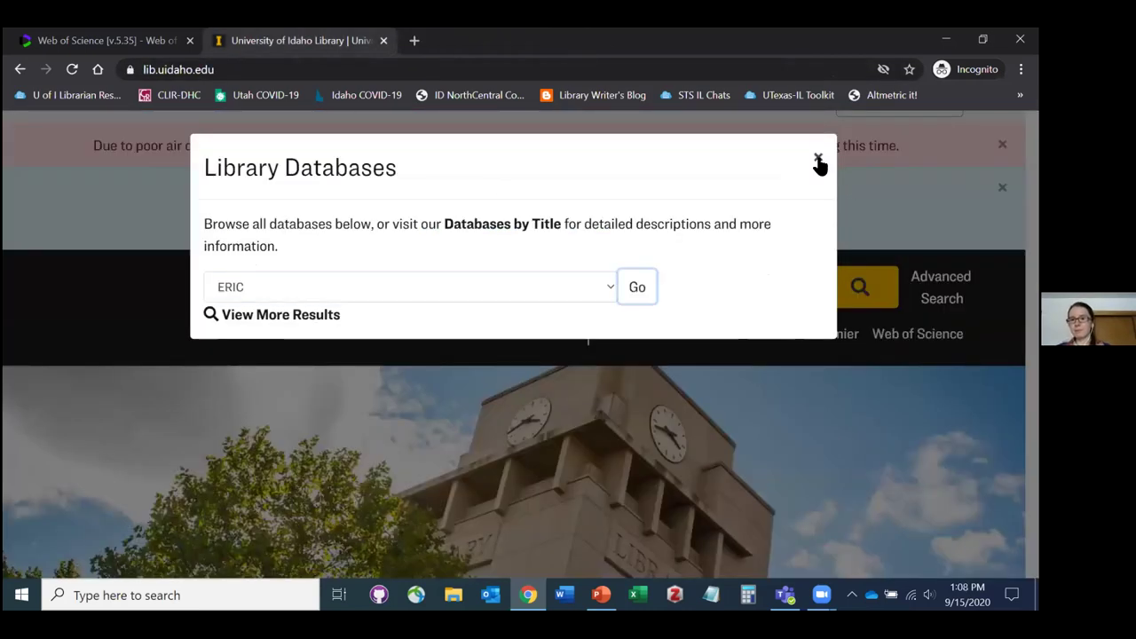
# Close the Library Databases dialog and present slide 17, 'Zoom chat box check-in', from the current slide
pyautogui.click(818, 158)
pyautogui.click(601, 593)
pyautogui.click(109, 485)
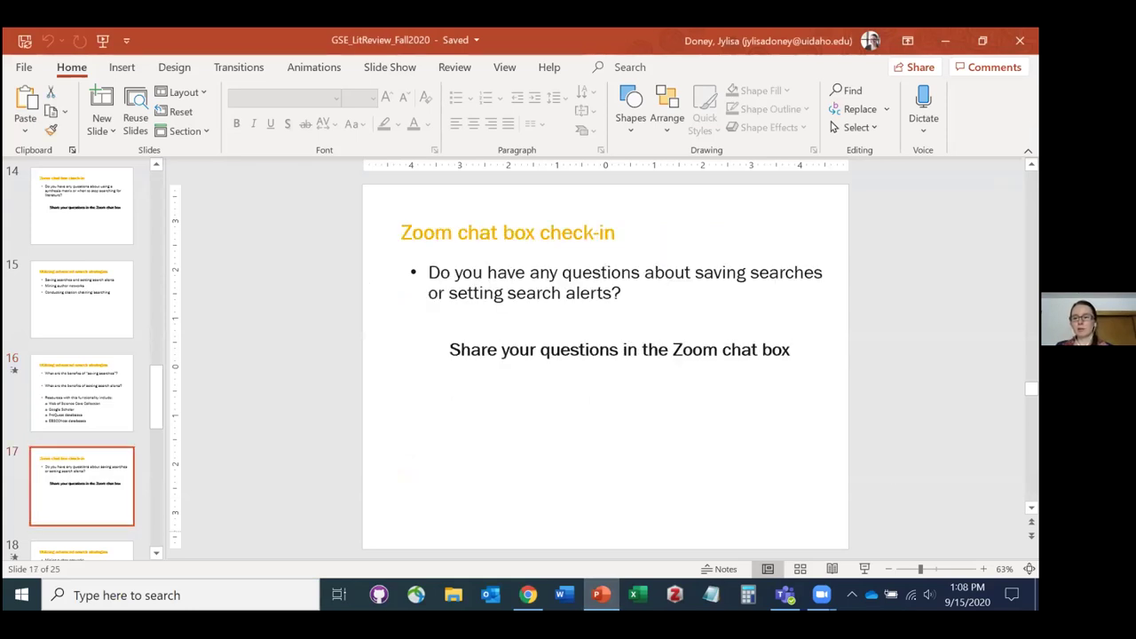
pyautogui.click(391, 66)
pyautogui.click(83, 106)
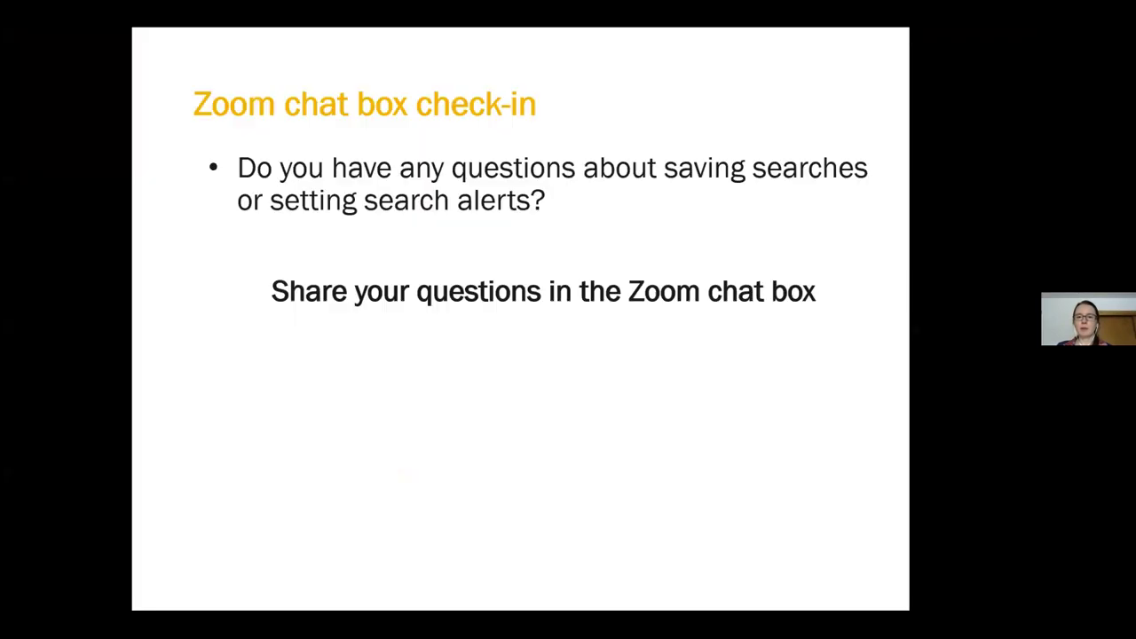
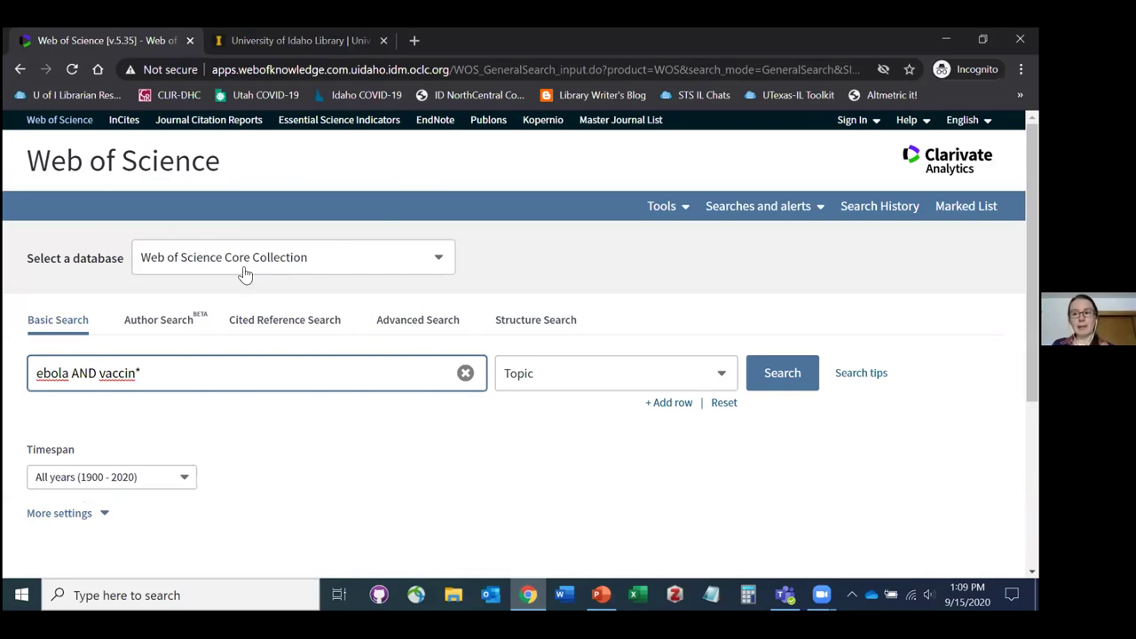
# Search Web of Science authors by the researcher's suggested last name and first name with initials
pyautogui.click(160, 322)
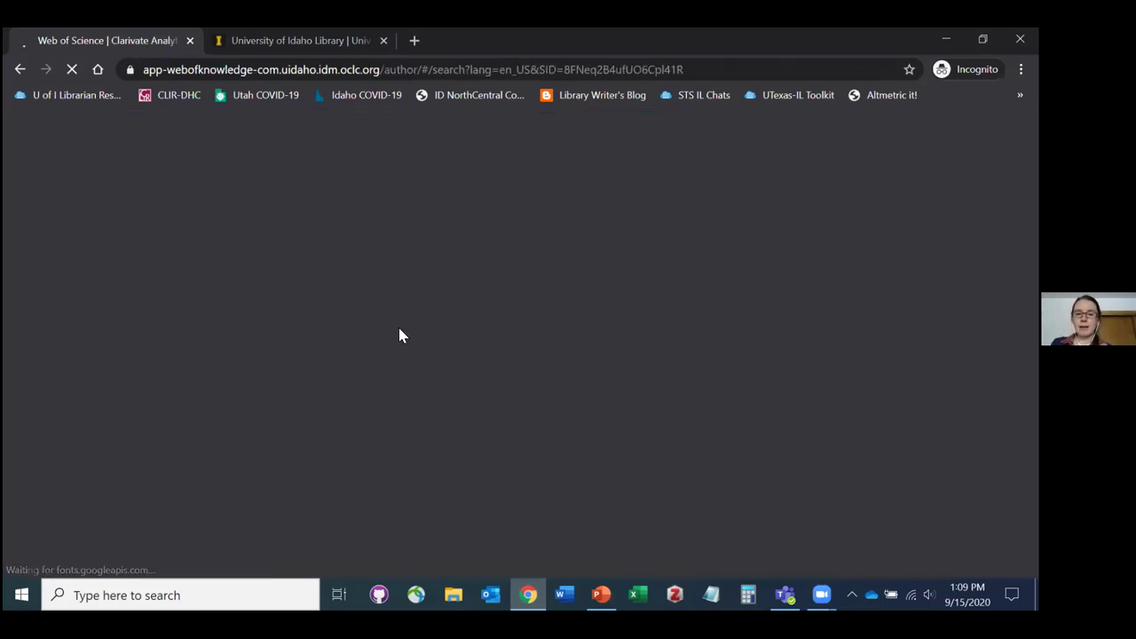
pyautogui.scroll(-2, 533, 355)
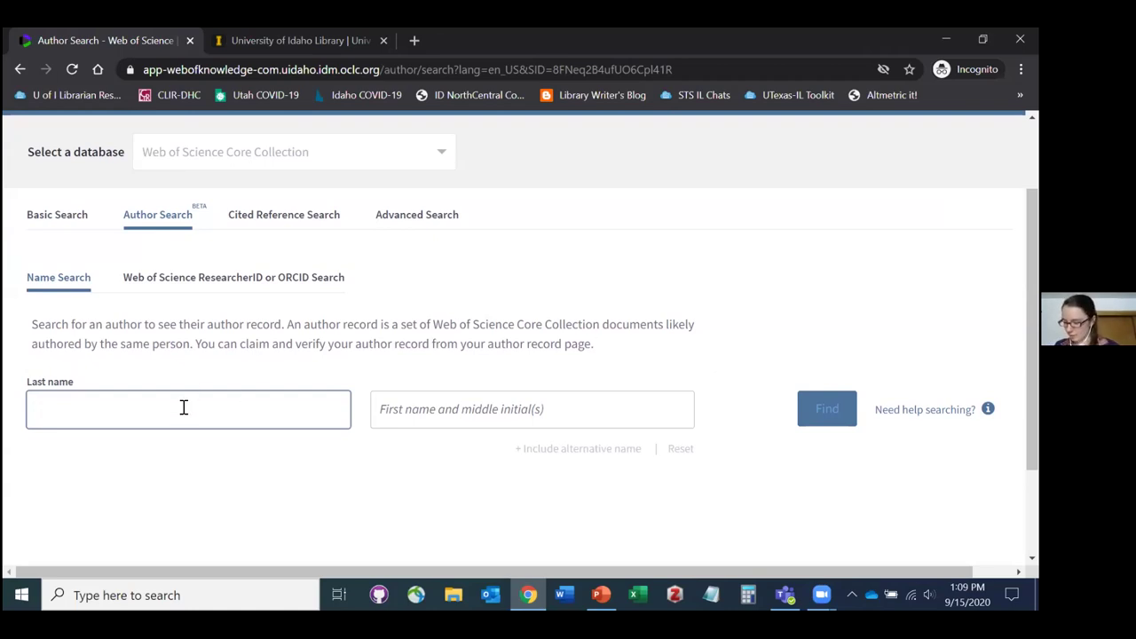
pyautogui.write('cheong')
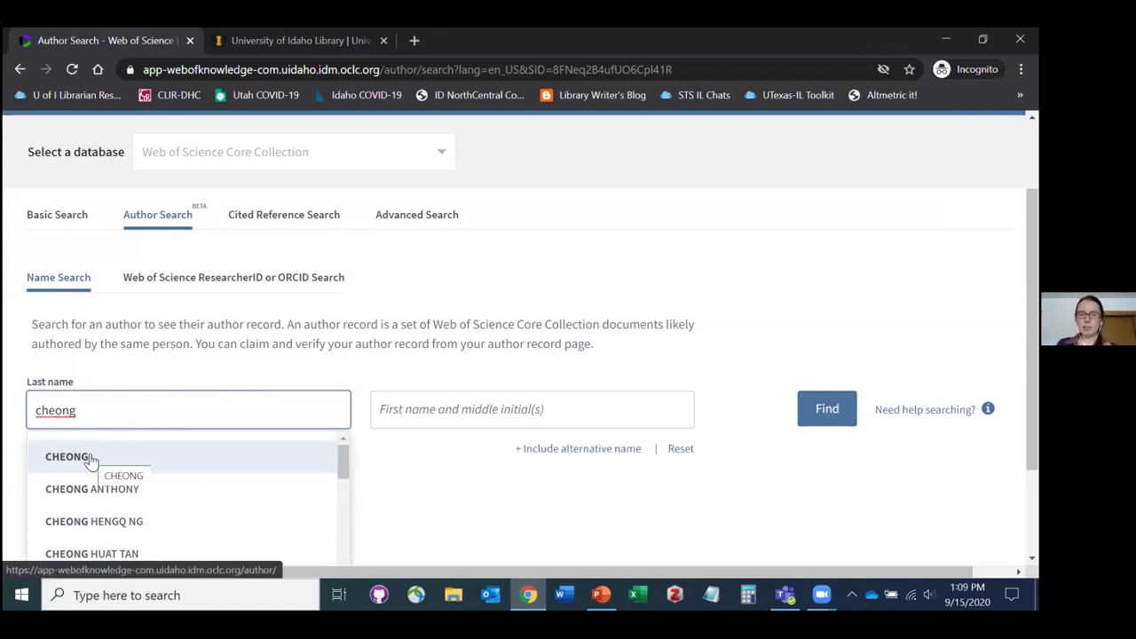
pyautogui.click(91, 458)
pyautogui.click(429, 401)
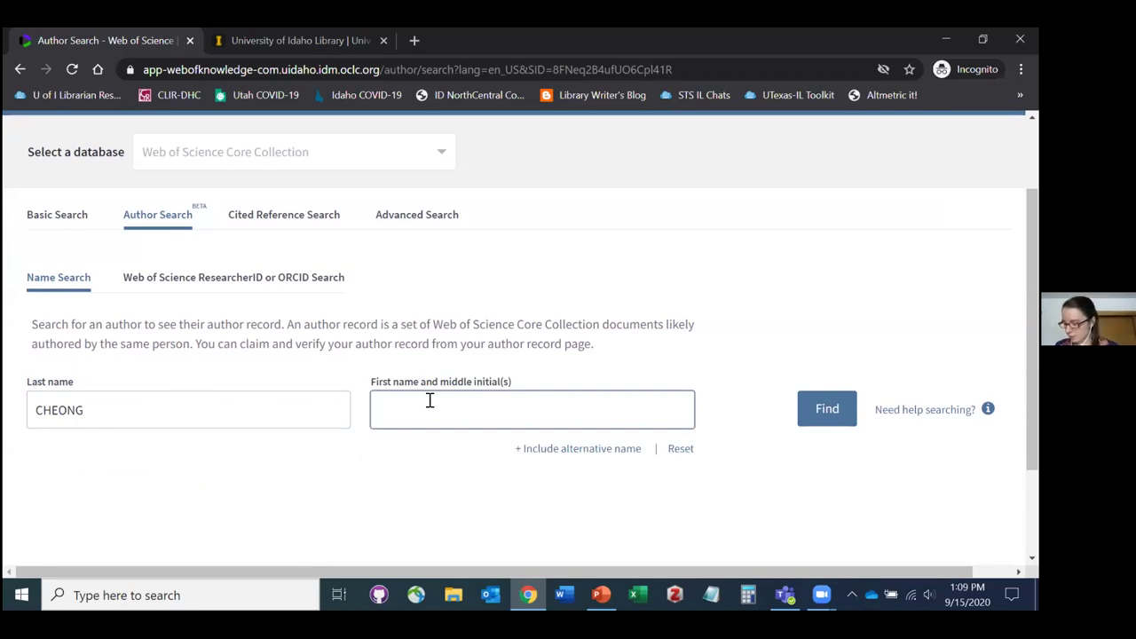
pyautogui.write('cal')
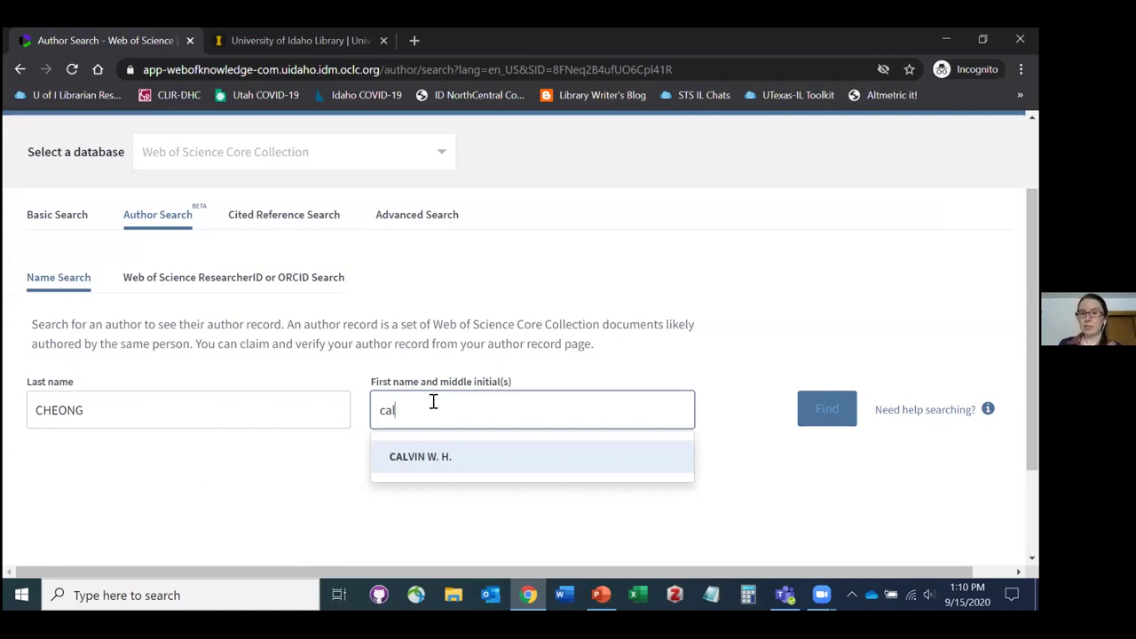
pyautogui.click(436, 457)
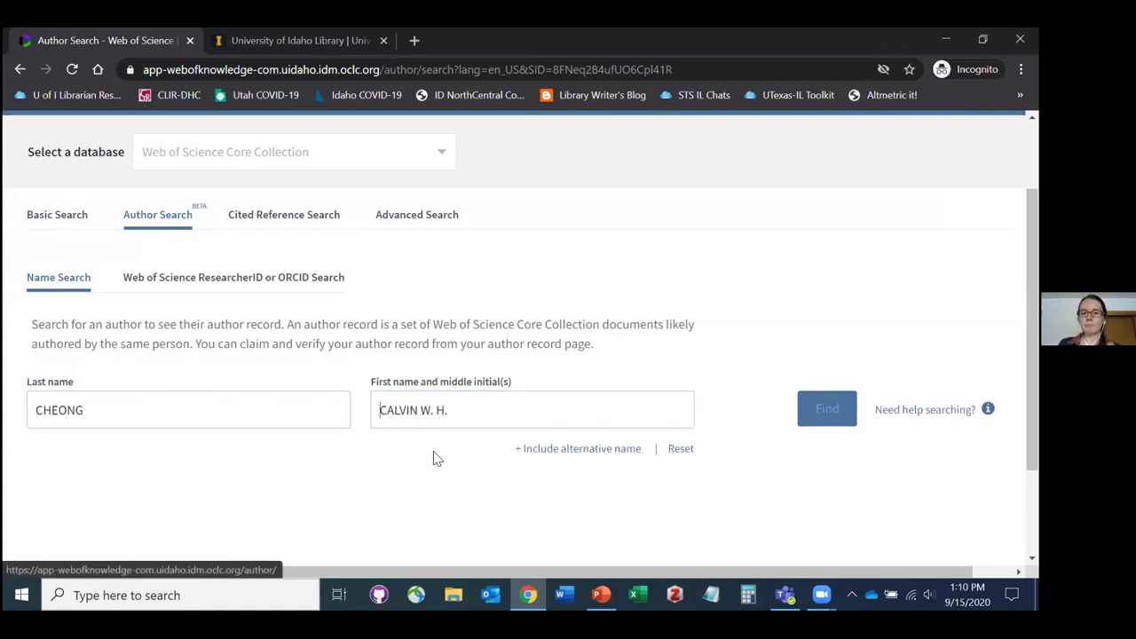
pyautogui.click(827, 408)
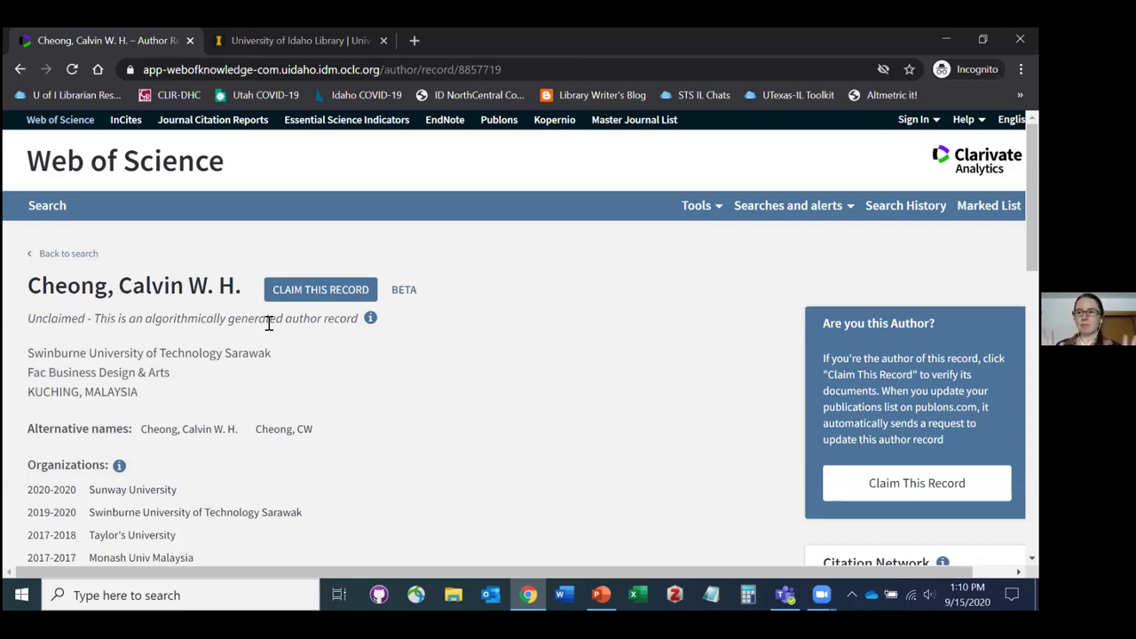
# Review the author record's 6 publications and Citation Network figures (H-index 2, 8 citations)
pyautogui.scroll(-5, 269, 323)
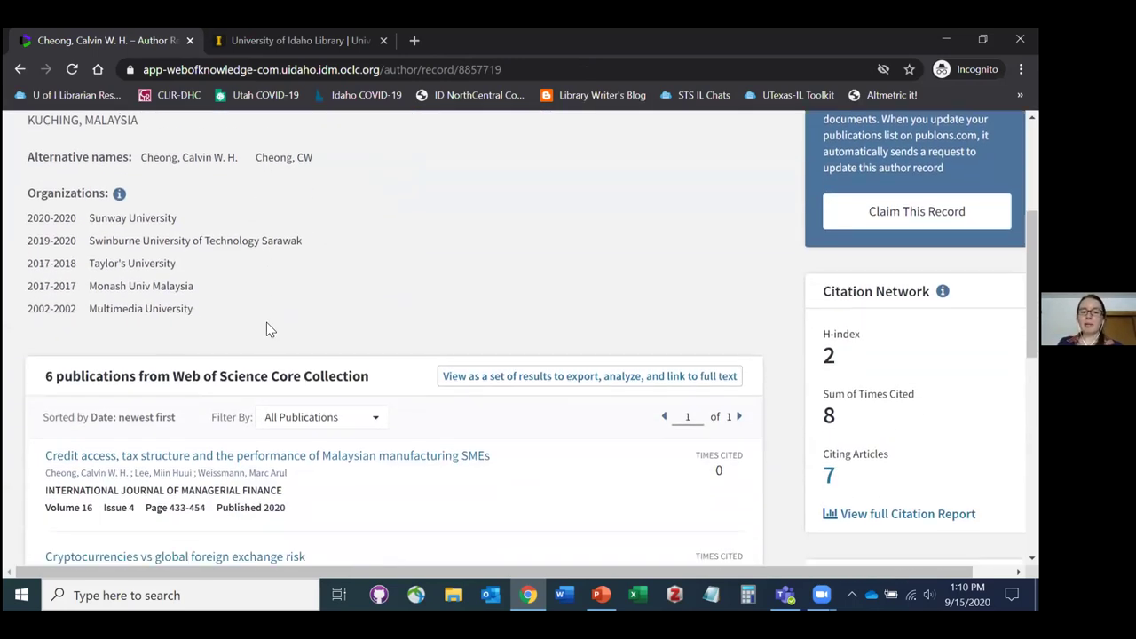
pyautogui.scroll(-1, 269, 328)
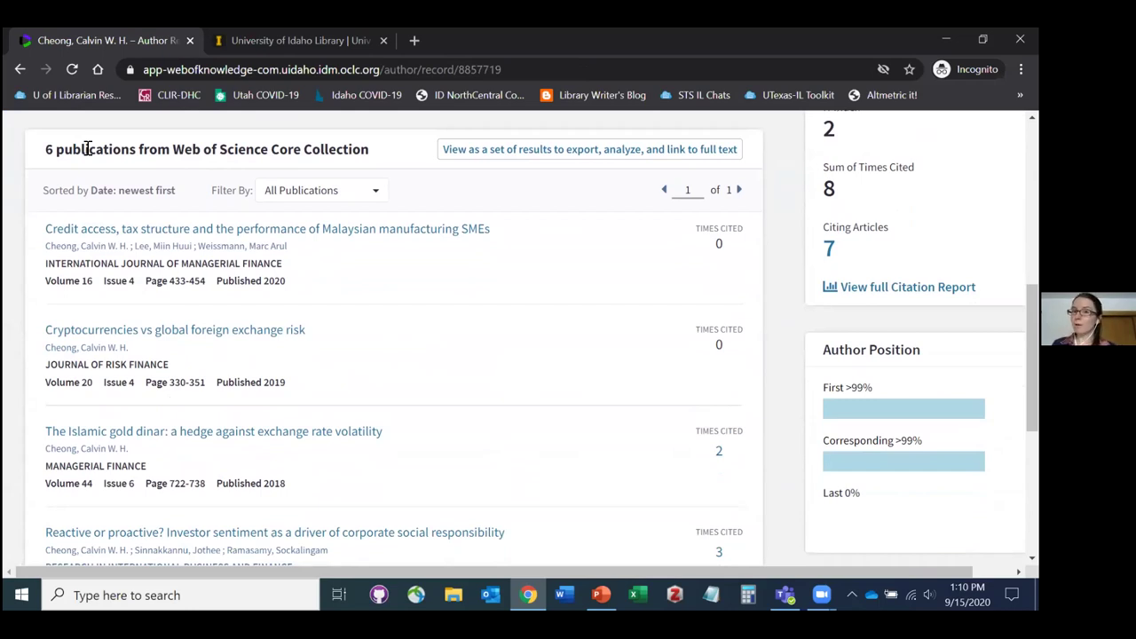
pyautogui.scroll(-1, 309, 292)
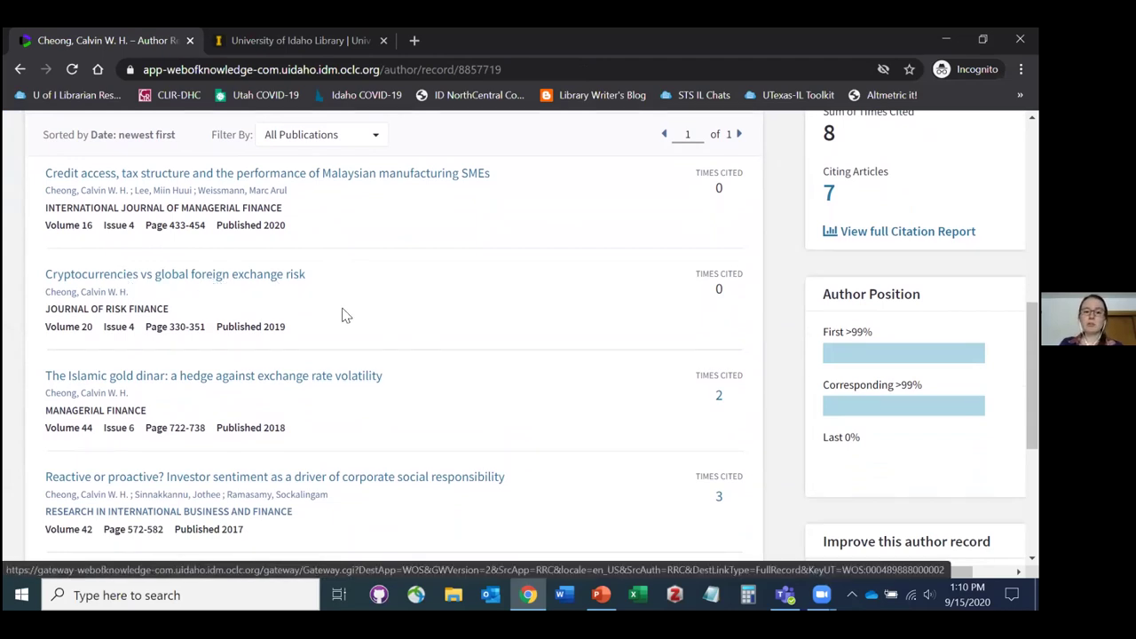
pyautogui.scroll(-2, 382, 340)
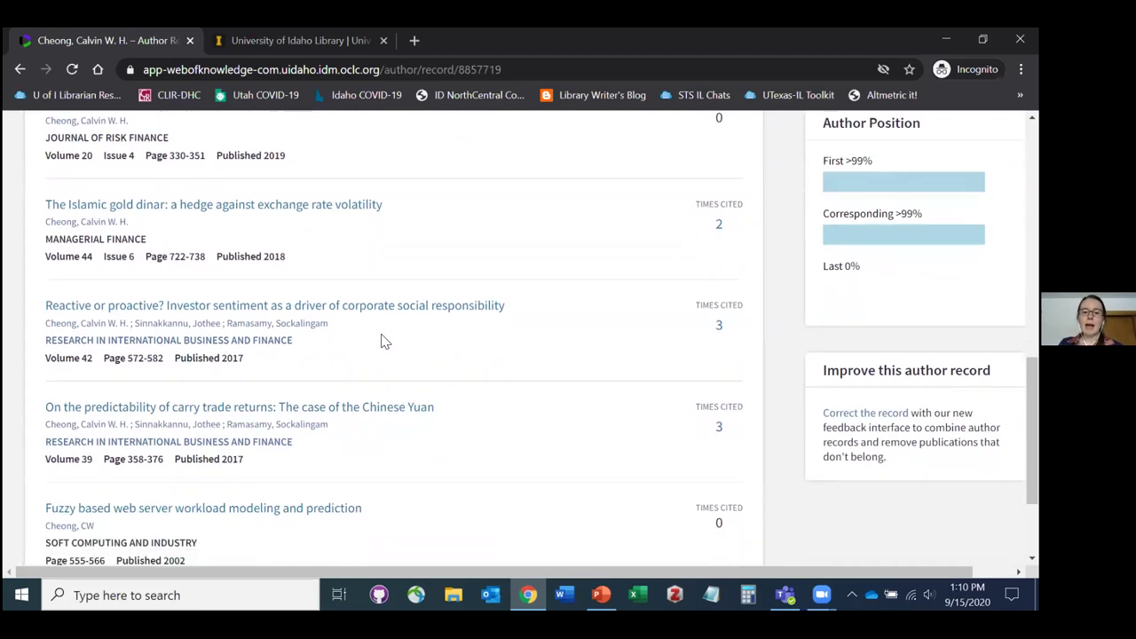
pyautogui.scroll(-1, 384, 341)
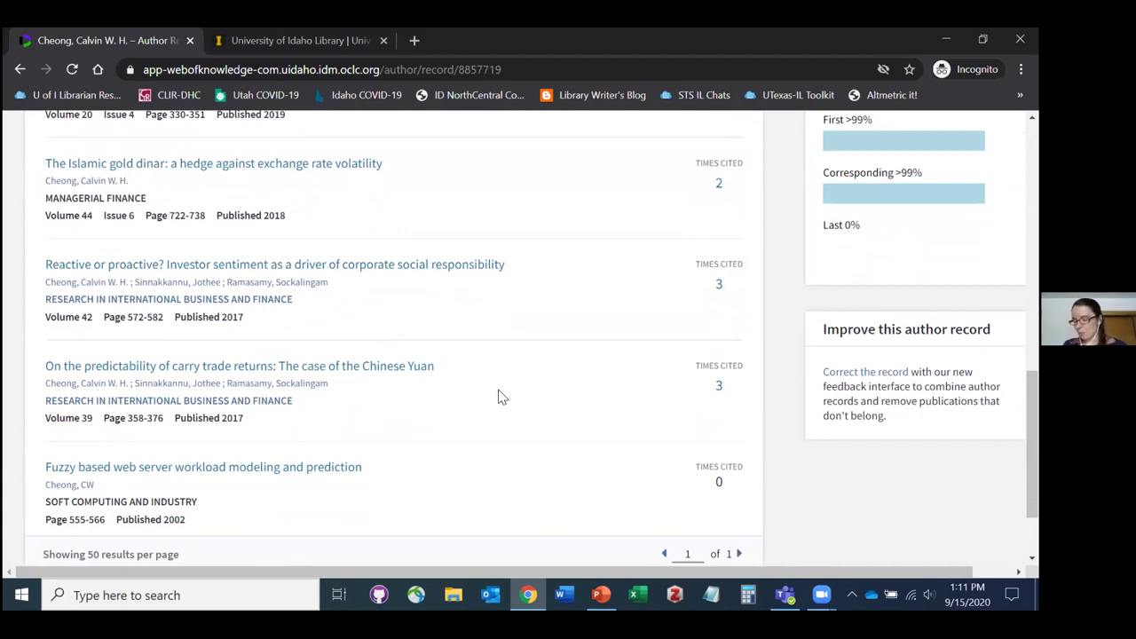
pyautogui.scroll(10, 499, 397)
pyautogui.scroll(-1, 499, 397)
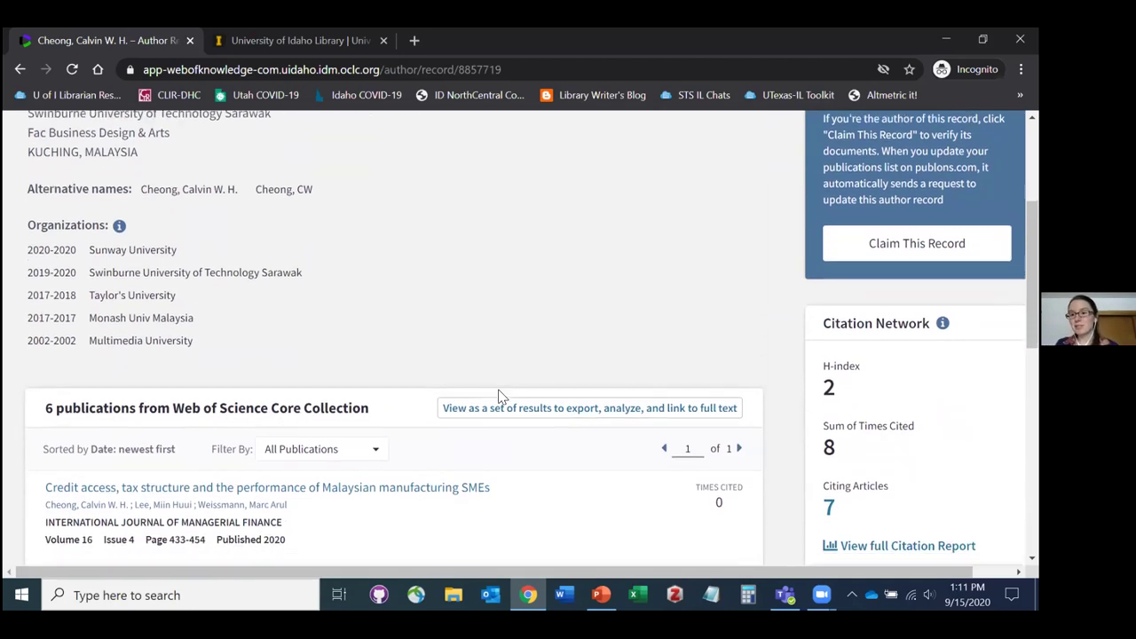
pyautogui.scroll(-1, 499, 397)
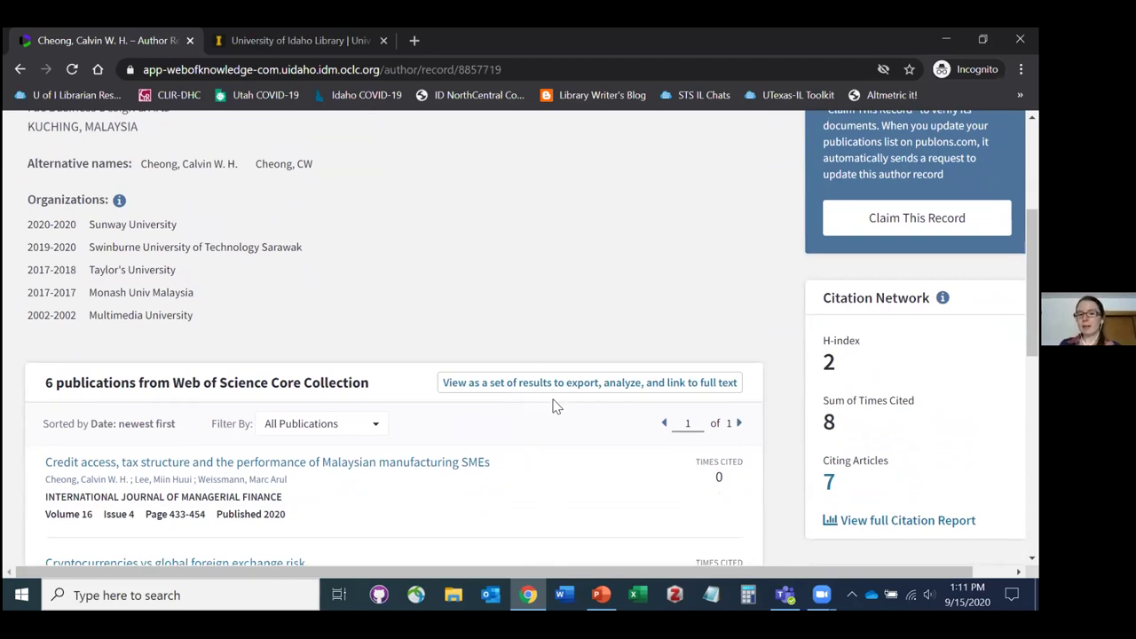
pyautogui.scroll(-1, 554, 406)
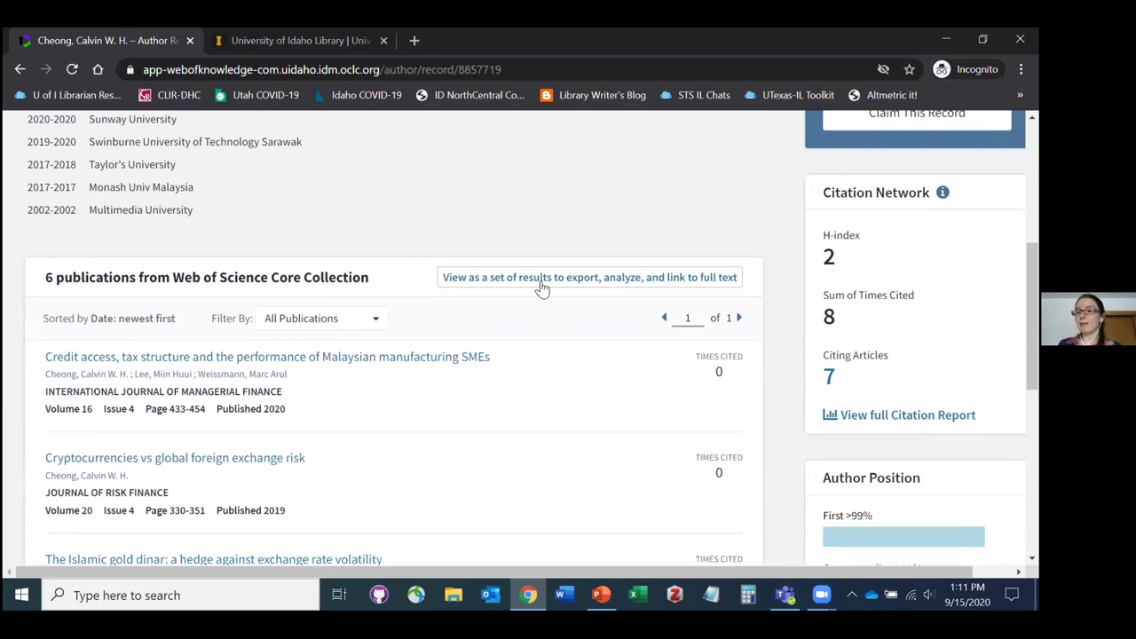
# Turn the author's 6 publications into a results set and analyze those results
pyautogui.click(542, 278)
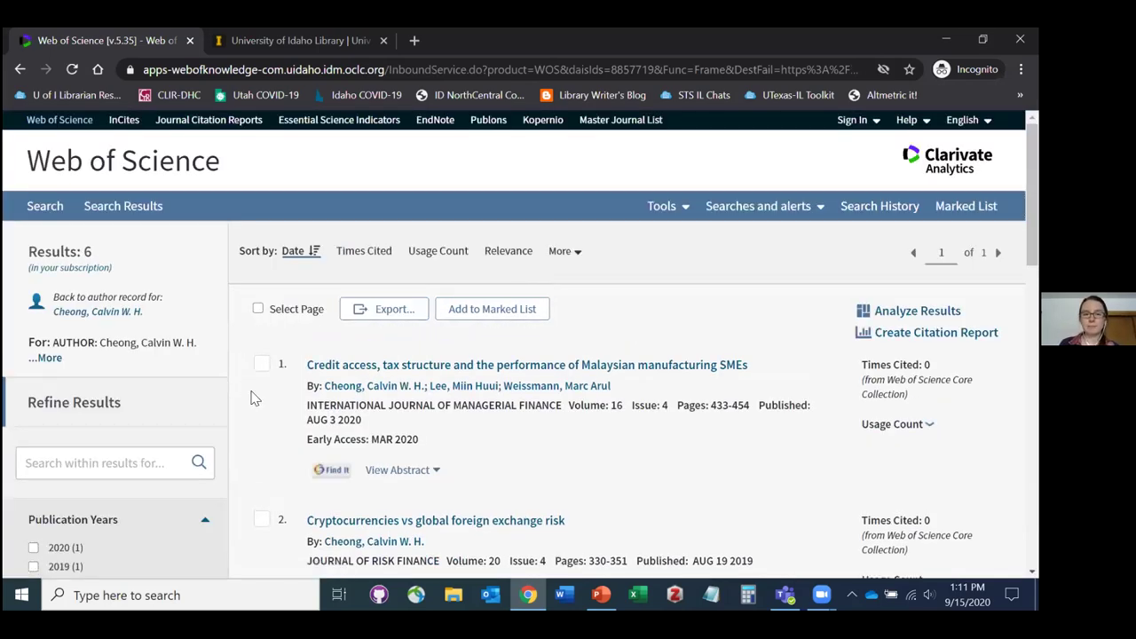
pyautogui.scroll(-1, 255, 398)
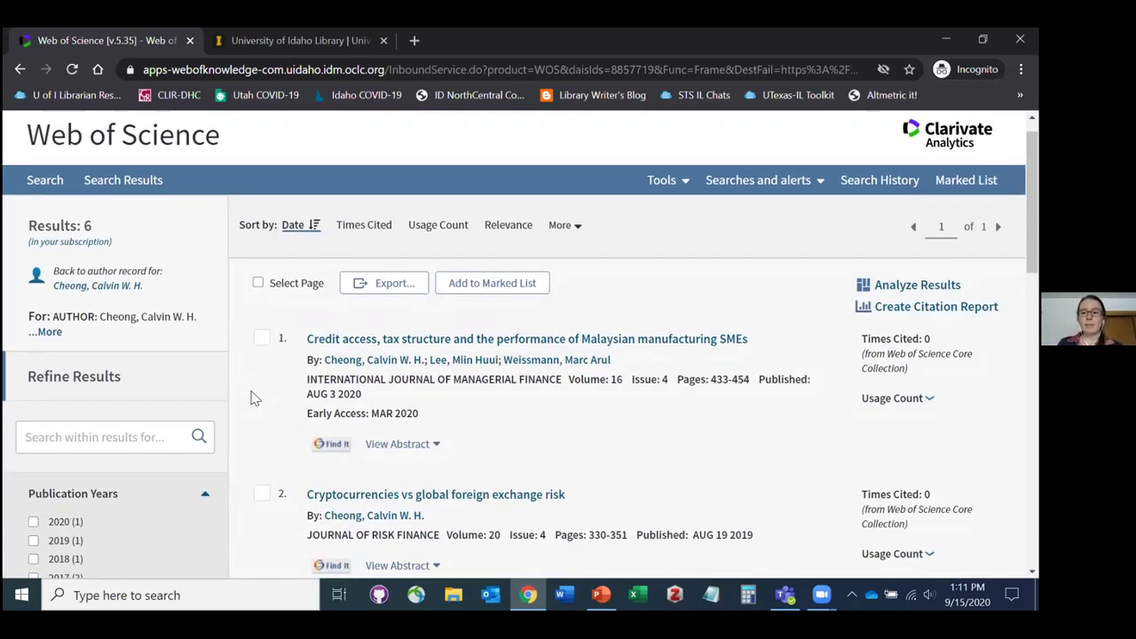
pyautogui.click(919, 293)
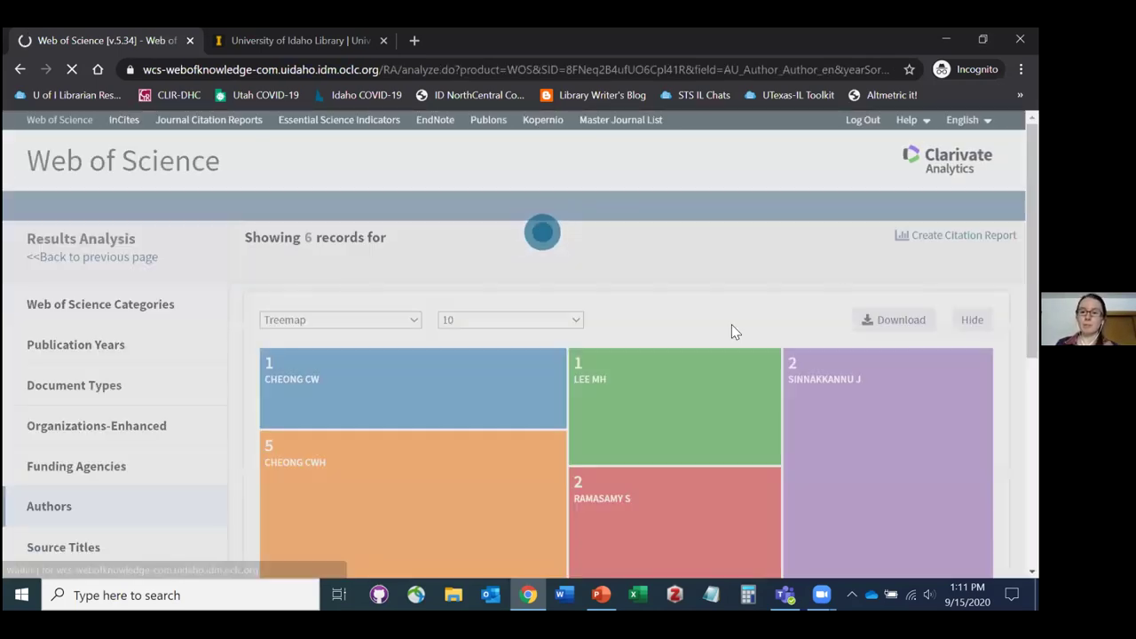
# Break the 6 records down by Authors and review the co-author treemap and record-count table
pyautogui.scroll(-2, 222, 316)
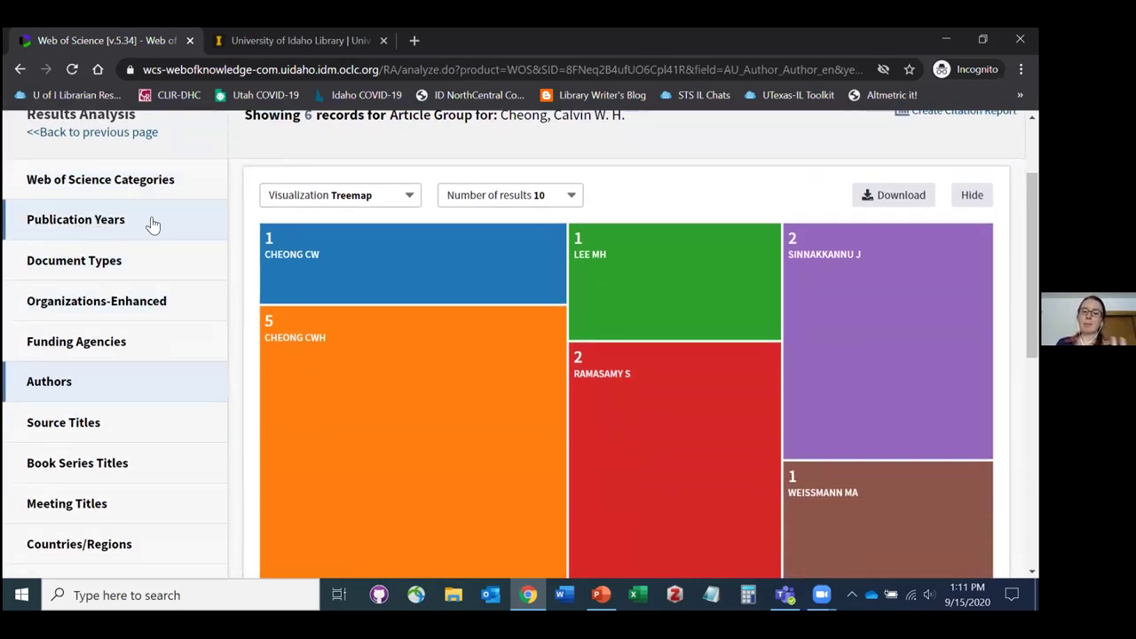
pyautogui.click(68, 383)
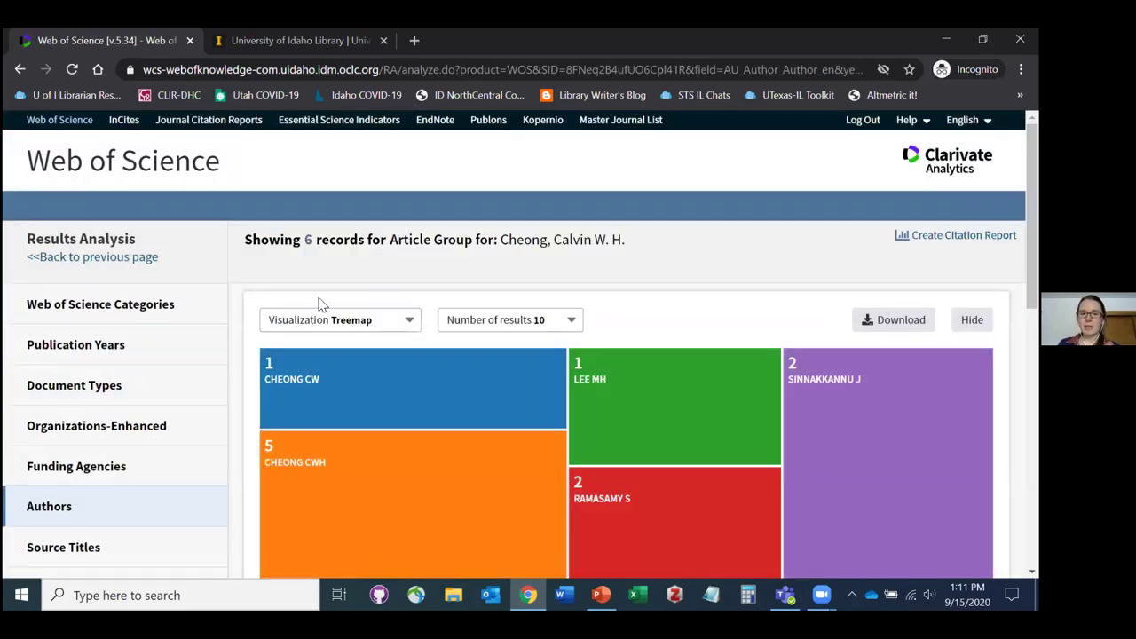
pyautogui.scroll(-2, 321, 305)
pyautogui.scroll(-5, 321, 305)
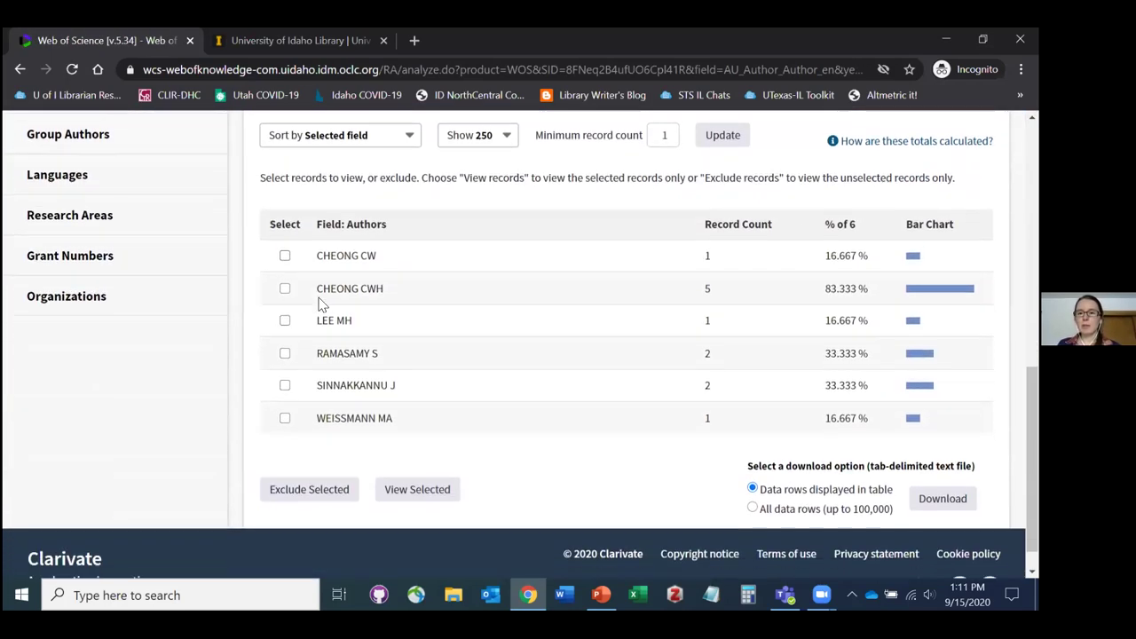
pyautogui.scroll(-1, 408, 307)
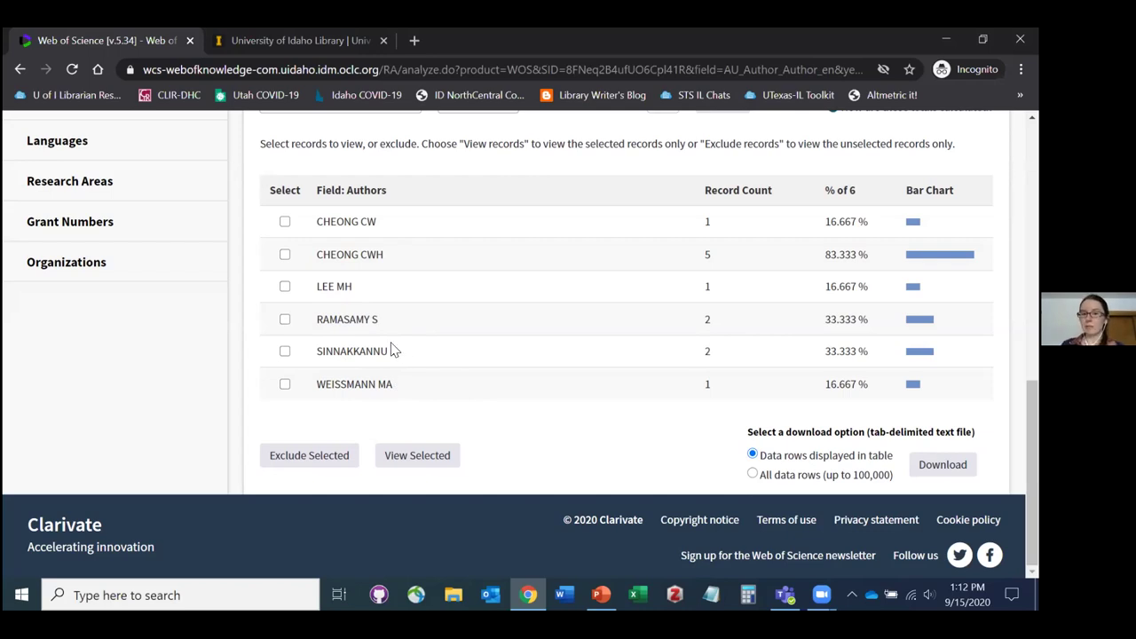
pyautogui.scroll(5, 391, 346)
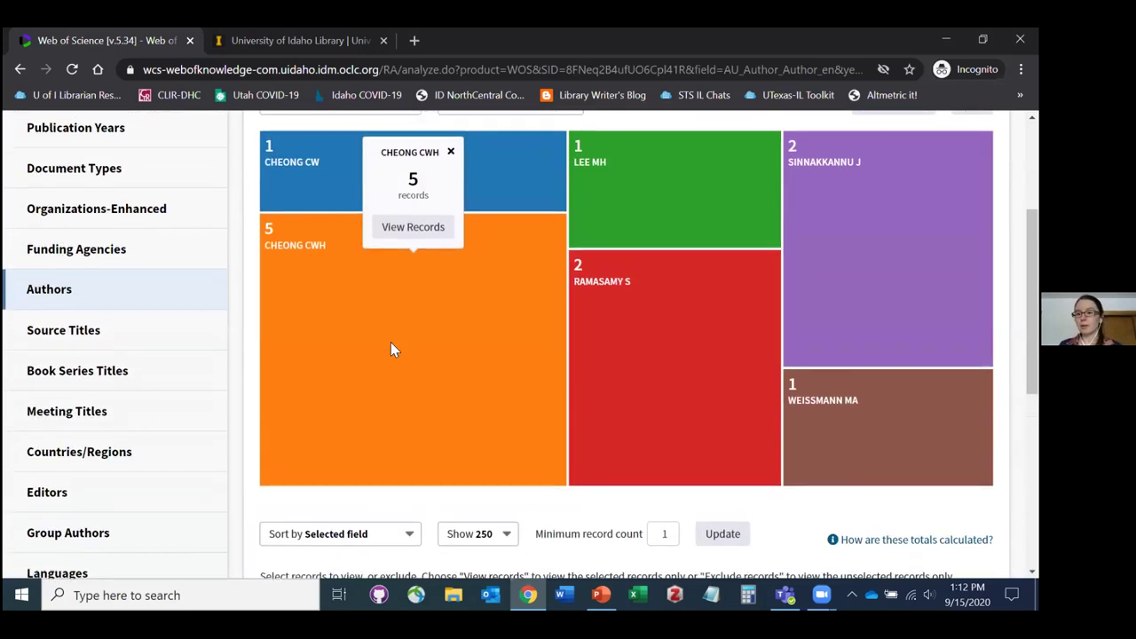
pyautogui.moveTo(826, 257)
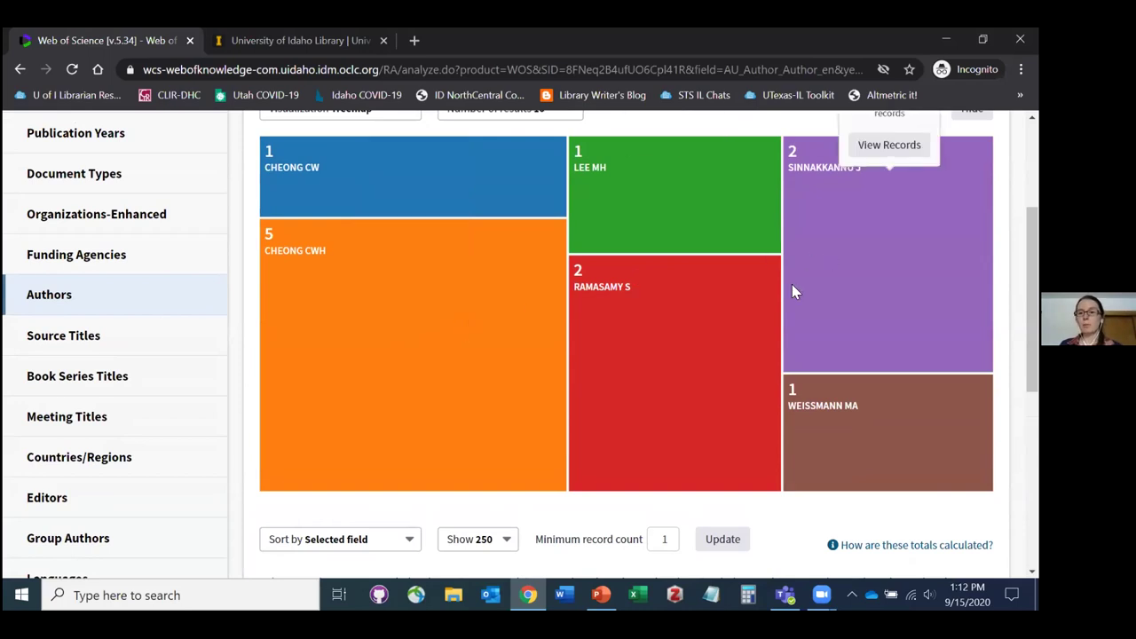
pyautogui.scroll(3, 826, 259)
# List the 2 records shared with the purple-block co-author, then open a new browser tab
pyautogui.click(888, 298)
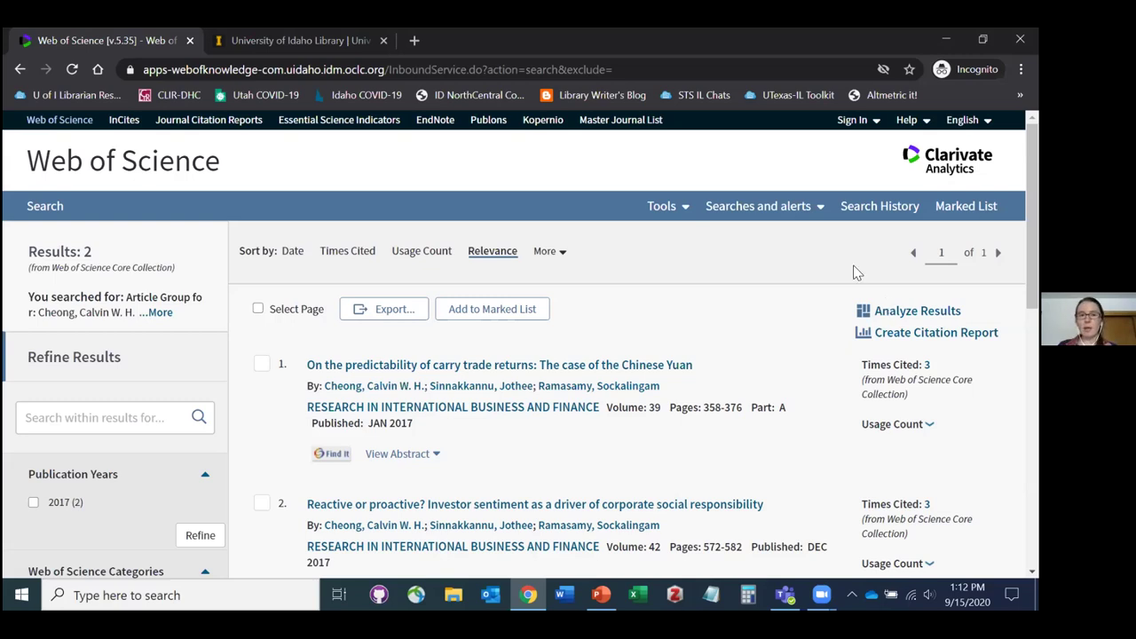
pyautogui.click(418, 40)
# Go to Google Scholar and bring up its Advanced search form
pyautogui.write('scho')
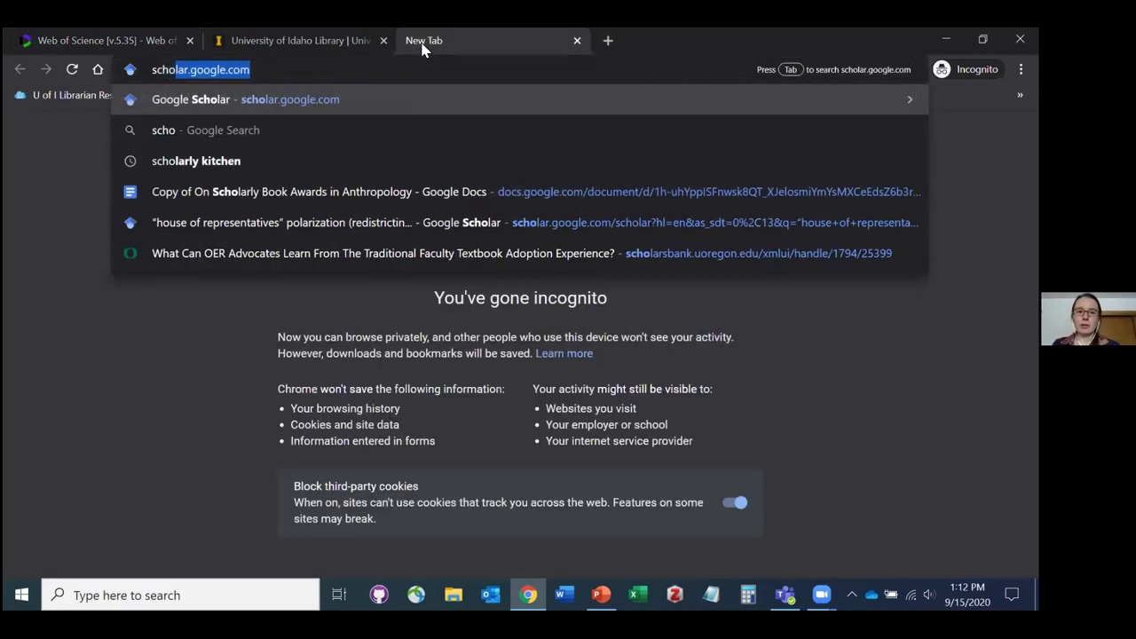
pyautogui.press('Return')
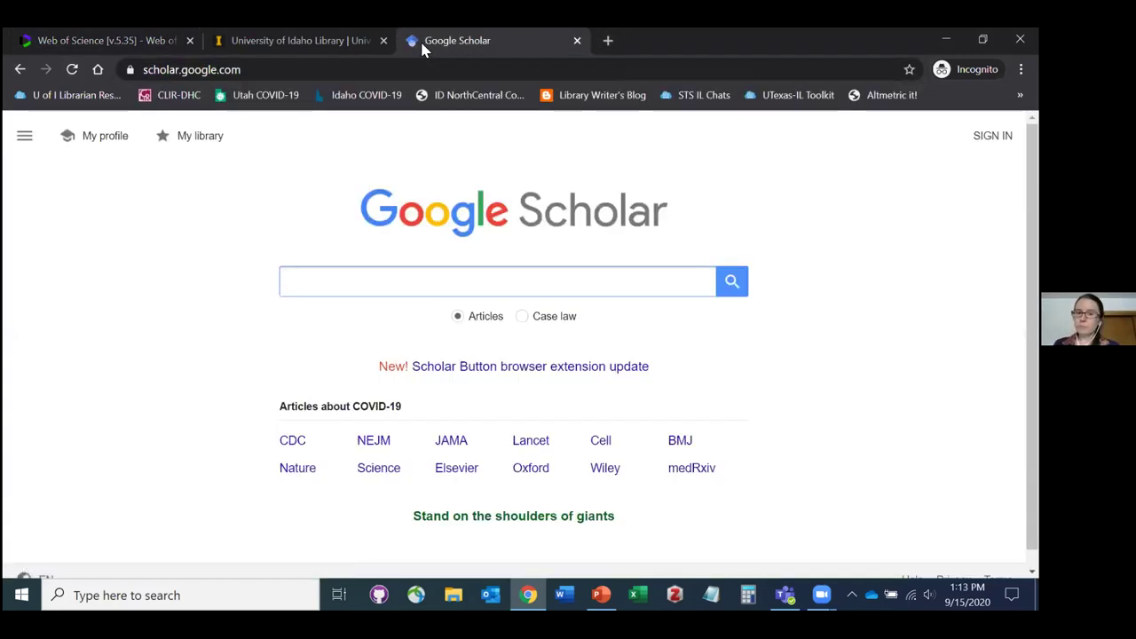
pyautogui.click(24, 136)
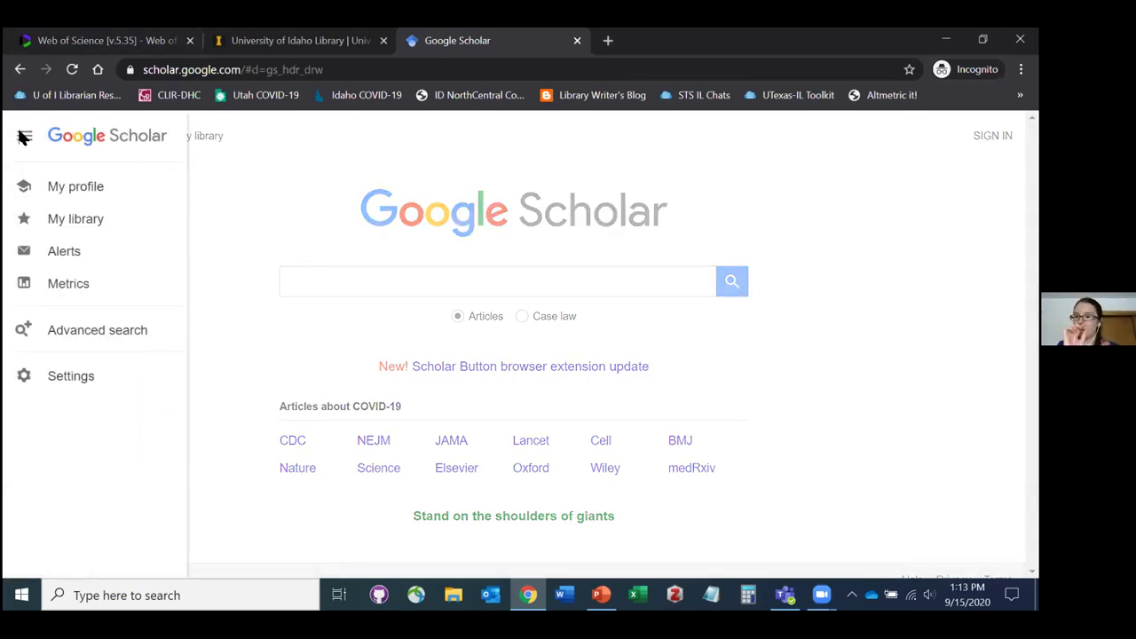
pyautogui.click(112, 331)
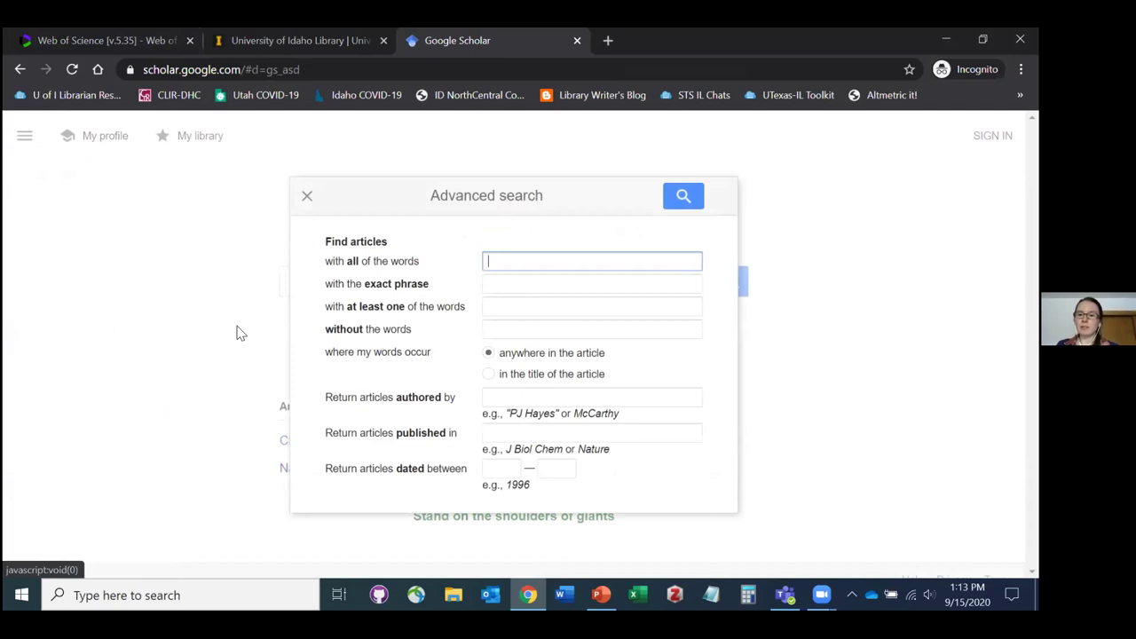
# Search for articles authored by the researcher's initials and surname in quotes
pyautogui.click(512, 399)
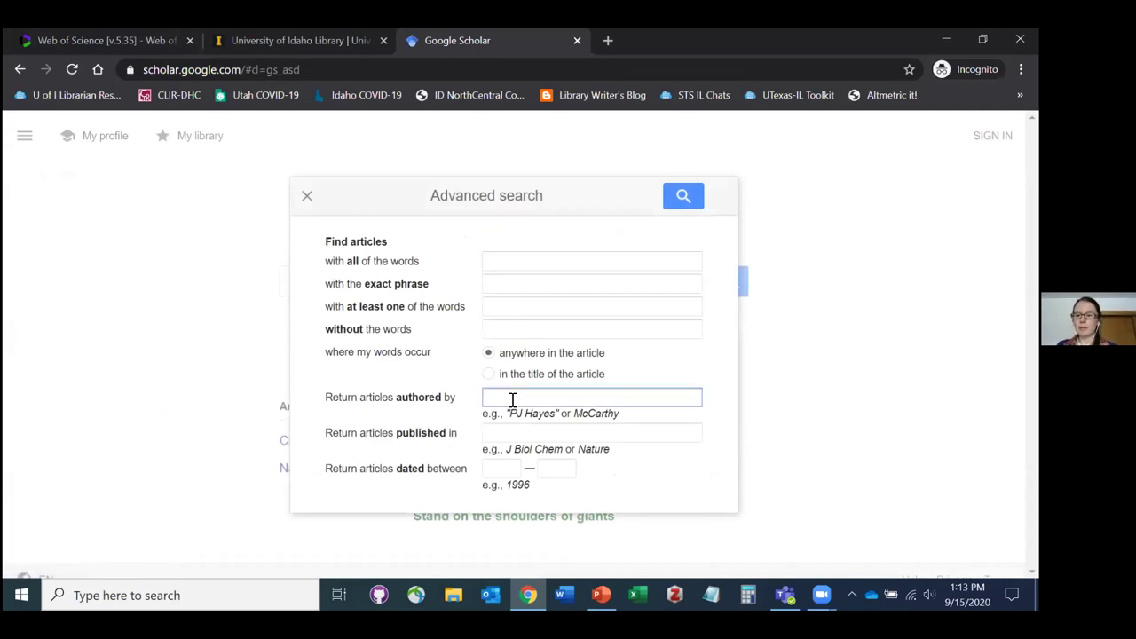
pyautogui.write('"')
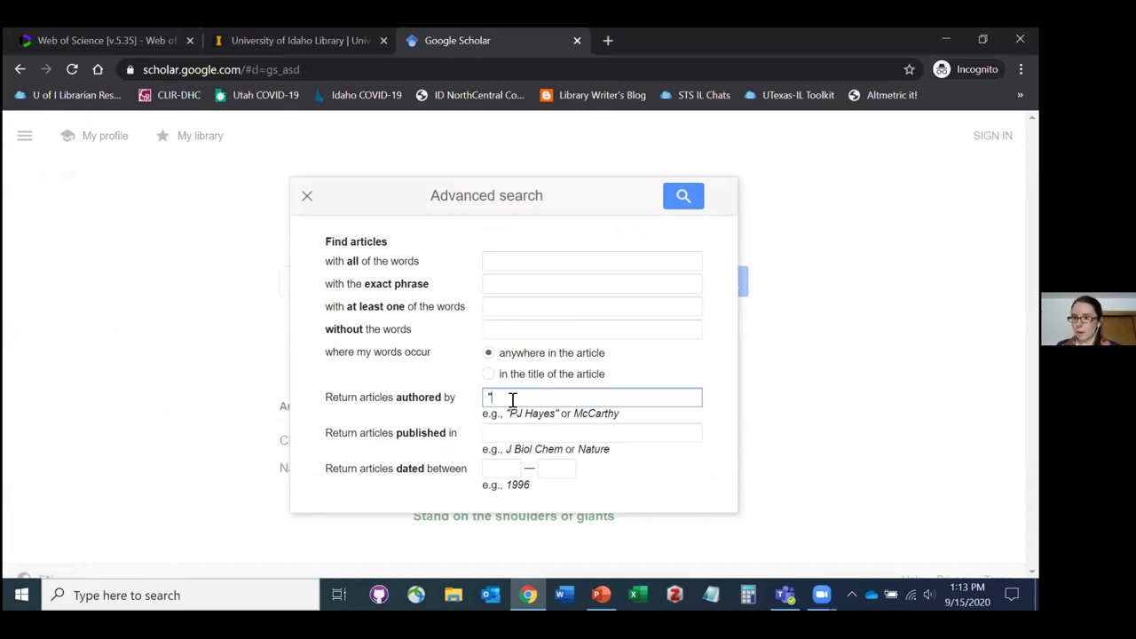
pyautogui.write('ch')
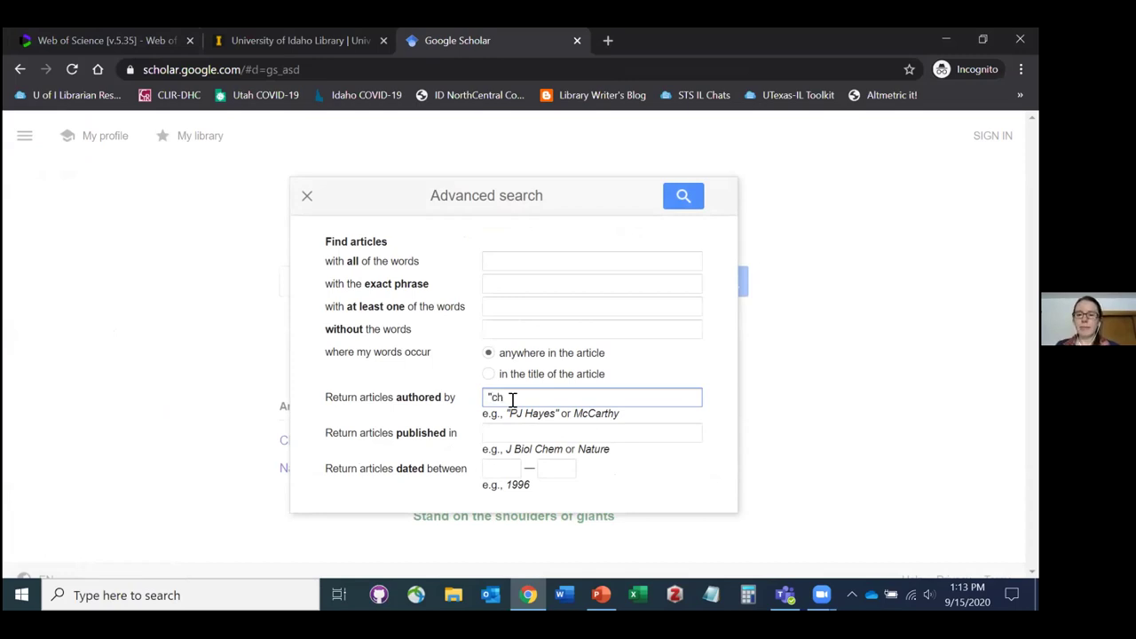
pyautogui.write('ri')
pyautogui.press('BackSpace')
pyautogui.press('BackSpace')
pyautogui.press('BackSpace')
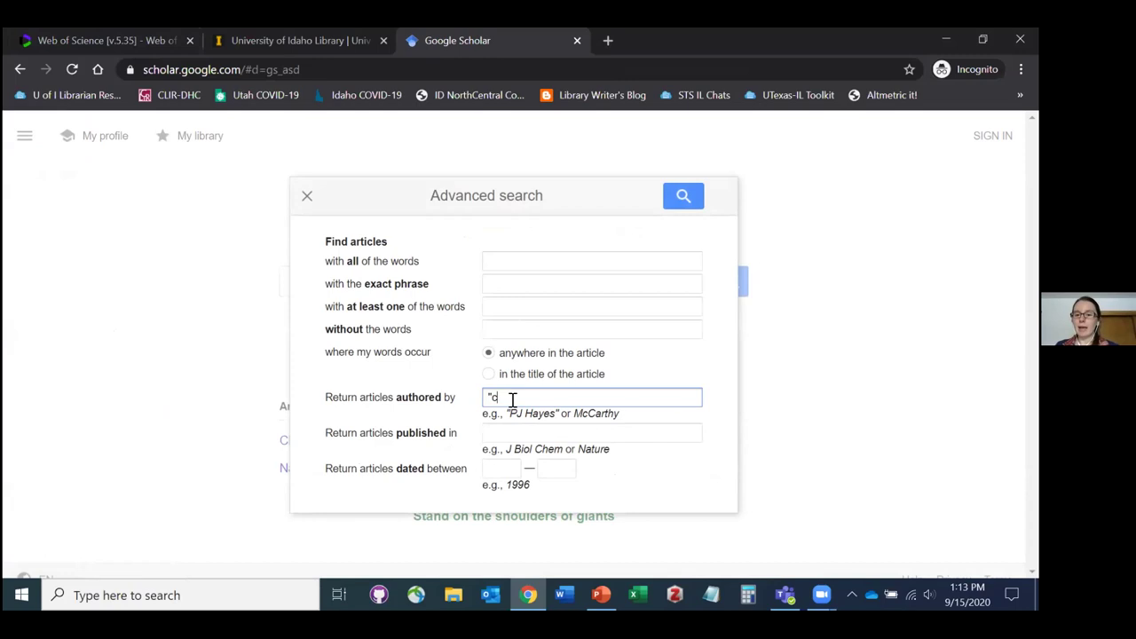
pyautogui.write('wh')
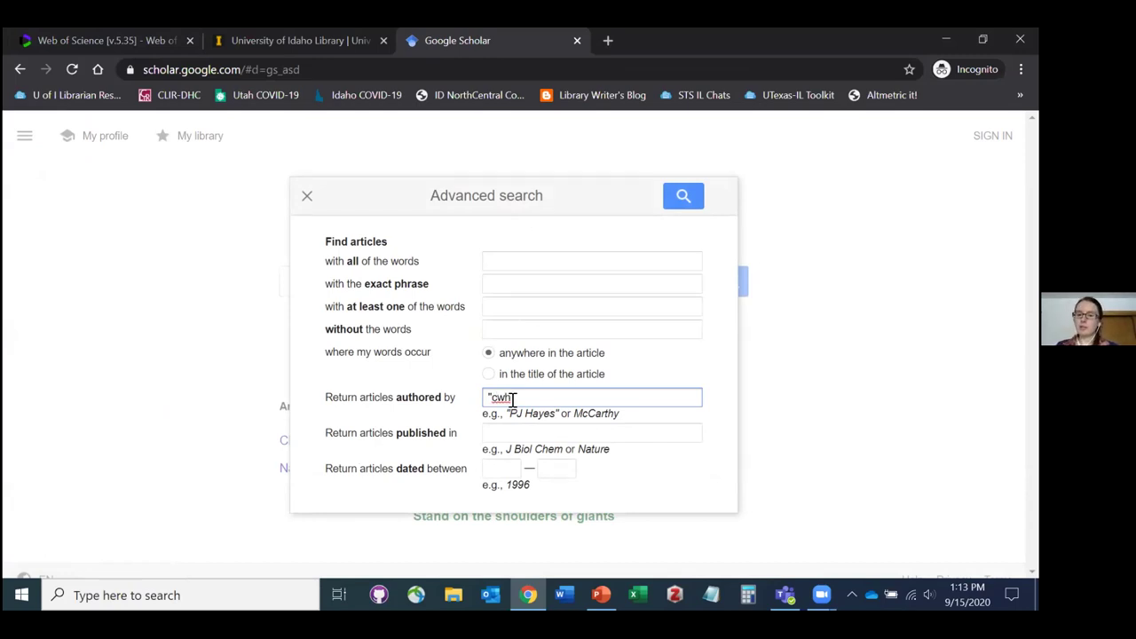
pyautogui.write(' cheong"')
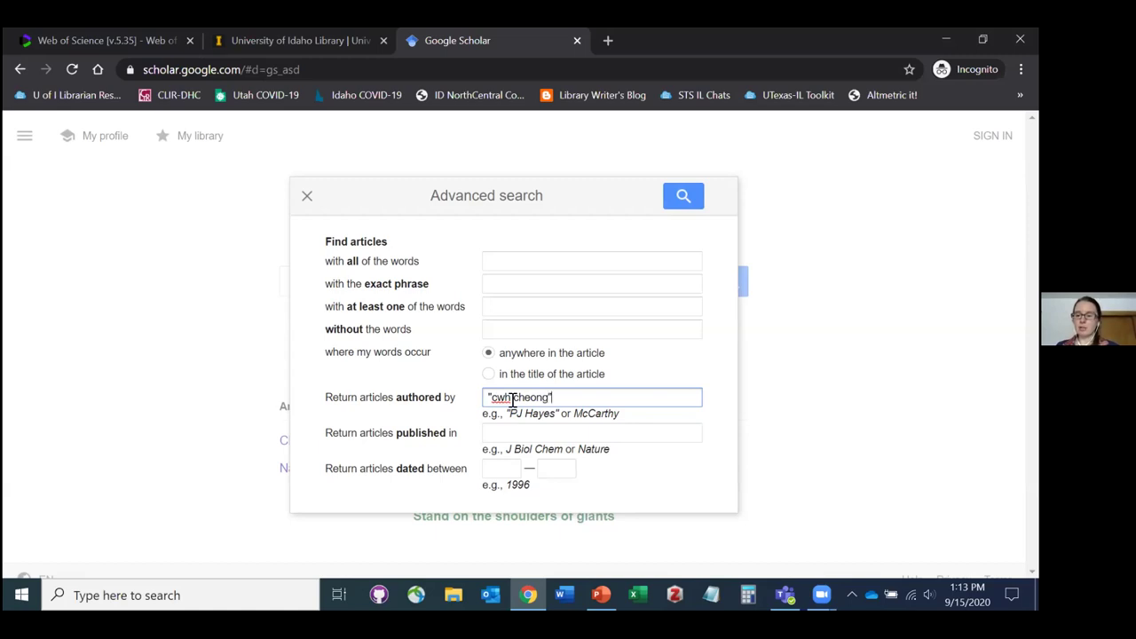
pyautogui.click(680, 200)
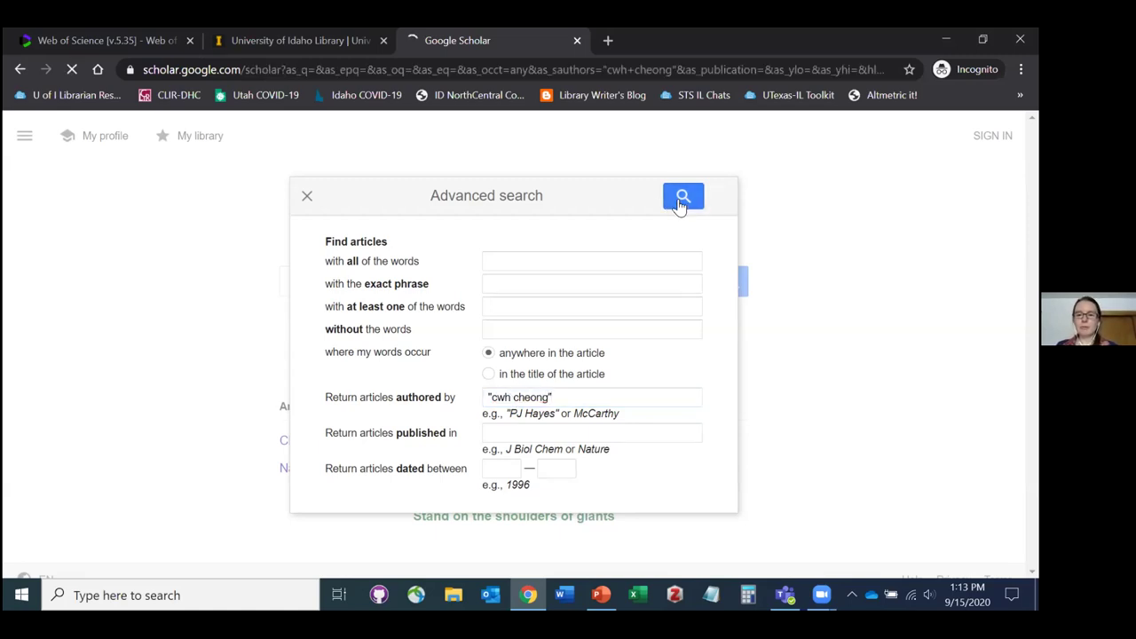
# Open the researcher's Scholar profile from the results (62 citations, h-index 4, i10-index 3)
pyautogui.scroll(-1, 551, 288)
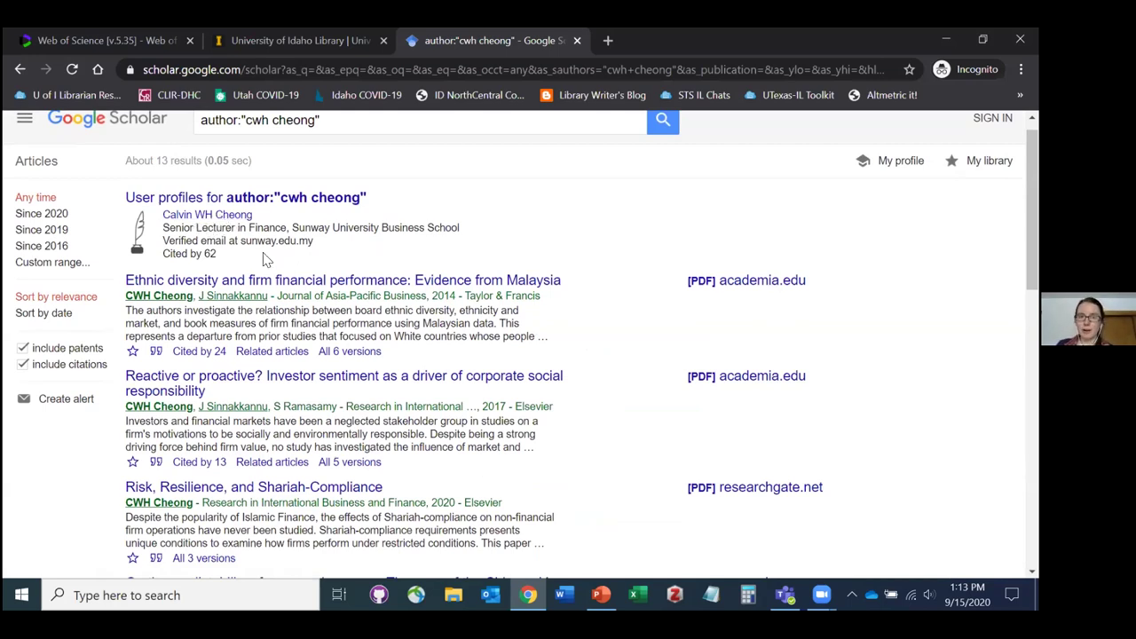
pyautogui.scroll(-1, 182, 266)
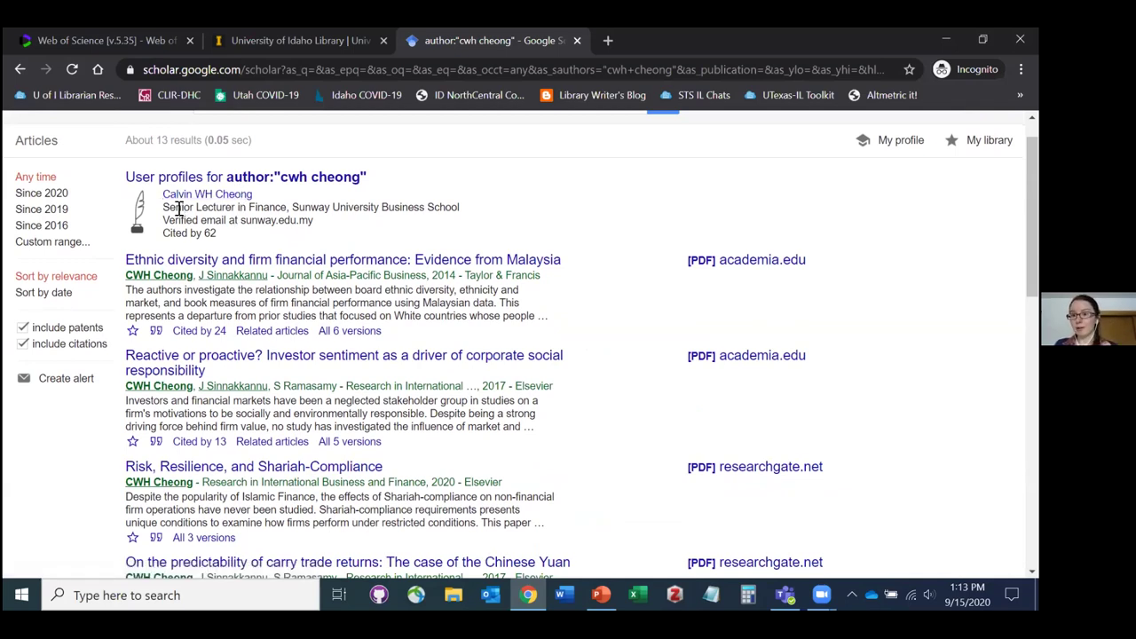
pyautogui.click(204, 194)
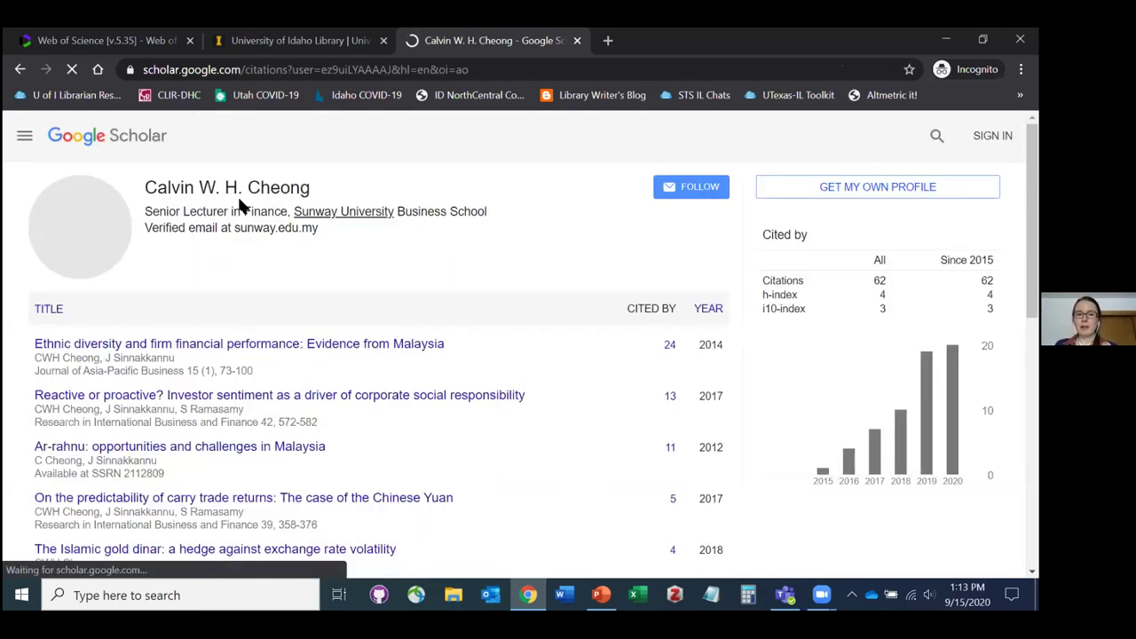
# Browse the profile's publication list, then go back to the author search results
pyautogui.scroll(-1, 266, 262)
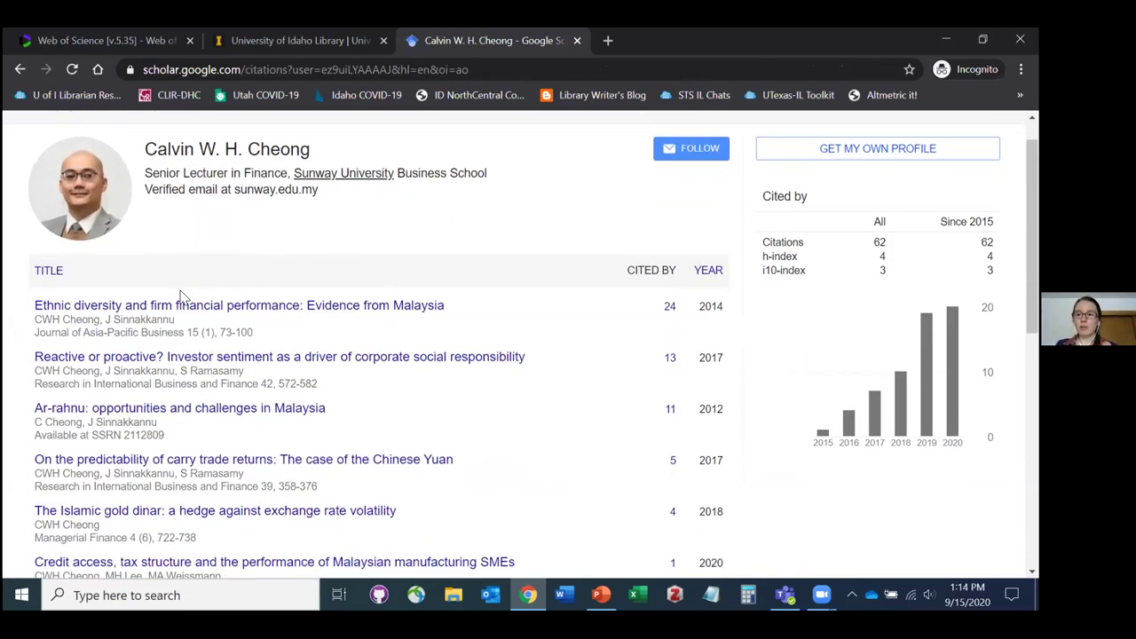
pyautogui.scroll(1, 875, 254)
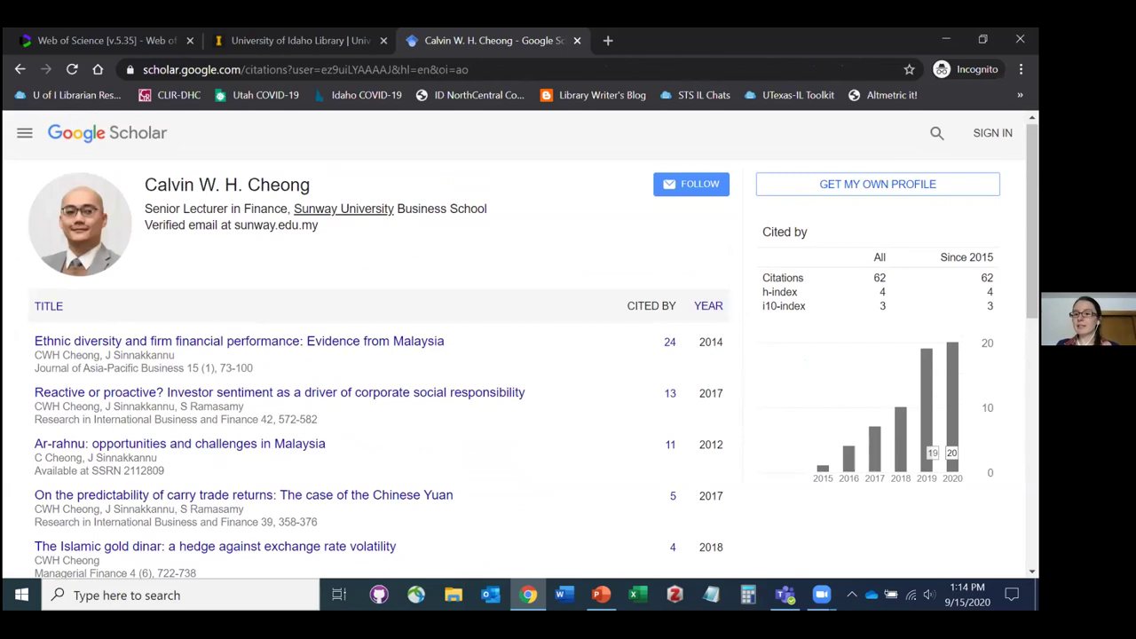
pyautogui.scroll(-1, 817, 381)
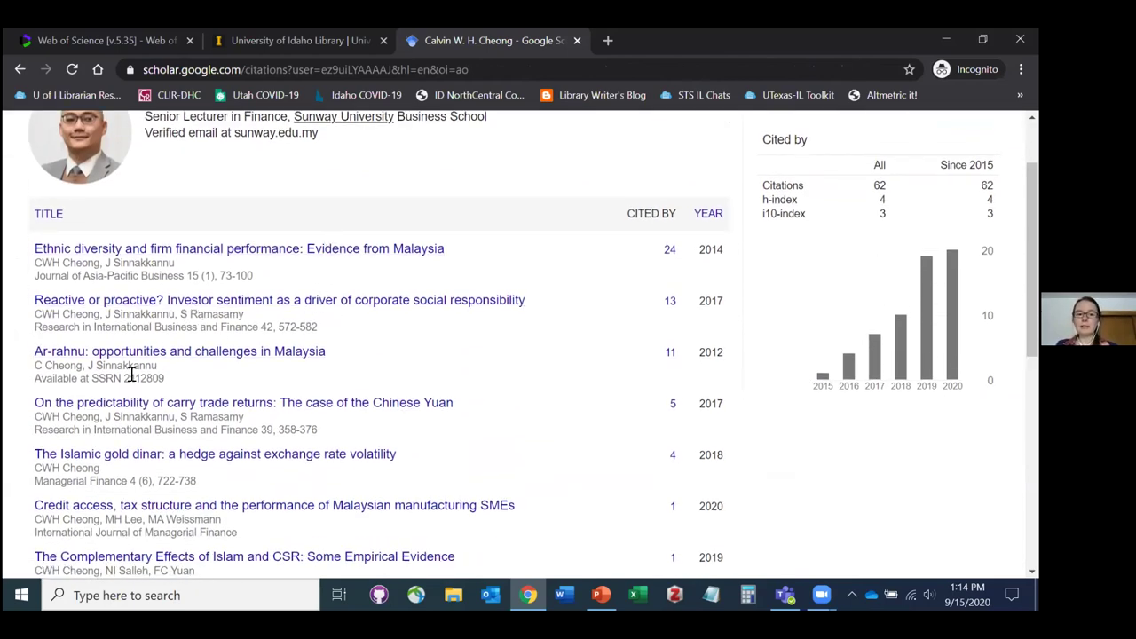
pyautogui.scroll(-1, 204, 382)
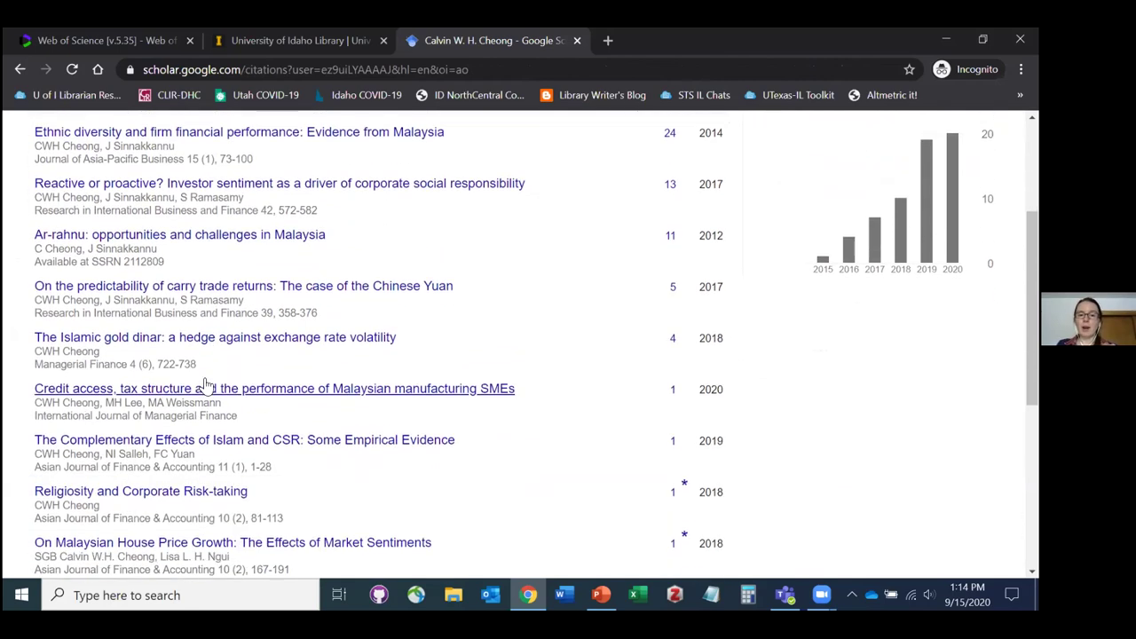
pyautogui.scroll(-1, 203, 384)
pyautogui.scroll(3, 204, 384)
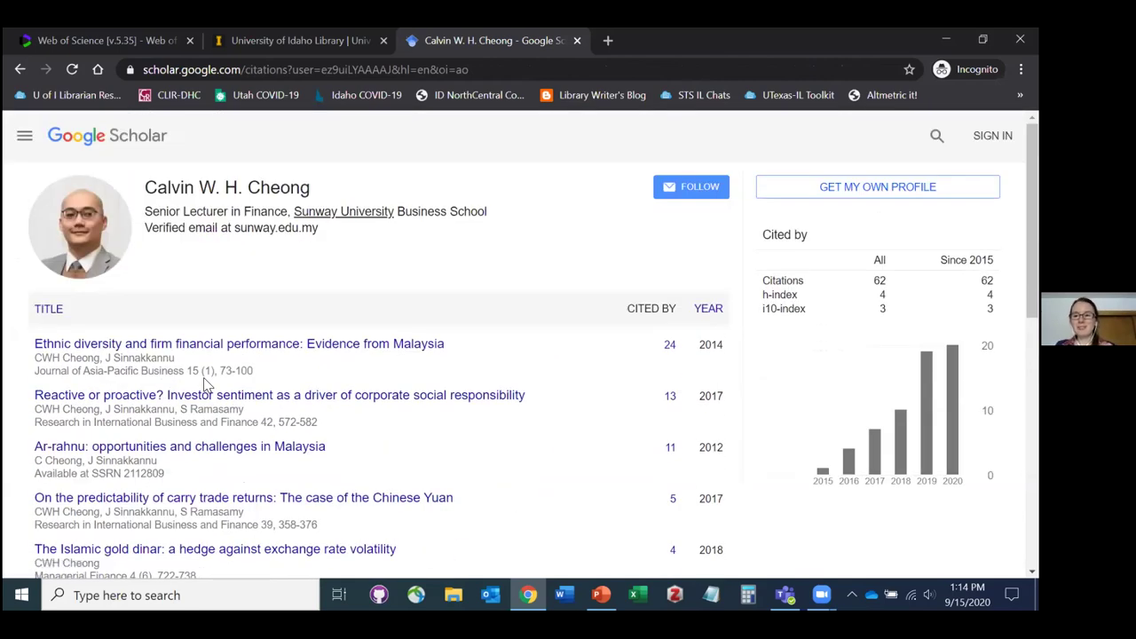
pyautogui.scroll(-2, 427, 368)
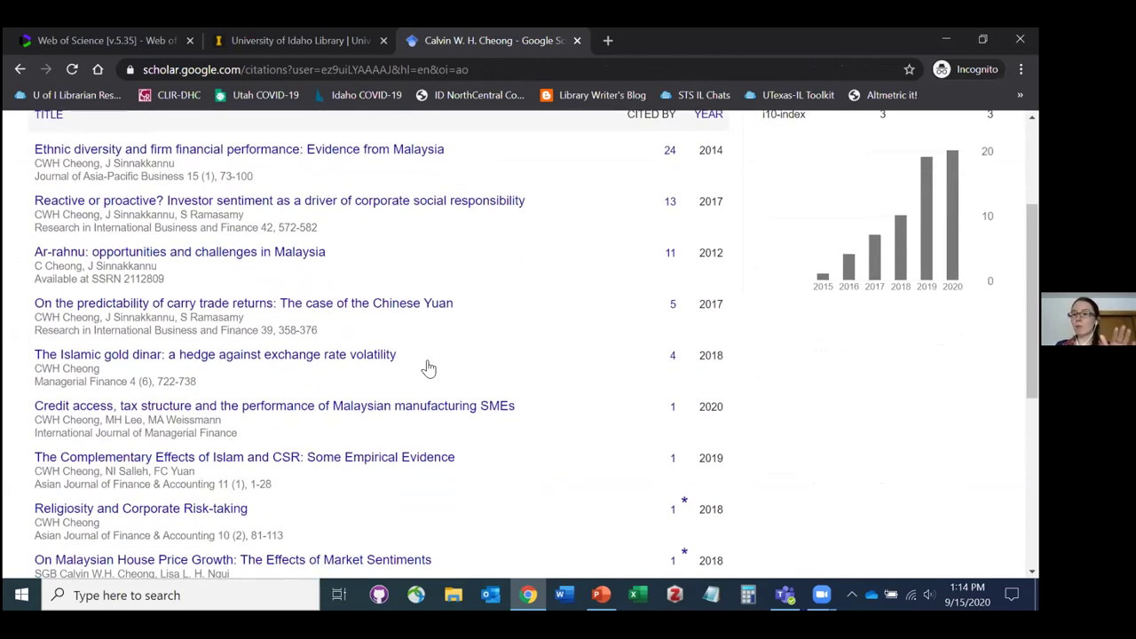
pyautogui.scroll(-1, 429, 368)
pyautogui.scroll(-2, 429, 368)
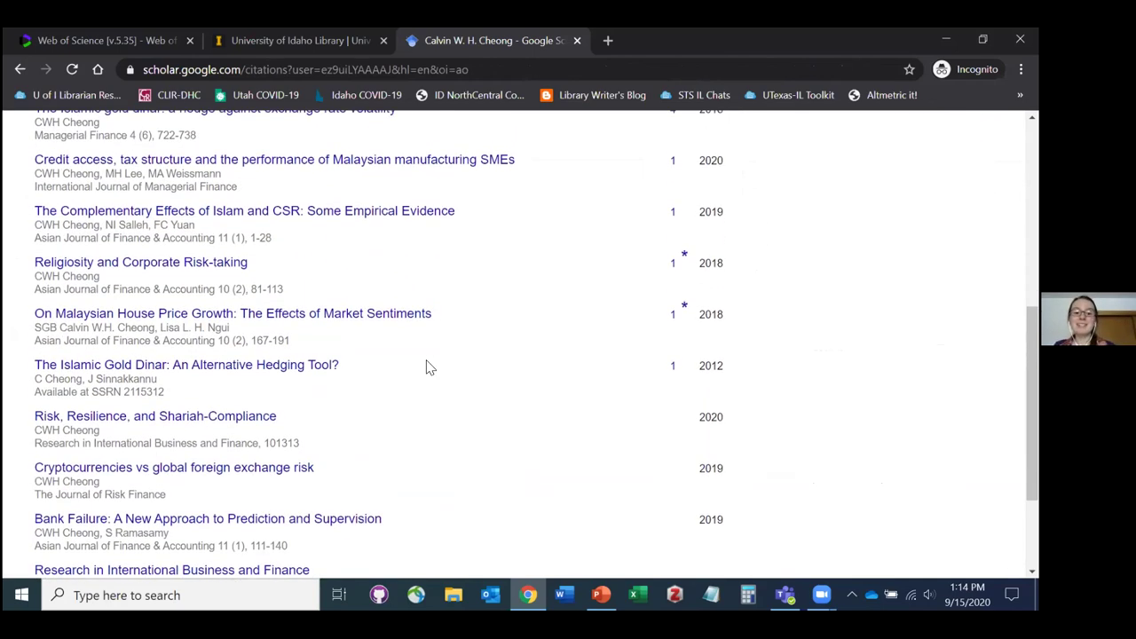
pyautogui.scroll(-2, 427, 368)
pyautogui.scroll(8, 427, 367)
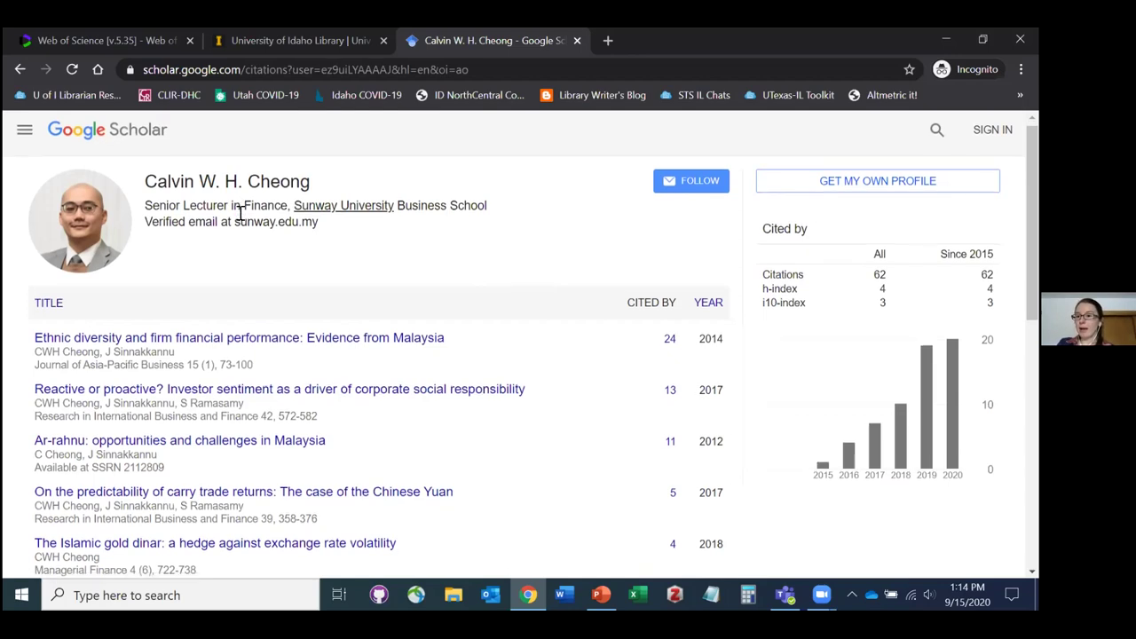
pyautogui.scroll(-3, 240, 213)
pyautogui.scroll(3, 240, 220)
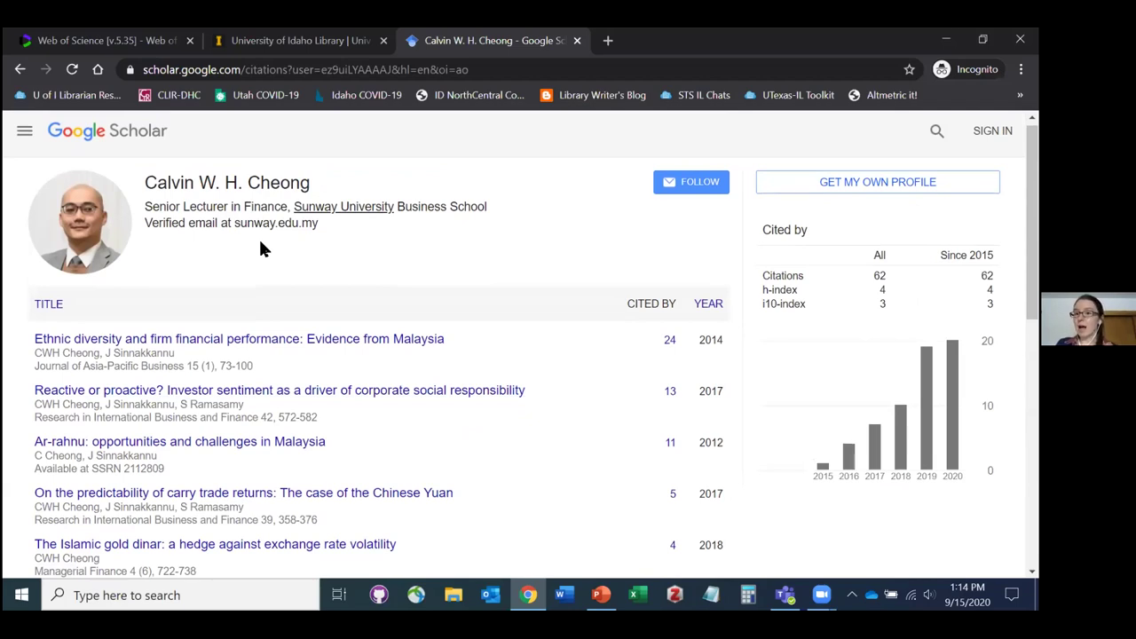
pyautogui.click(21, 69)
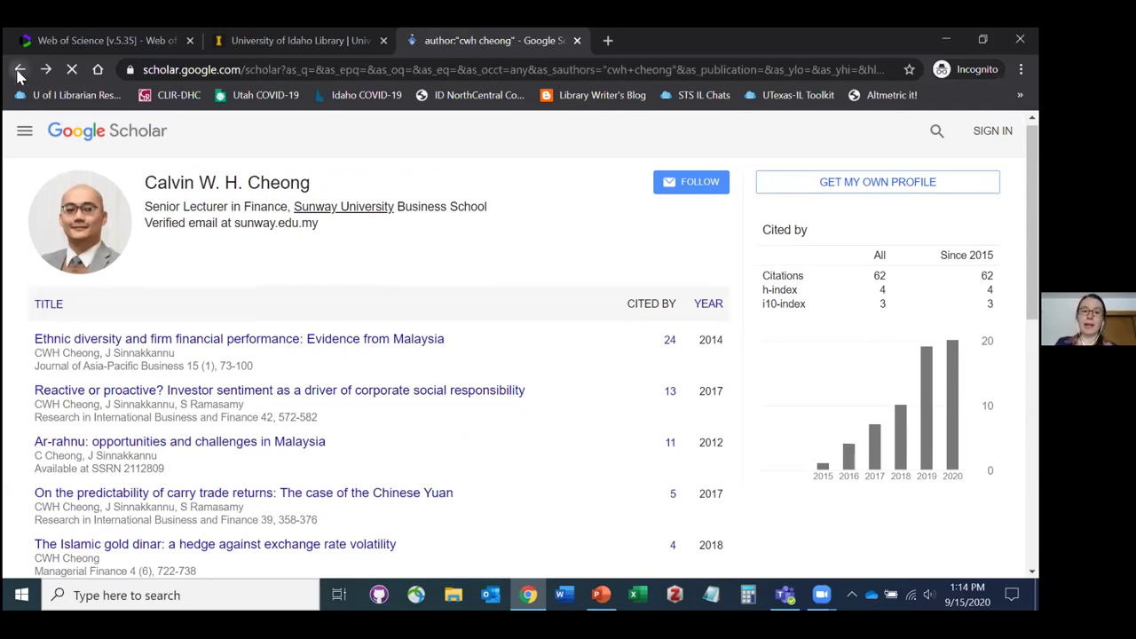
# Replace the quoted author with the second researcher's initial and surname and rerun the search
pyautogui.scroll(1, 293, 196)
pyautogui.moveTo(246, 137); pyautogui.dragTo(316, 139)
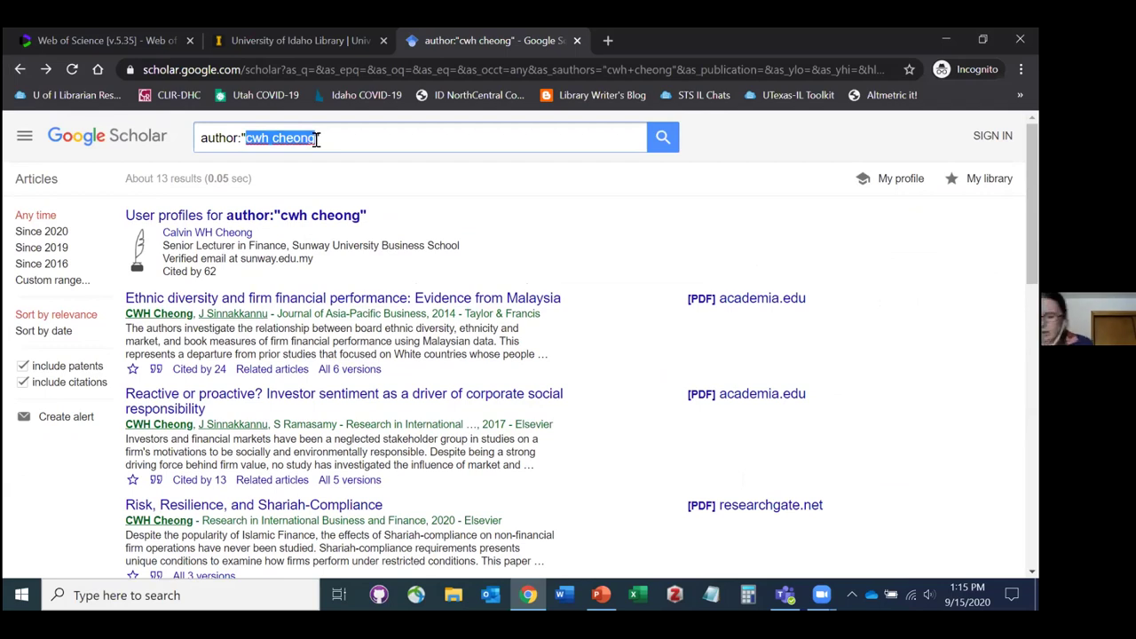
pyautogui.press('BackSpace')
pyautogui.write('l me')
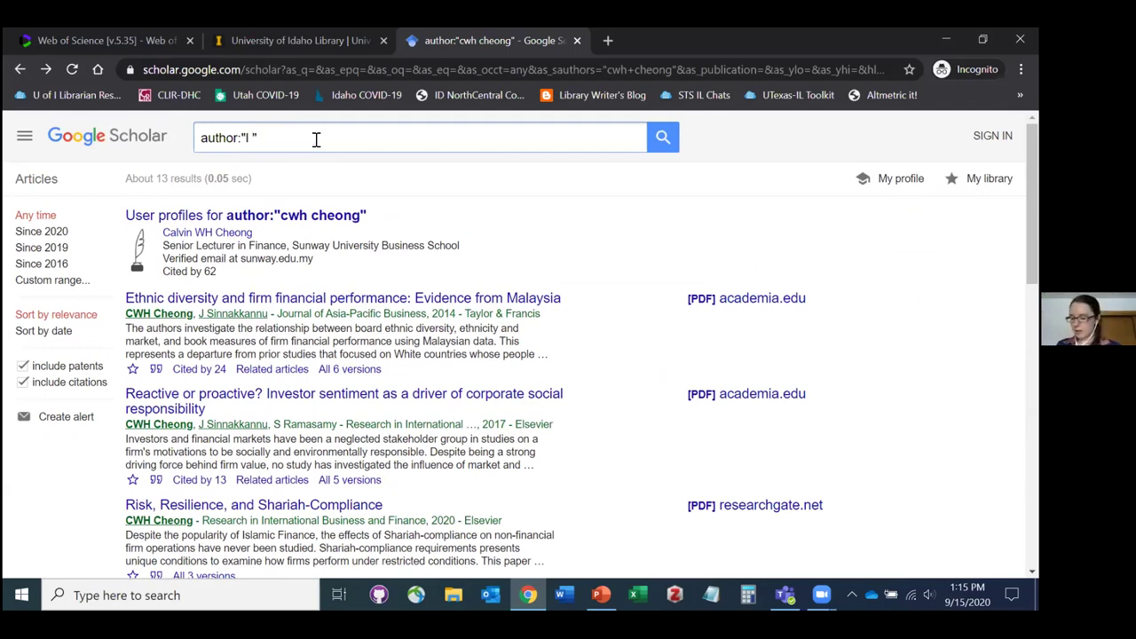
pyautogui.write('nkho')
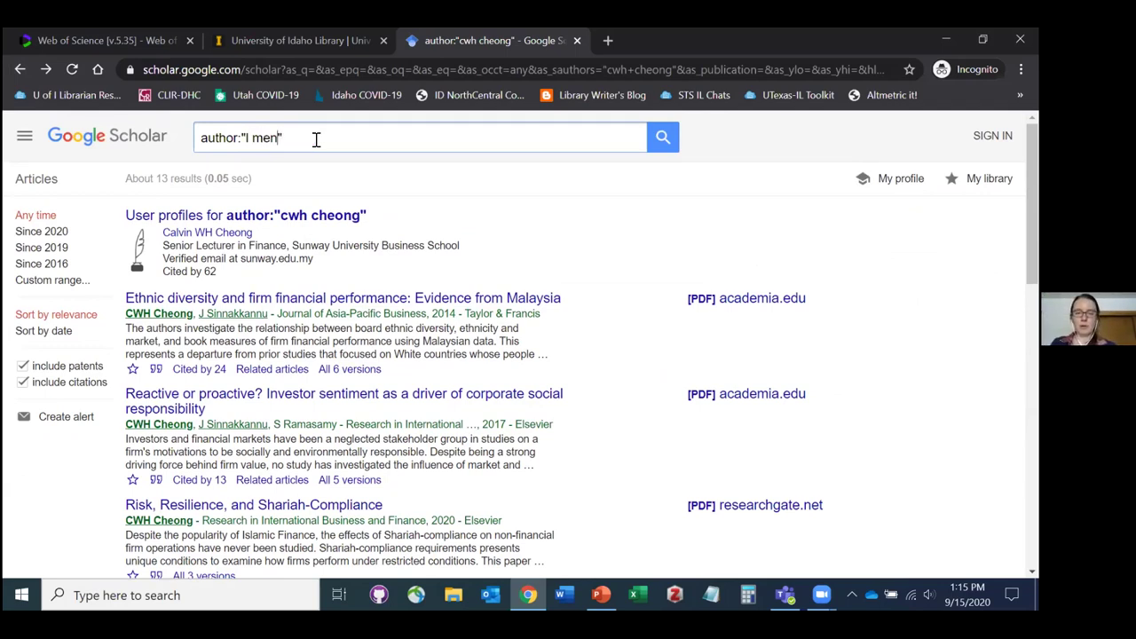
pyautogui.write('ff')
pyautogui.press('Return')
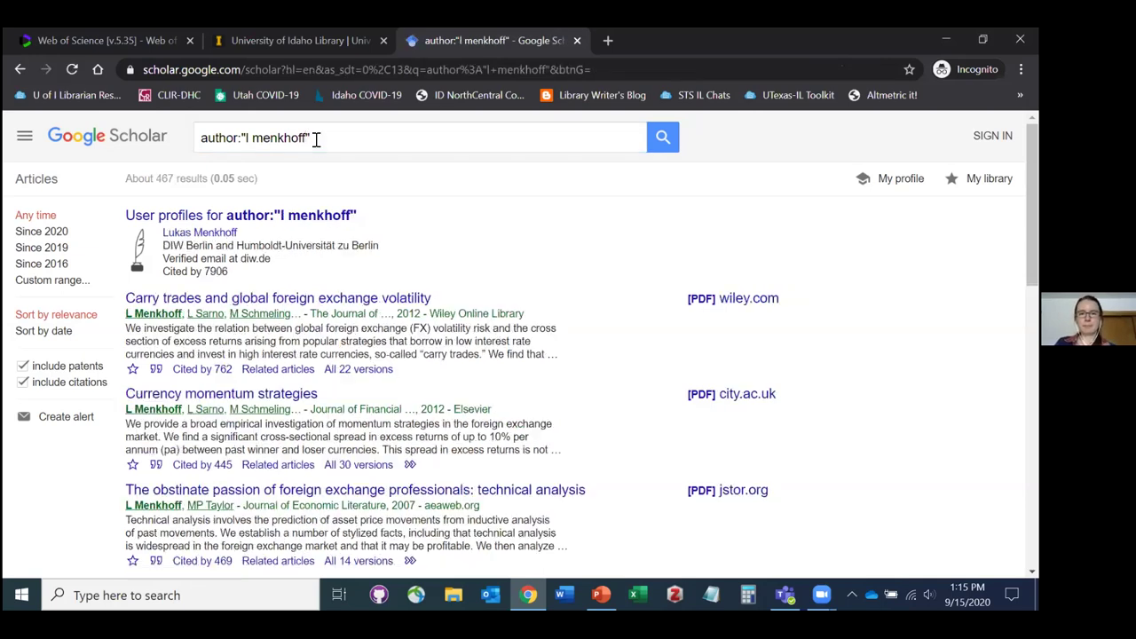
# Open the second researcher's profile, then a listed co-author's profile (380 citations, h-index 8)
pyautogui.click(213, 235)
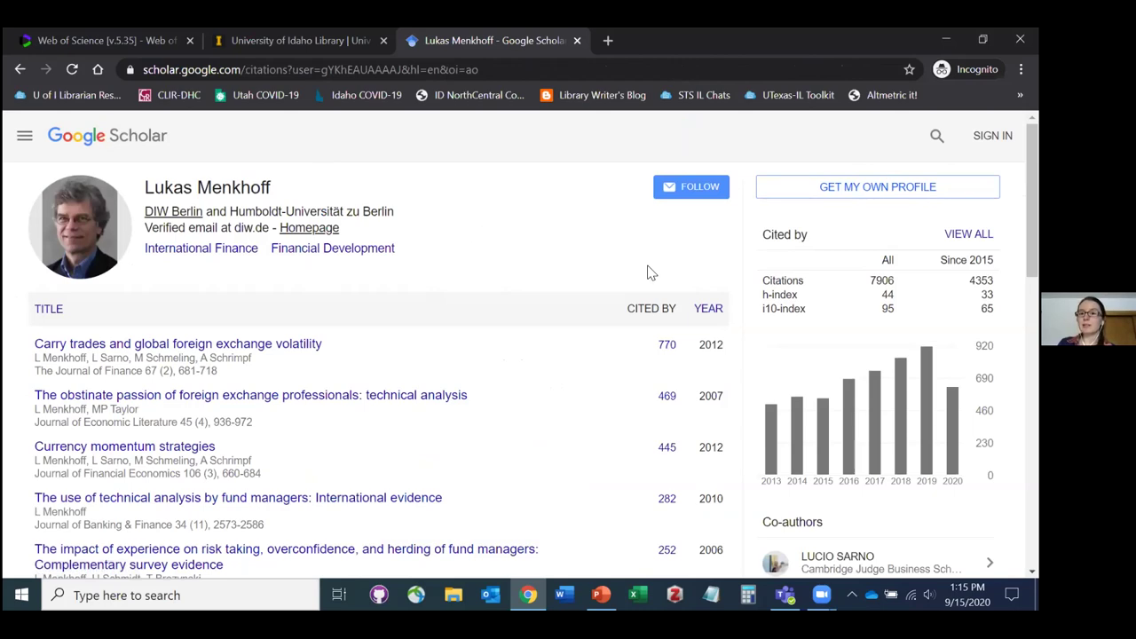
pyautogui.scroll(-1, 727, 311)
pyautogui.scroll(-4, 727, 310)
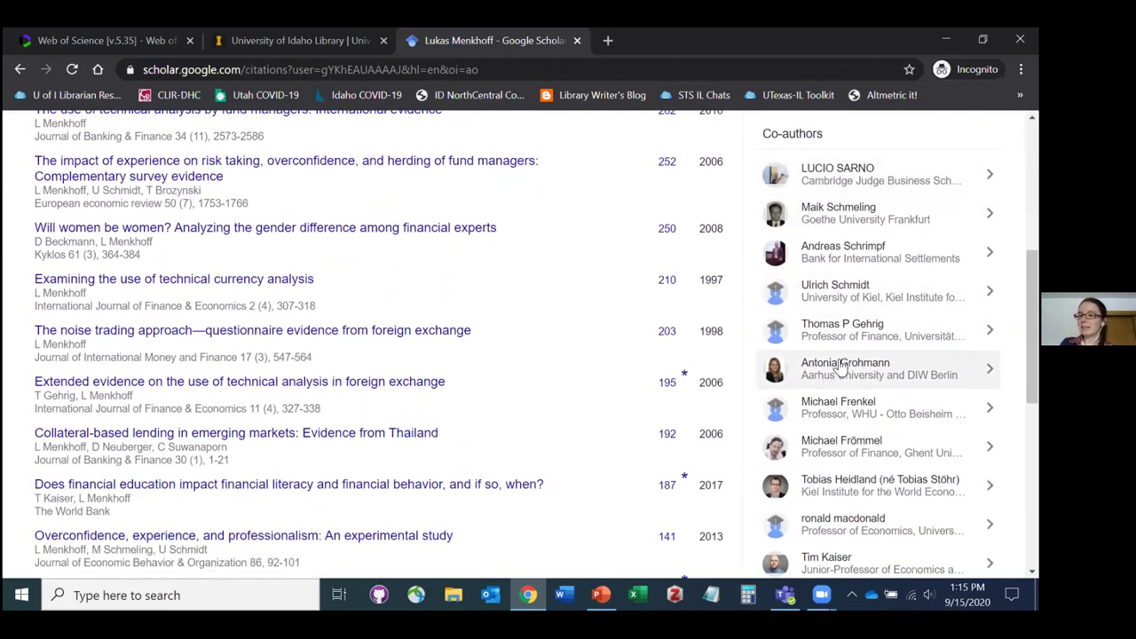
pyautogui.click(859, 366)
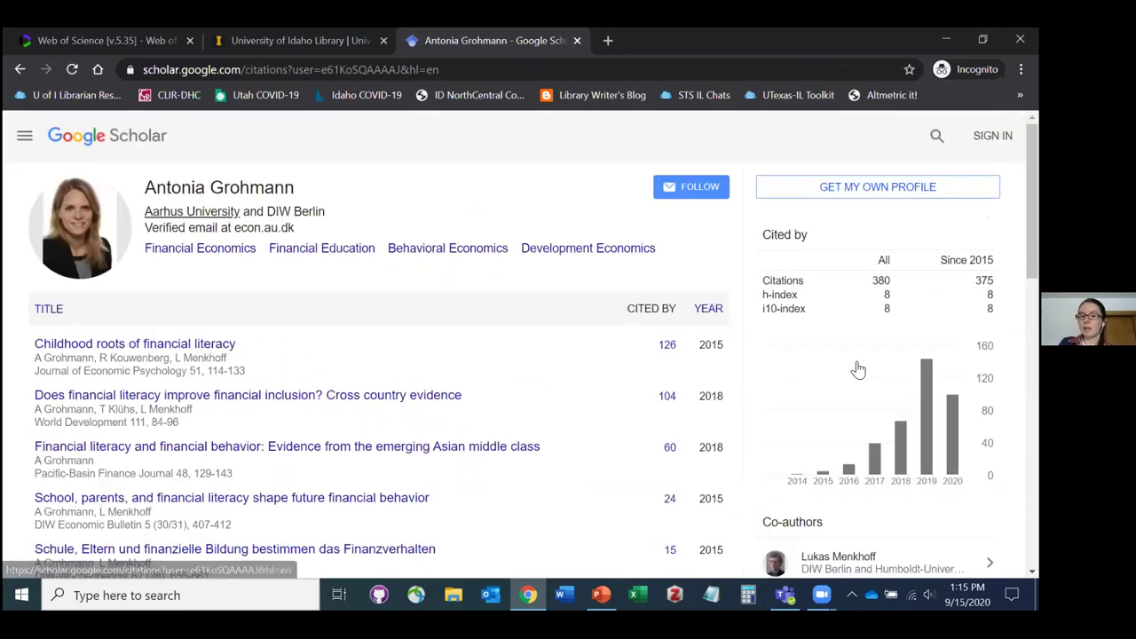
# Close the Google Scholar and library tabs, keeping only Web of Science open
pyautogui.scroll(-1, 602, 359)
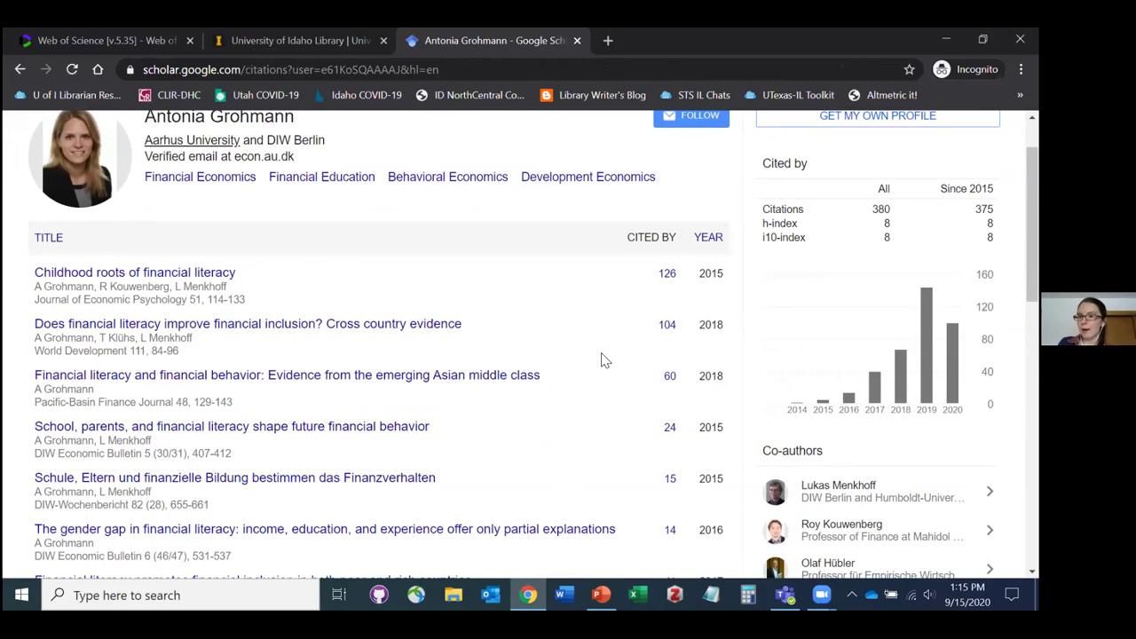
pyautogui.scroll(-1, 158, 298)
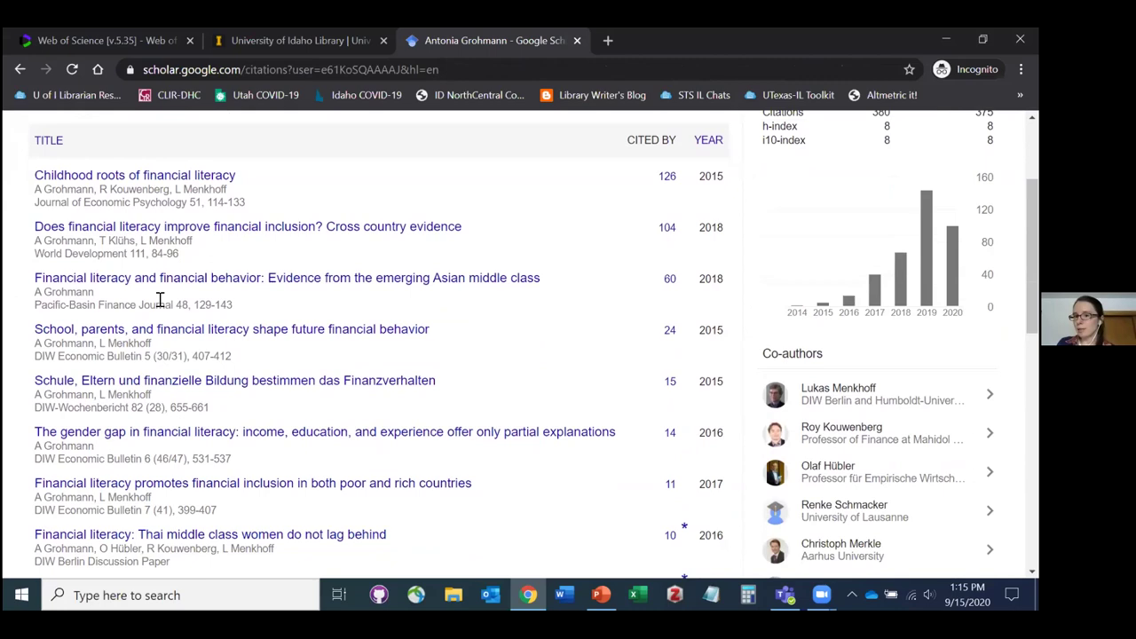
pyautogui.scroll(2, 158, 299)
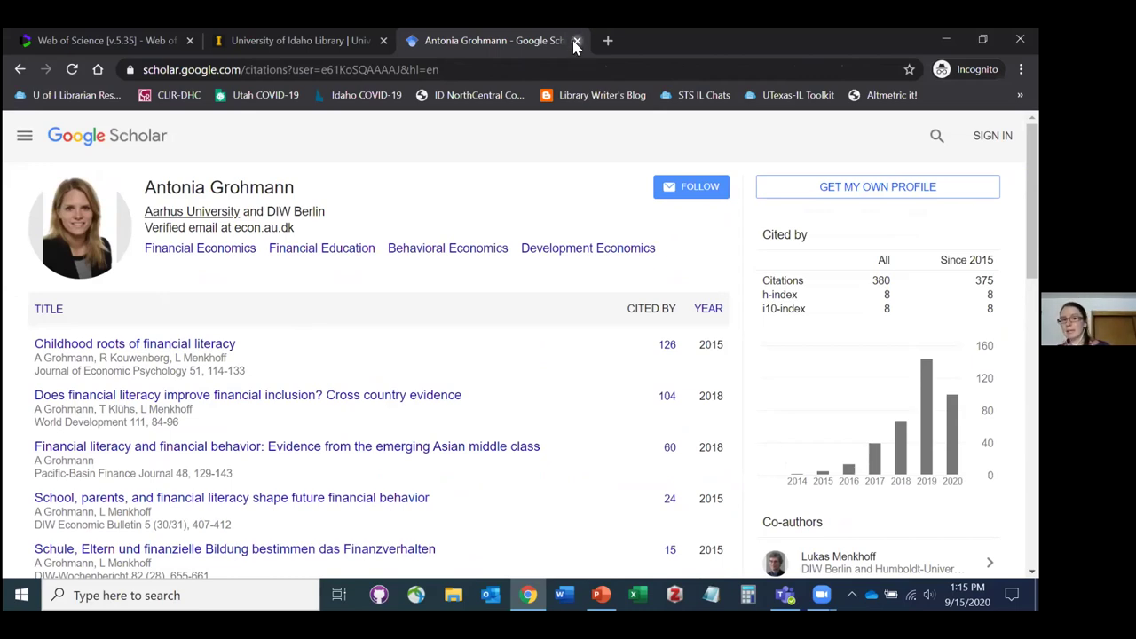
pyautogui.middleClick(432, 42)
pyautogui.click(384, 40)
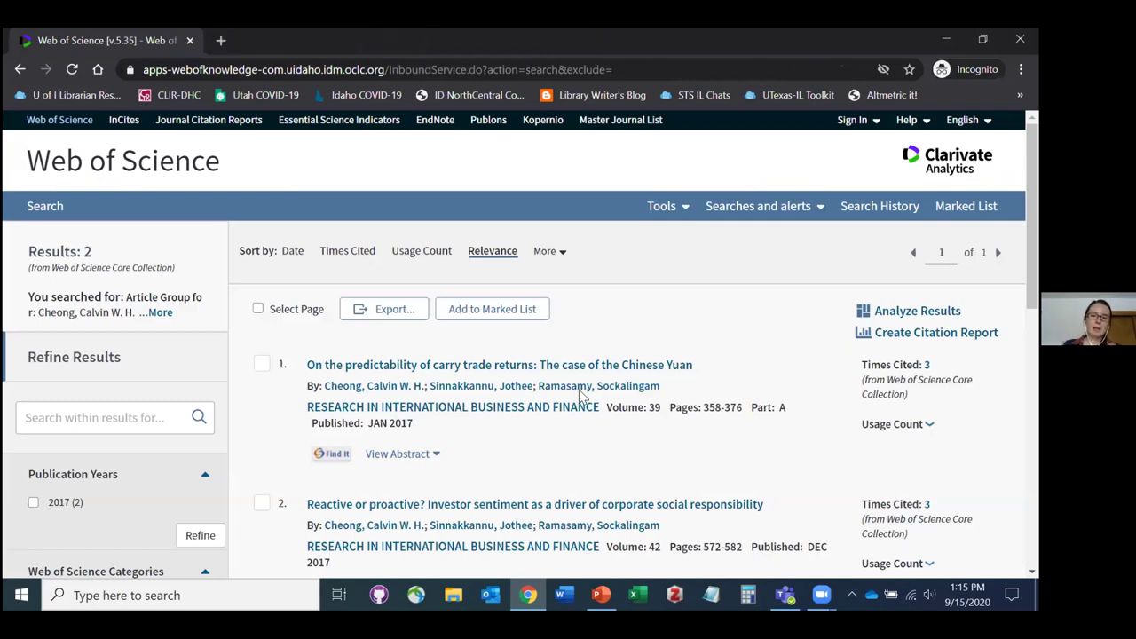
# Reopen Google Scholar in a new browser tab by searching 'scholar'
pyautogui.click(221, 39)
pyautogui.write('scholar')
pyautogui.press('Return')
# Run the PowerPoint slide show from slide 20, 'Citation chaining'
pyautogui.click(601, 595)
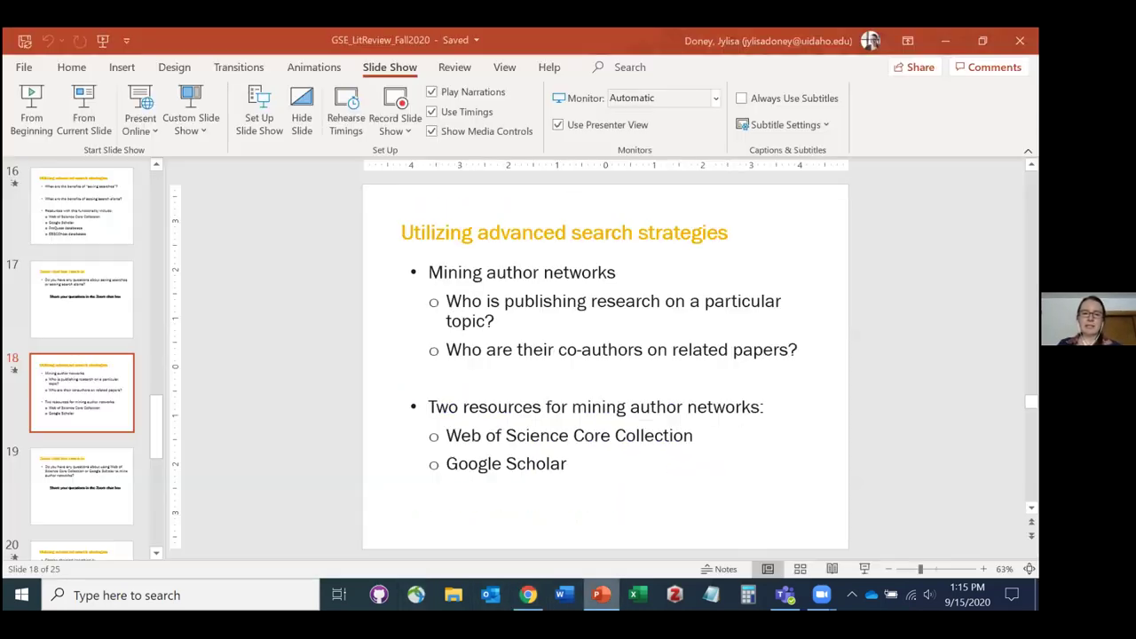
pyautogui.scroll(-1, 13, 499)
pyautogui.click(80, 489)
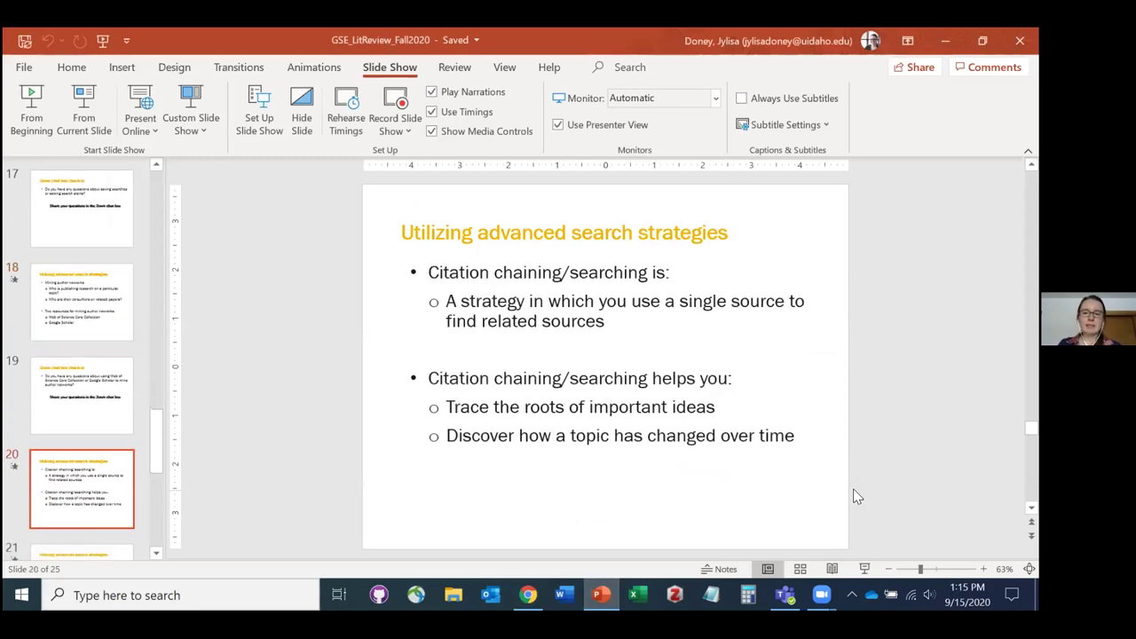
pyautogui.click(84, 111)
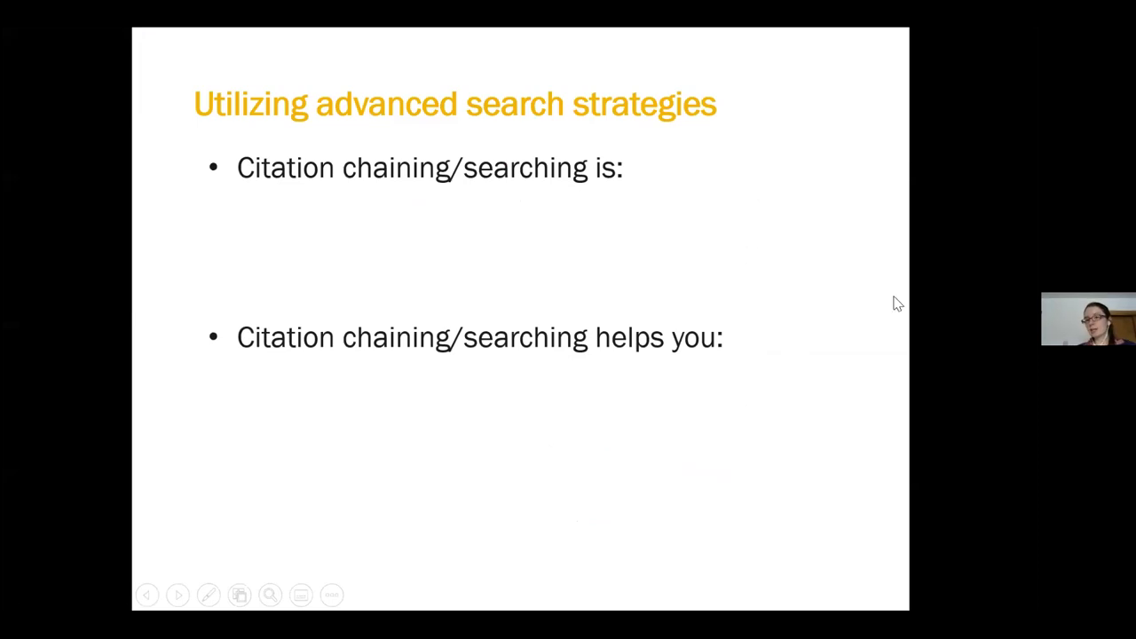
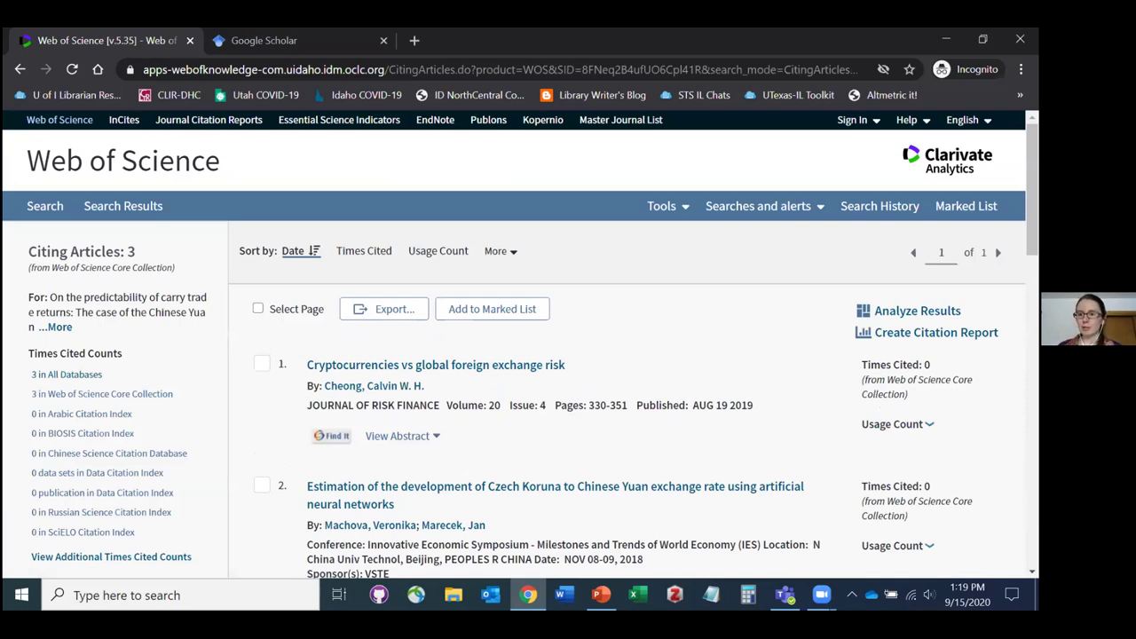
pyautogui.scroll(-3, 796, 398)
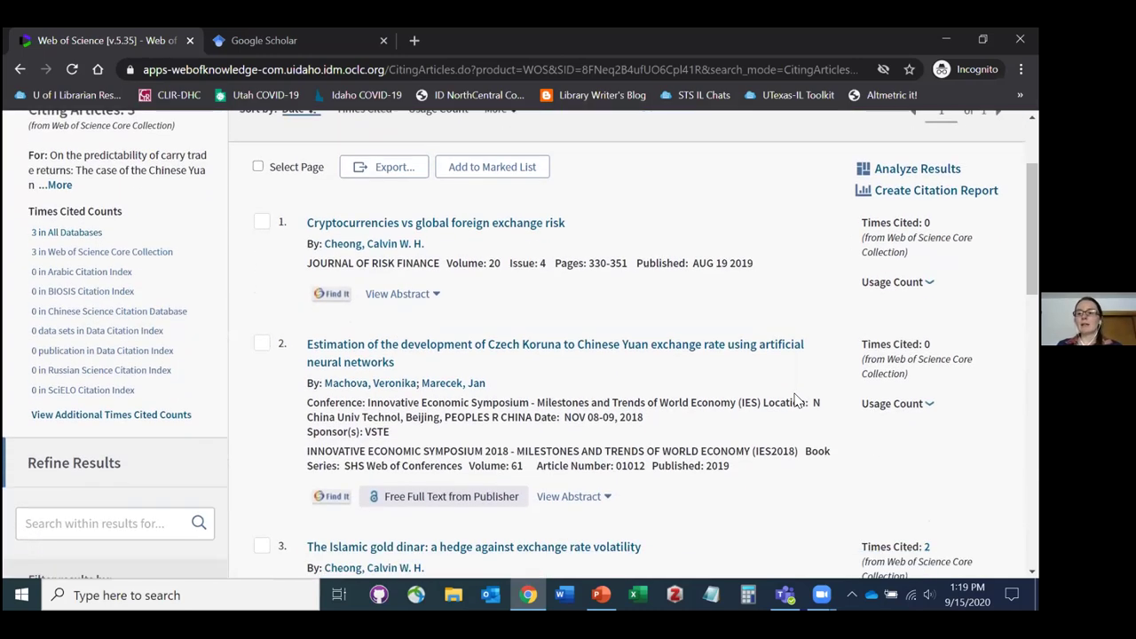
pyautogui.scroll(3, 798, 401)
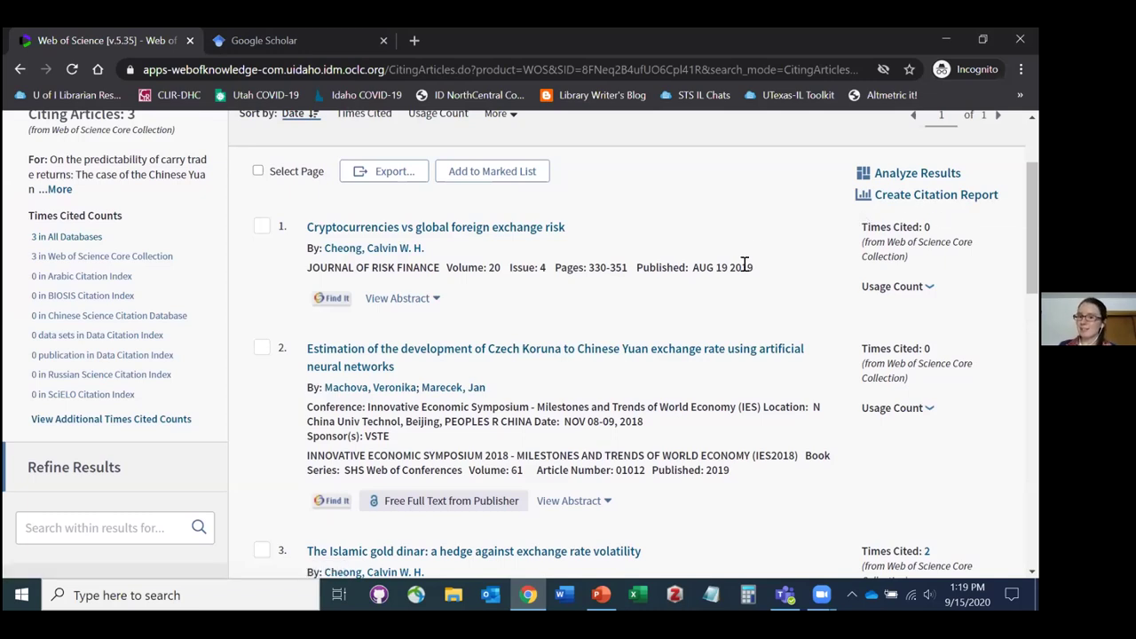
pyautogui.scroll(-3, 746, 264)
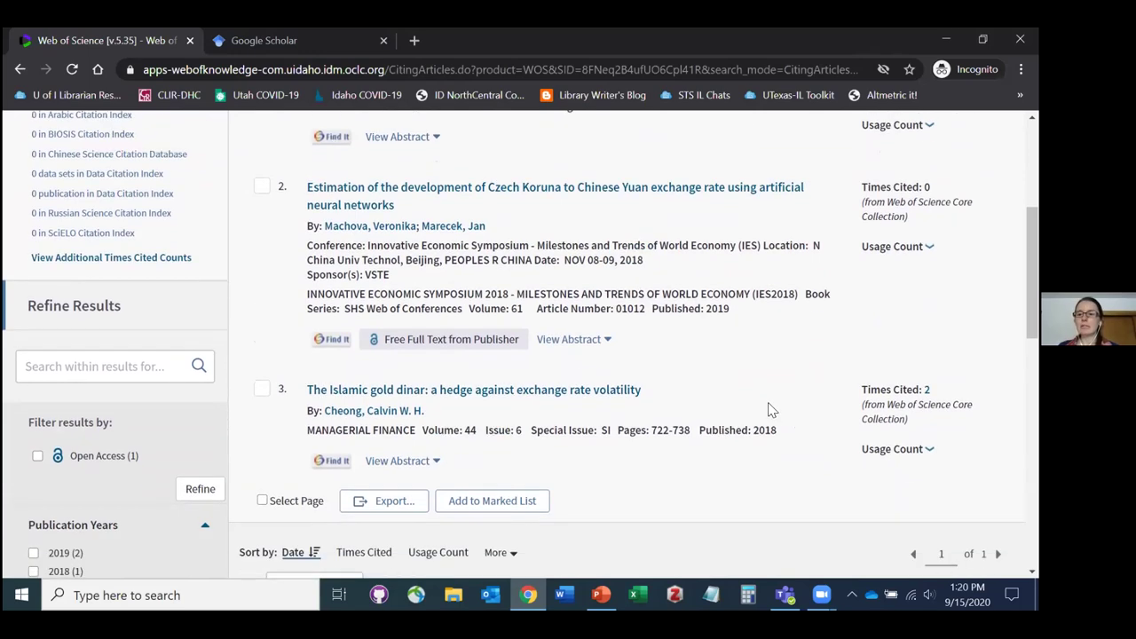
pyautogui.scroll(3, 769, 413)
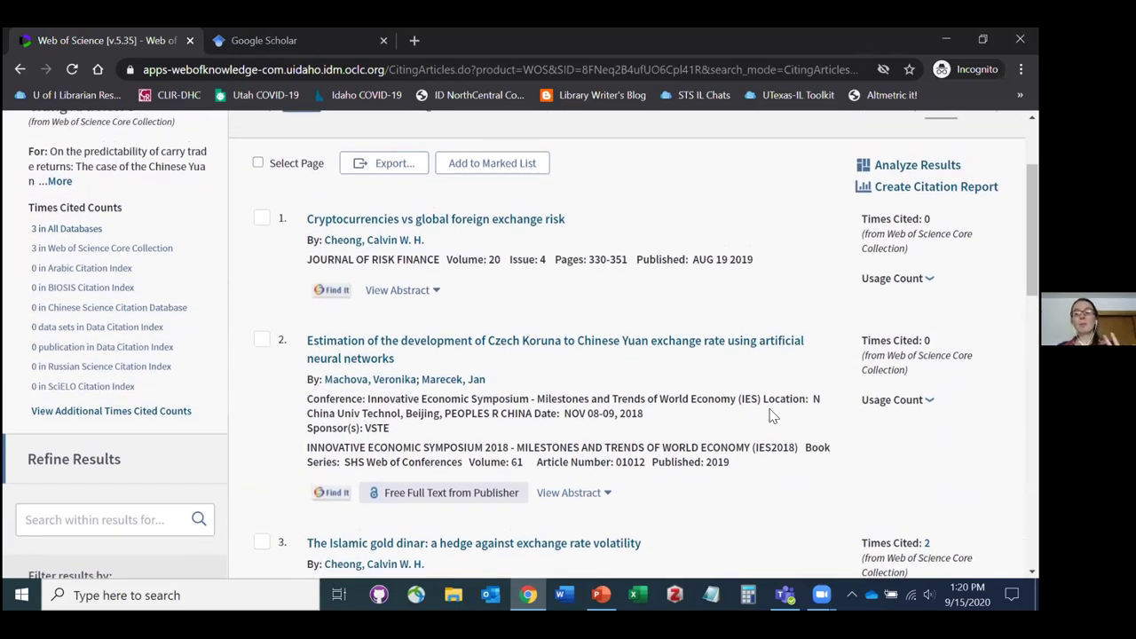
pyautogui.scroll(2, 779, 418)
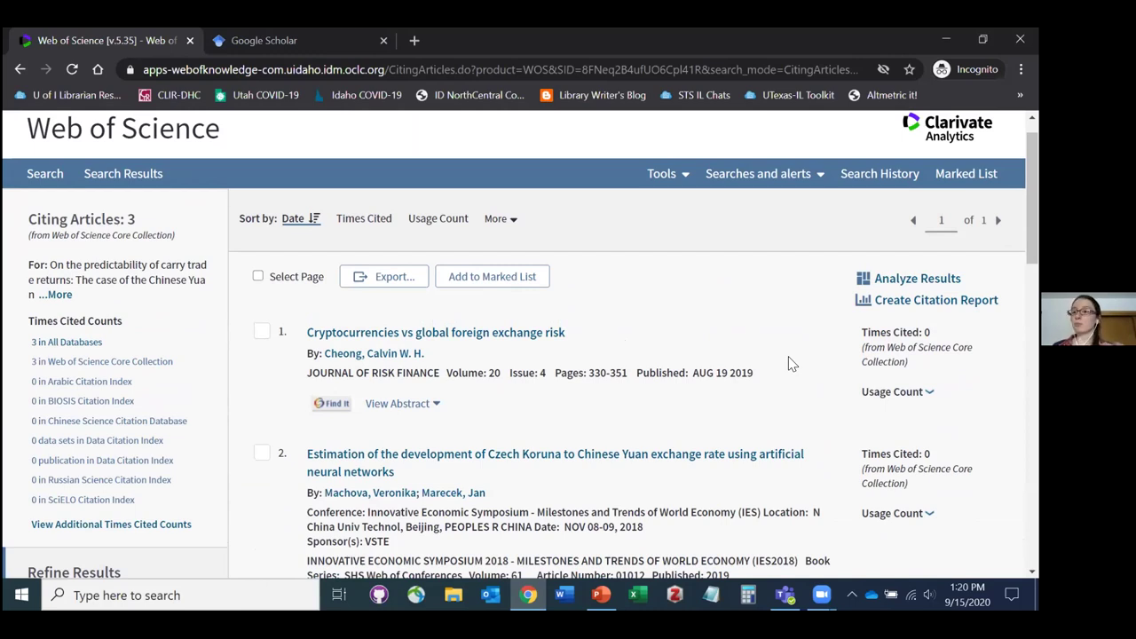
# Search Google Scholar for "house of representatives" polarization, giving about 31,500 results
pyautogui.click(265, 44)
pyautogui.write('"')
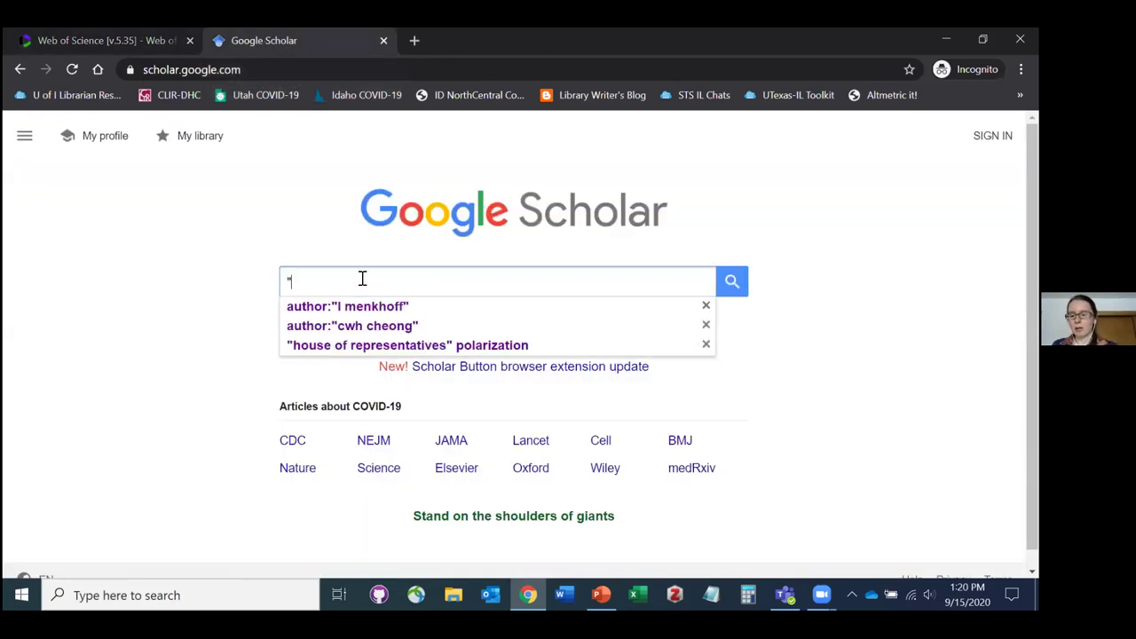
pyautogui.write('house')
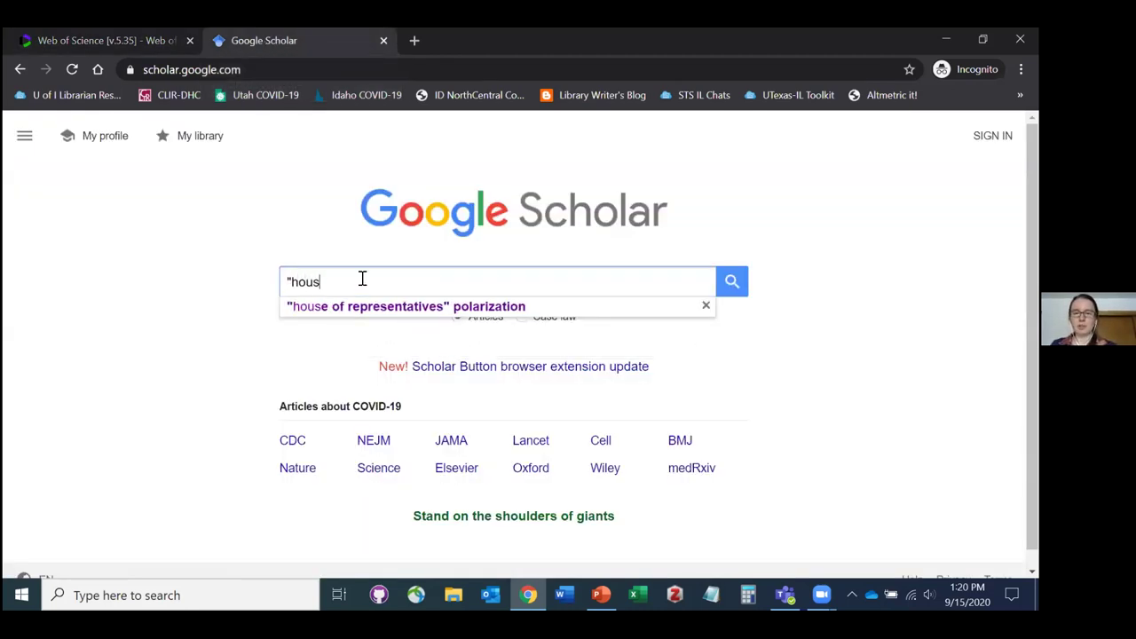
pyautogui.click(363, 305)
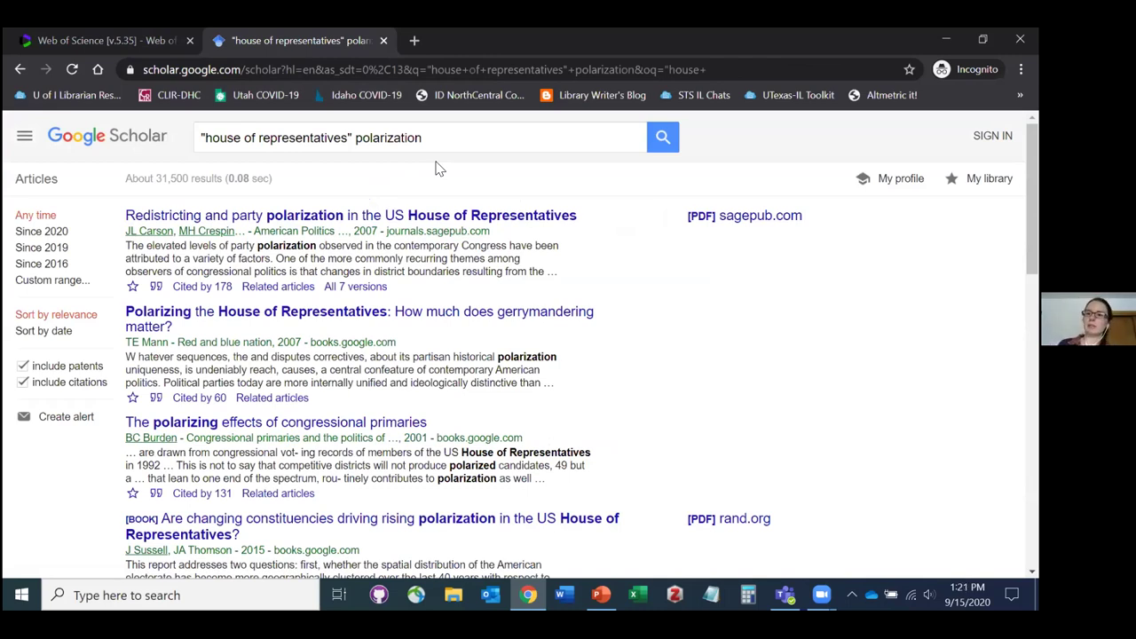
# Open the 'Cited by 349' list for Party polarization in national politics: The electoral connection
pyautogui.scroll(-1, 601, 227)
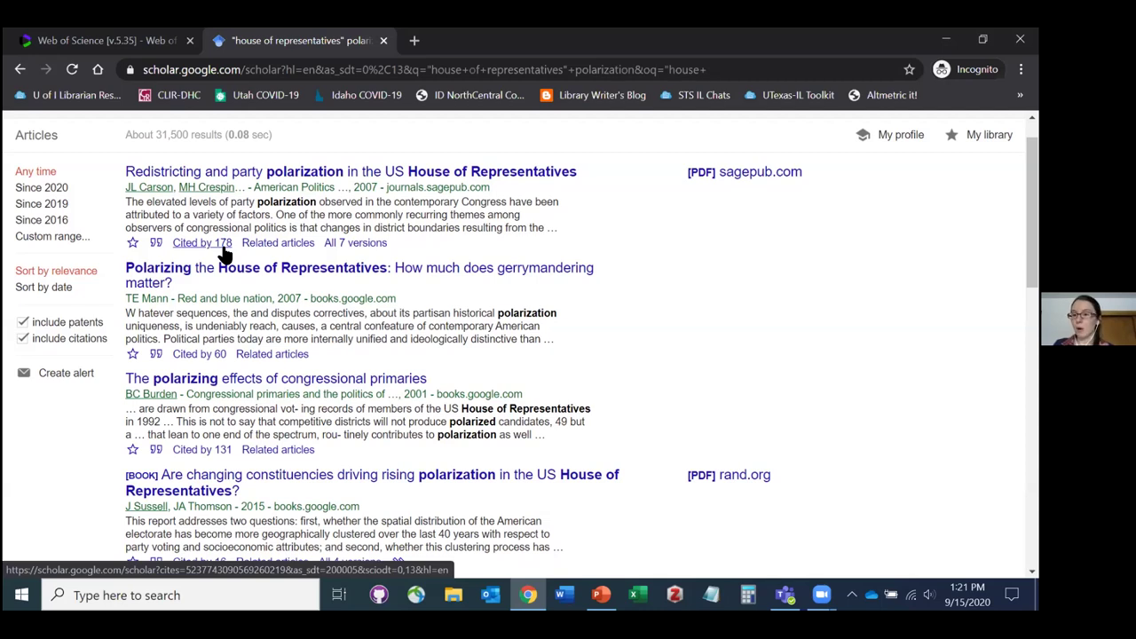
pyautogui.scroll(-3, 225, 255)
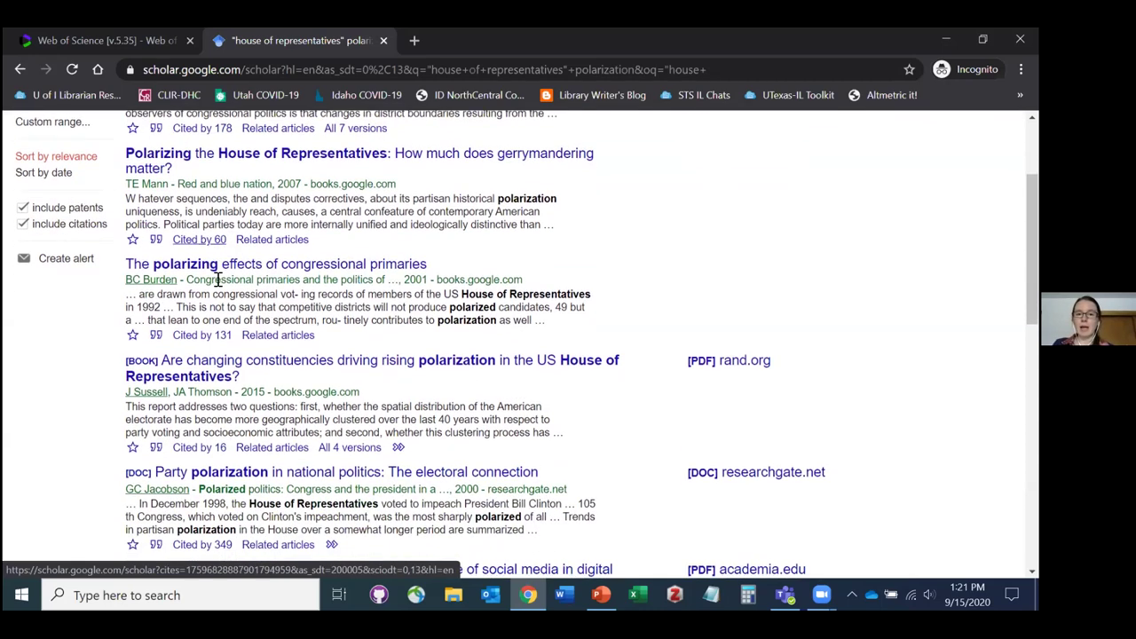
pyautogui.scroll(-3, 206, 307)
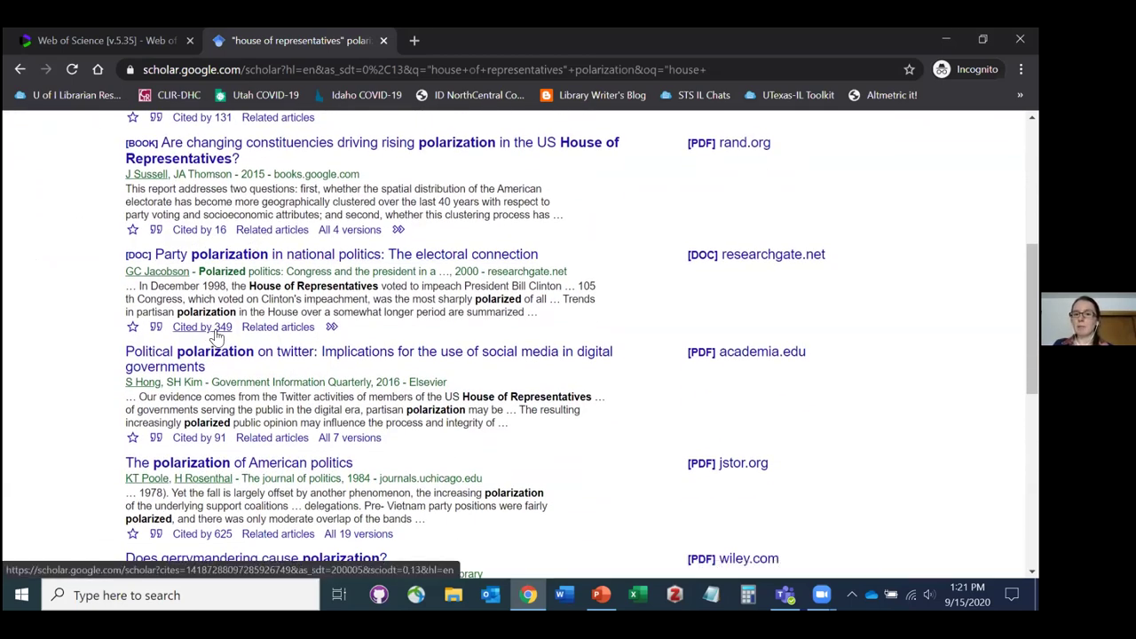
pyautogui.click(214, 332)
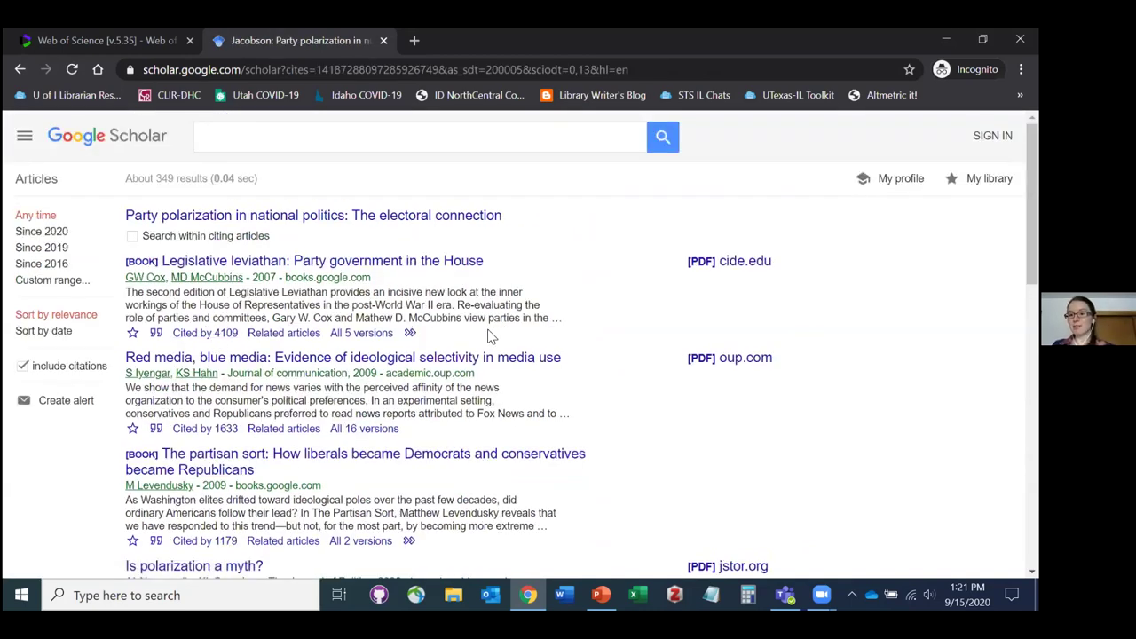
# Search within the citing articles for 'reelection' (about 160 results), then return to PowerPoint slide 24
pyautogui.click(134, 238)
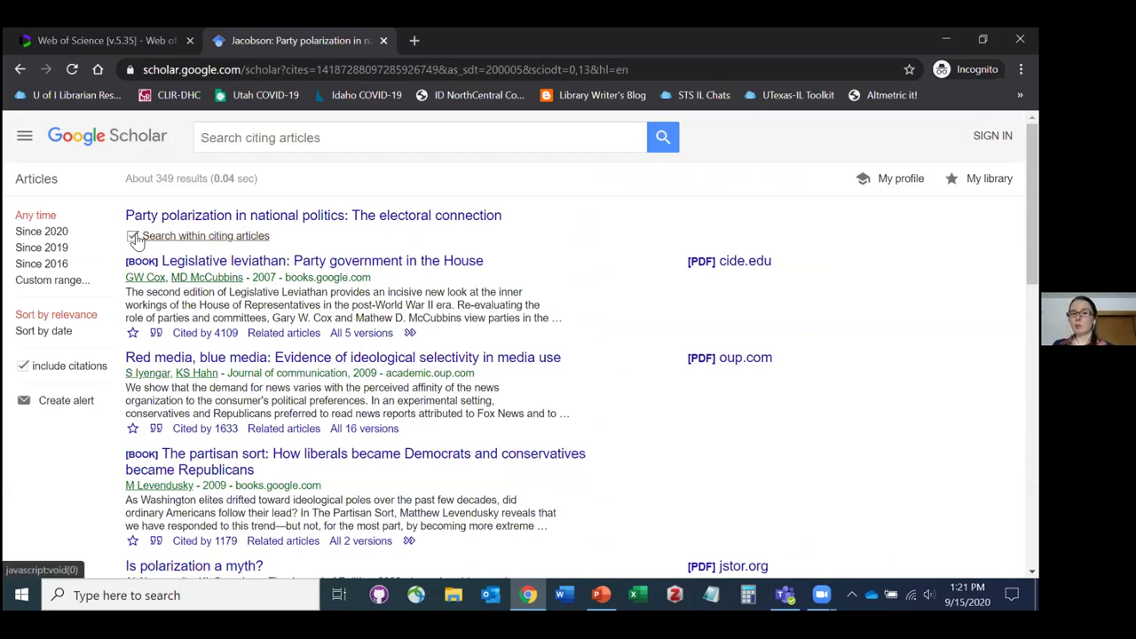
pyautogui.click(322, 136)
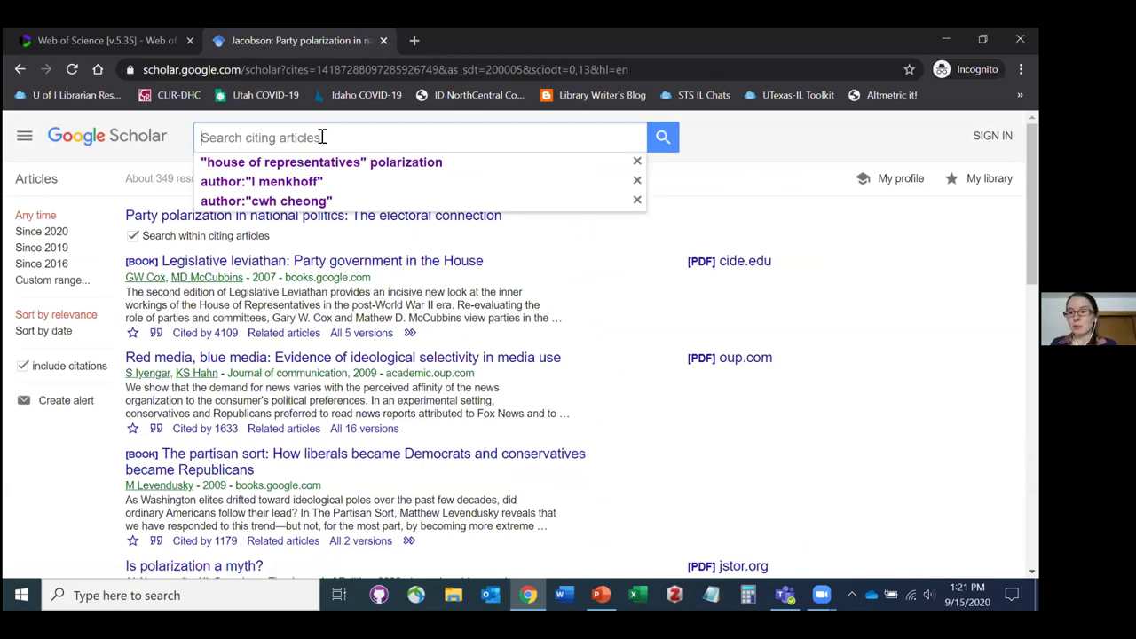
pyautogui.write('reelection')
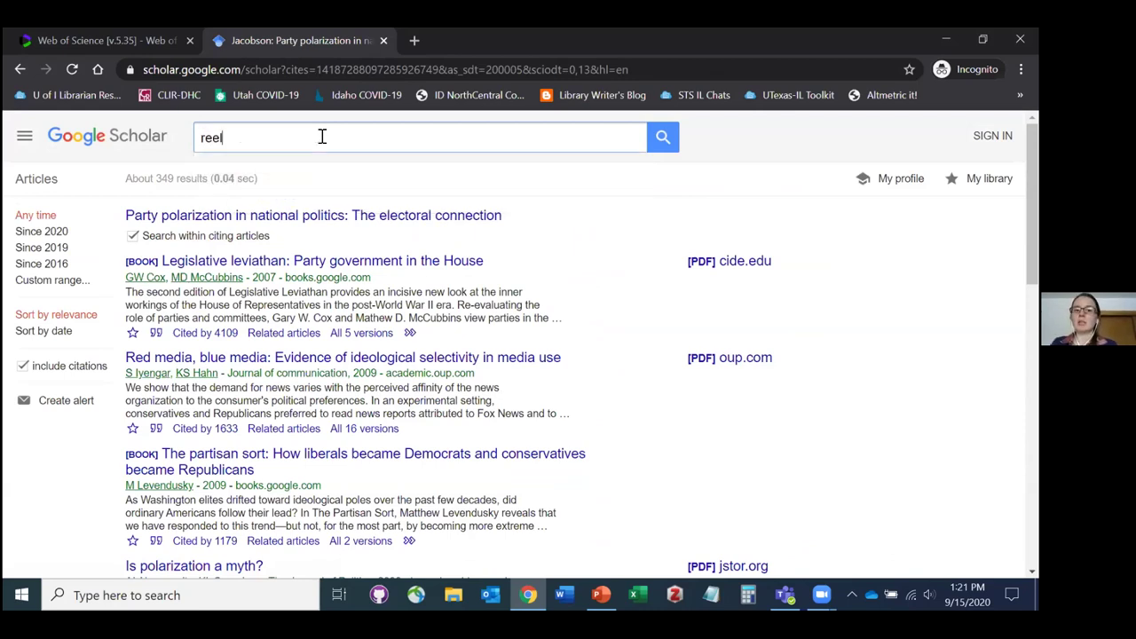
pyautogui.press('Return')
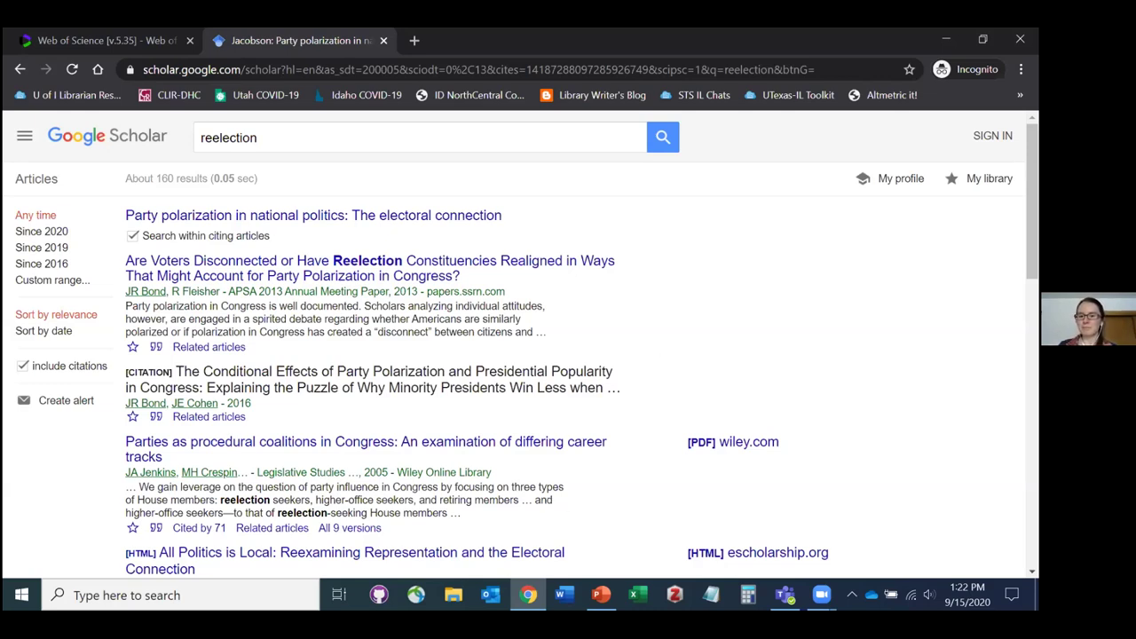
pyautogui.click(602, 595)
pyautogui.scroll(-2, 710, 471)
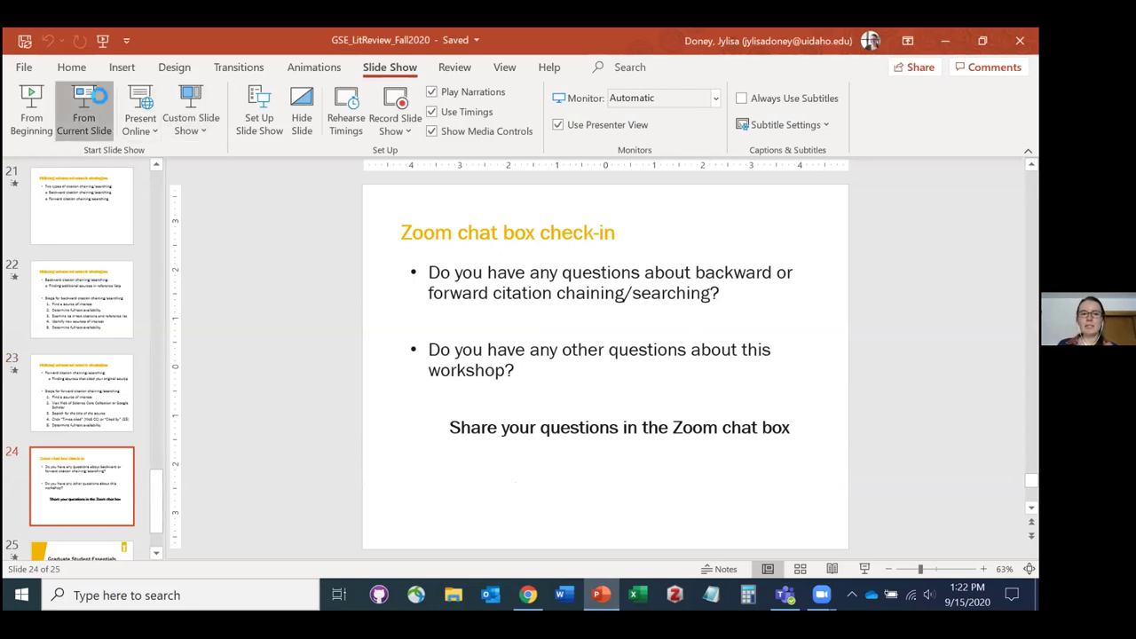
# Present from the 'Zoom chat box check-in' slide and advance to 'Graduate Student Essentials'
pyautogui.click(84, 108)
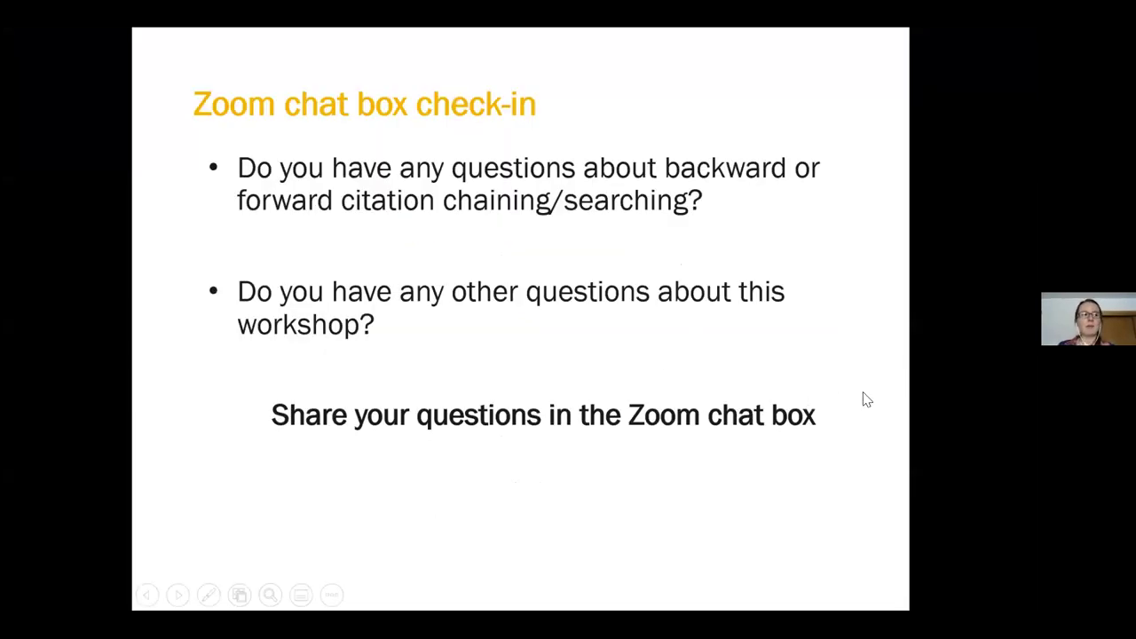
pyautogui.press('Right')
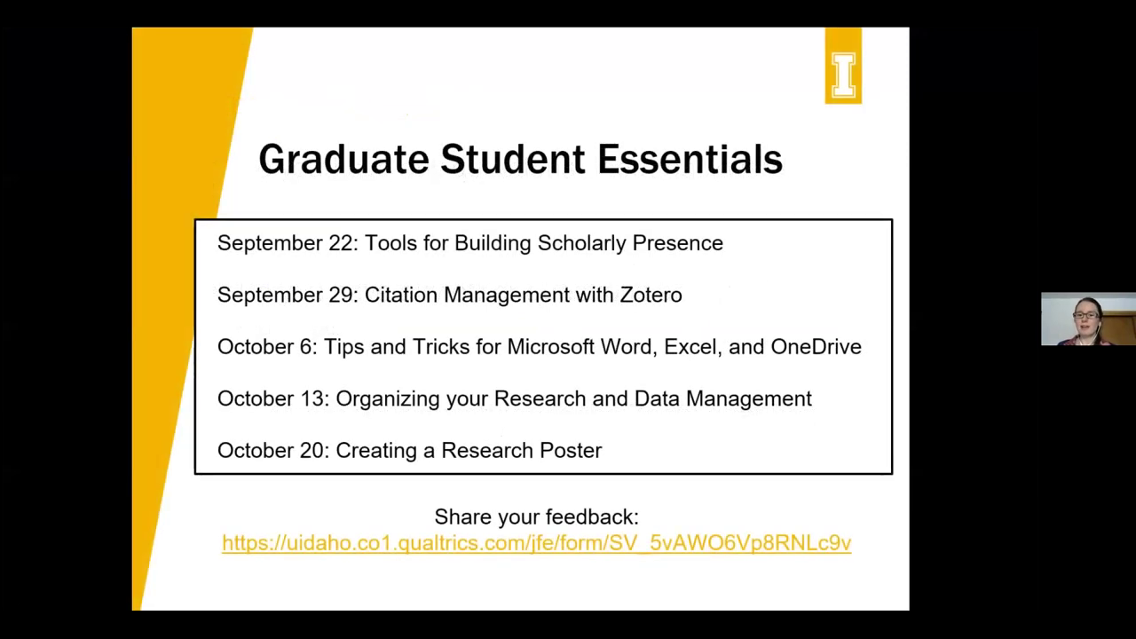